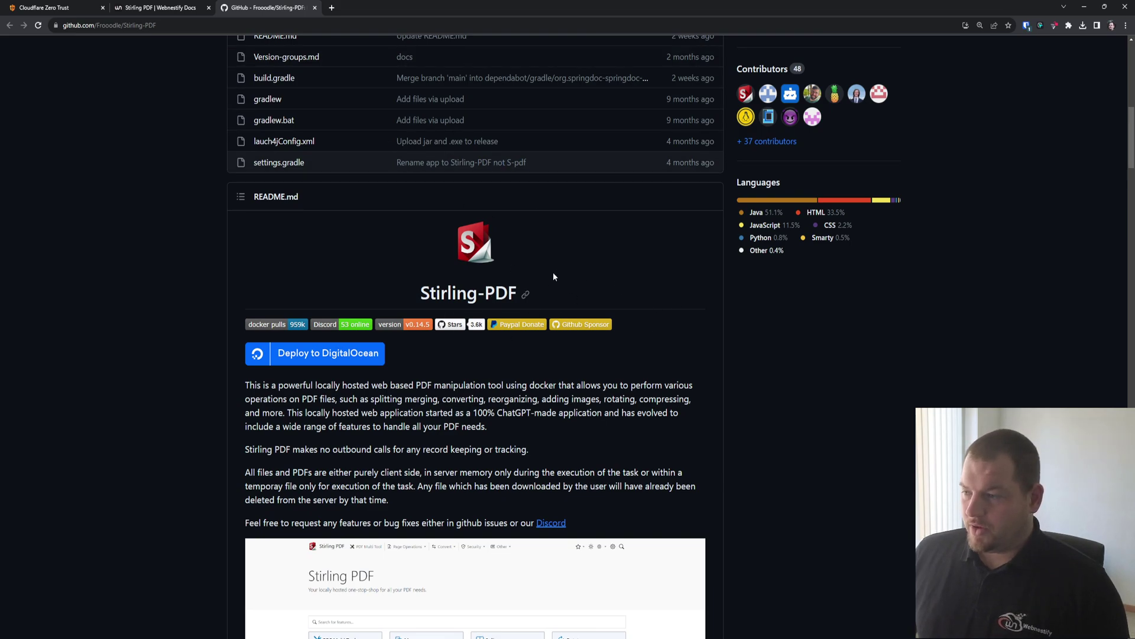
Review the features in the Stirling-PDF GitHub README, then switch to the Webnestify Docs guide
{"action": "scroll", "coordinate": [717, 289], "scroll_direction": "down", "scroll_amount": 7}
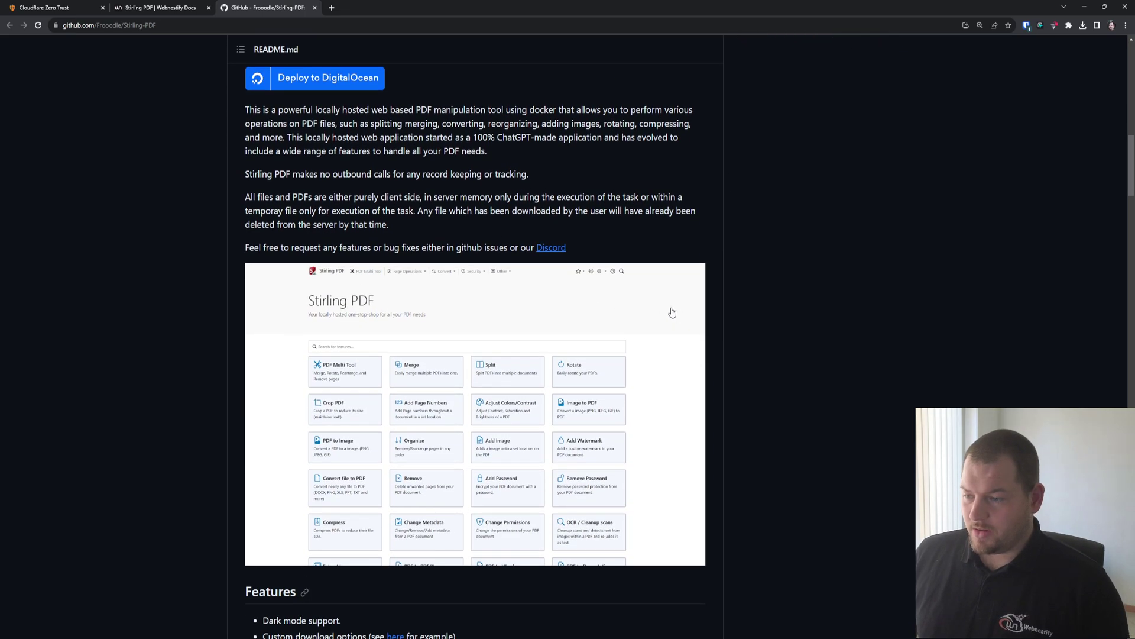
{"action": "scroll", "coordinate": [651, 284], "scroll_direction": "down", "scroll_amount": 3}
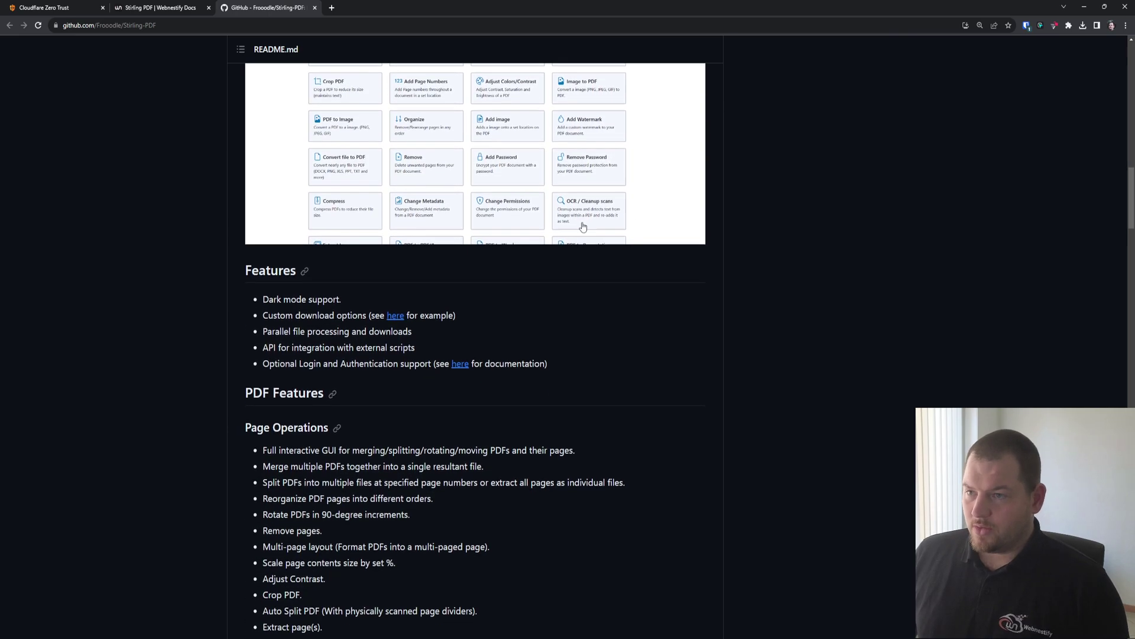
{"action": "left_click", "coordinate": [160, 7]}
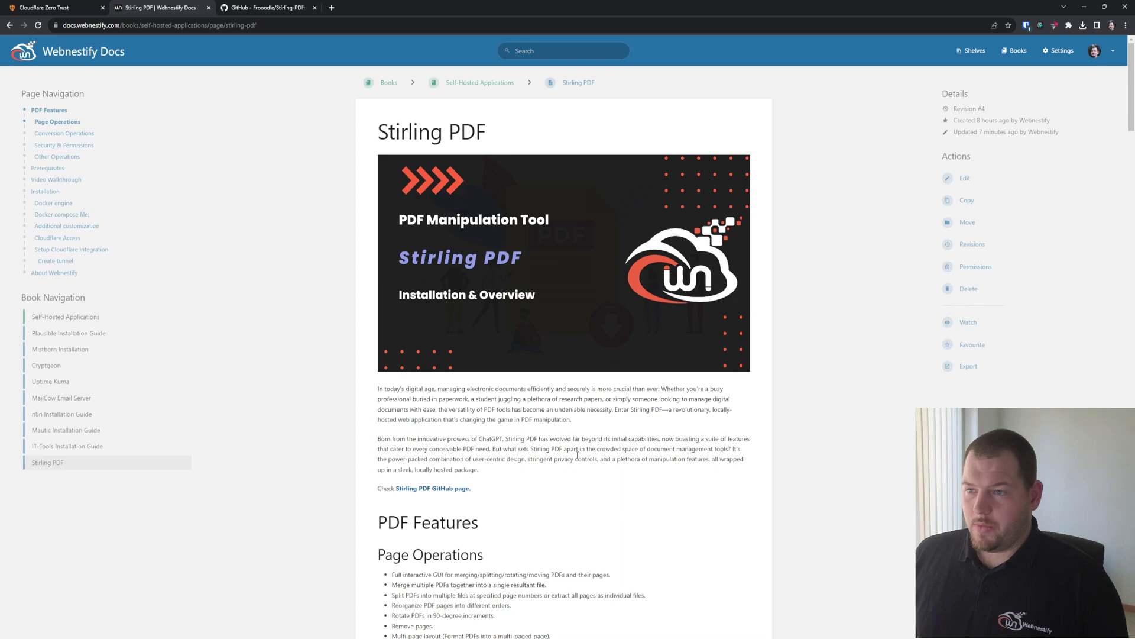
{"action": "left_click", "coordinate": [44, 7]}
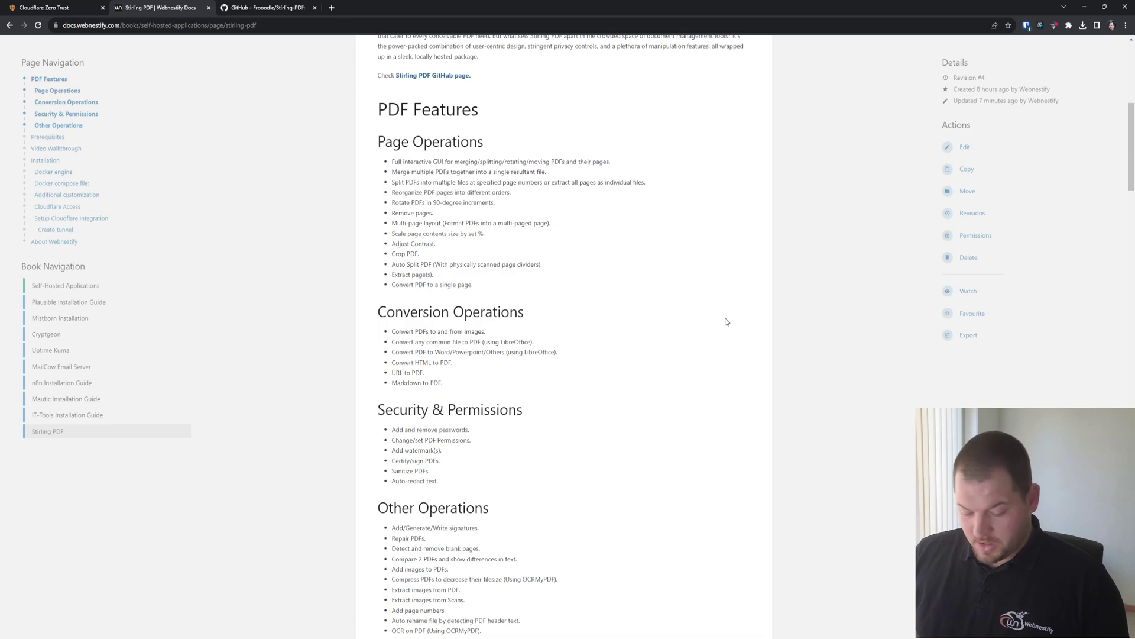
Zoom the docs page in and scroll through the Conversion and Other Operations feature lists
{"action": "key", "text": "ctrl+plus"}
{"action": "key", "text": "ctrl+plus"}
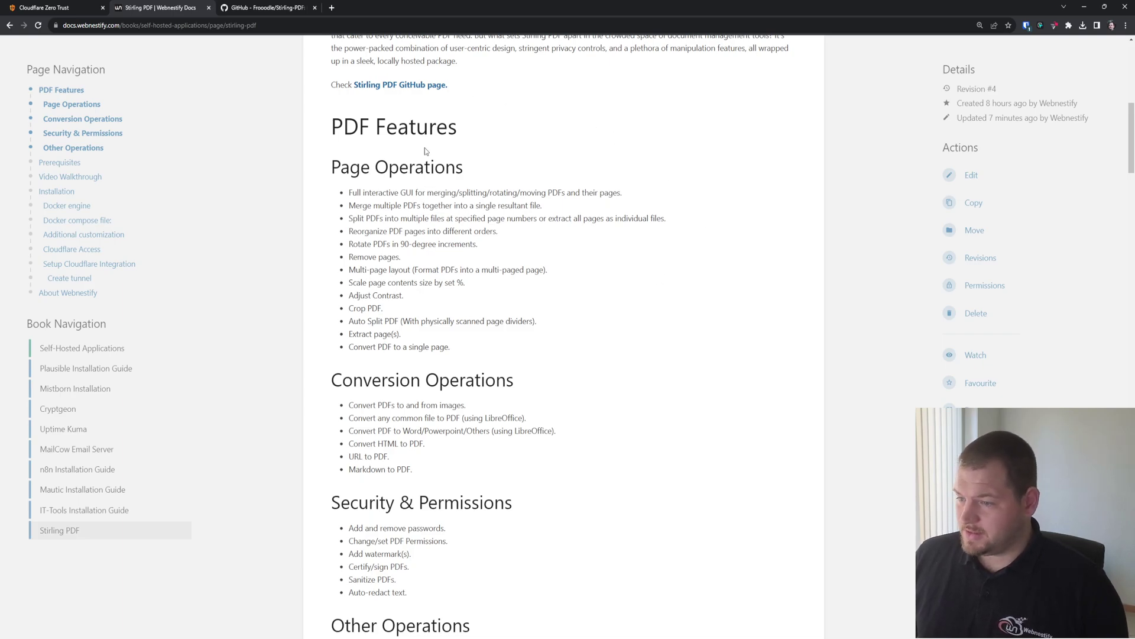
{"action": "scroll", "coordinate": [626, 279], "scroll_direction": "down", "scroll_amount": 3}
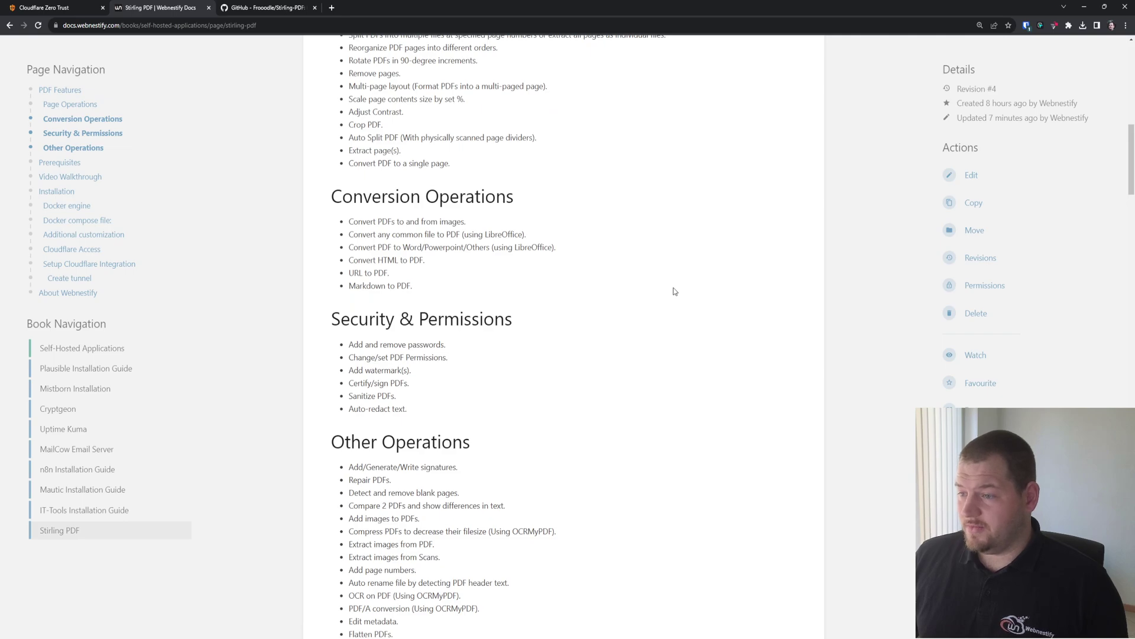
{"action": "scroll", "coordinate": [675, 291], "scroll_direction": "down", "scroll_amount": 2}
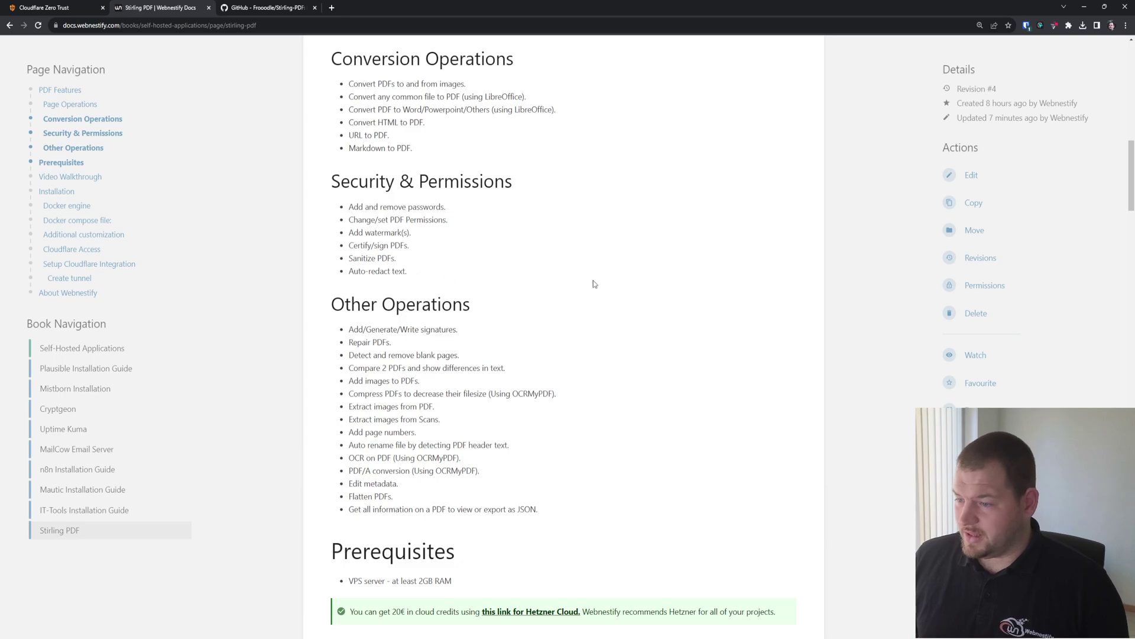
{"action": "scroll", "coordinate": [565, 267], "scroll_direction": "down", "scroll_amount": 3}
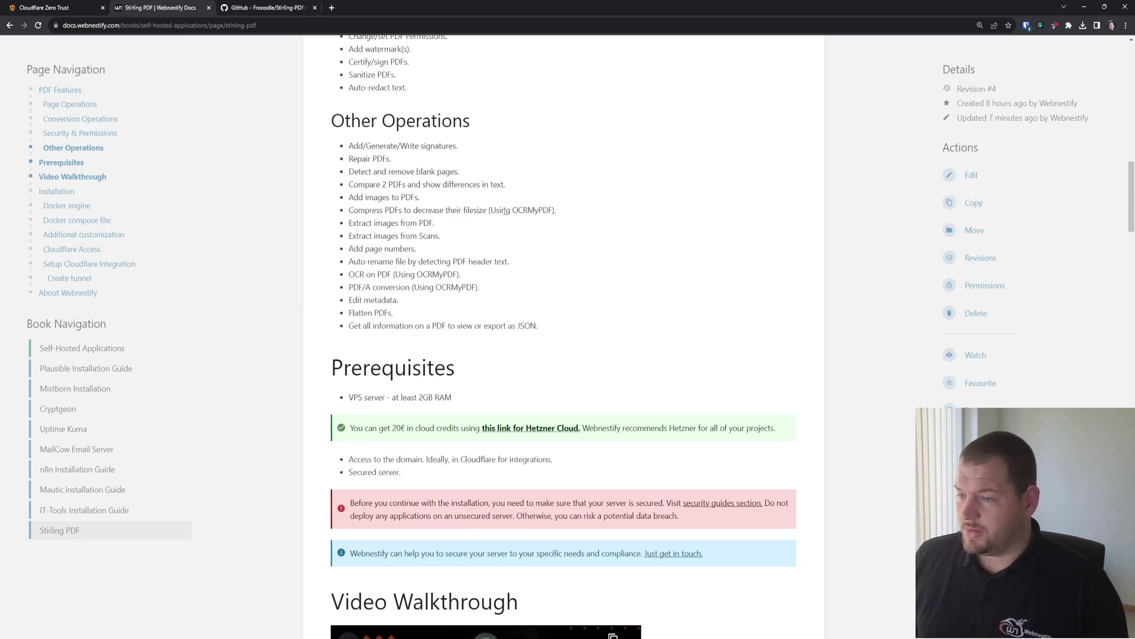
{"action": "scroll", "coordinate": [610, 231], "scroll_direction": "down", "scroll_amount": 2}
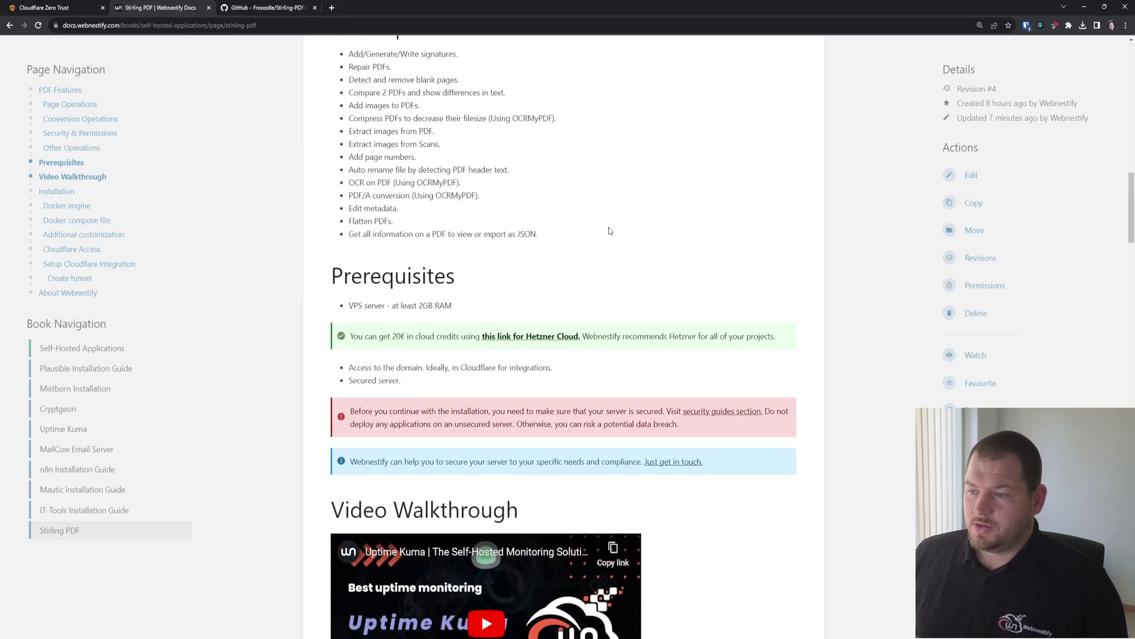
{"action": "scroll", "coordinate": [646, 223], "scroll_direction": "down", "scroll_amount": 1}
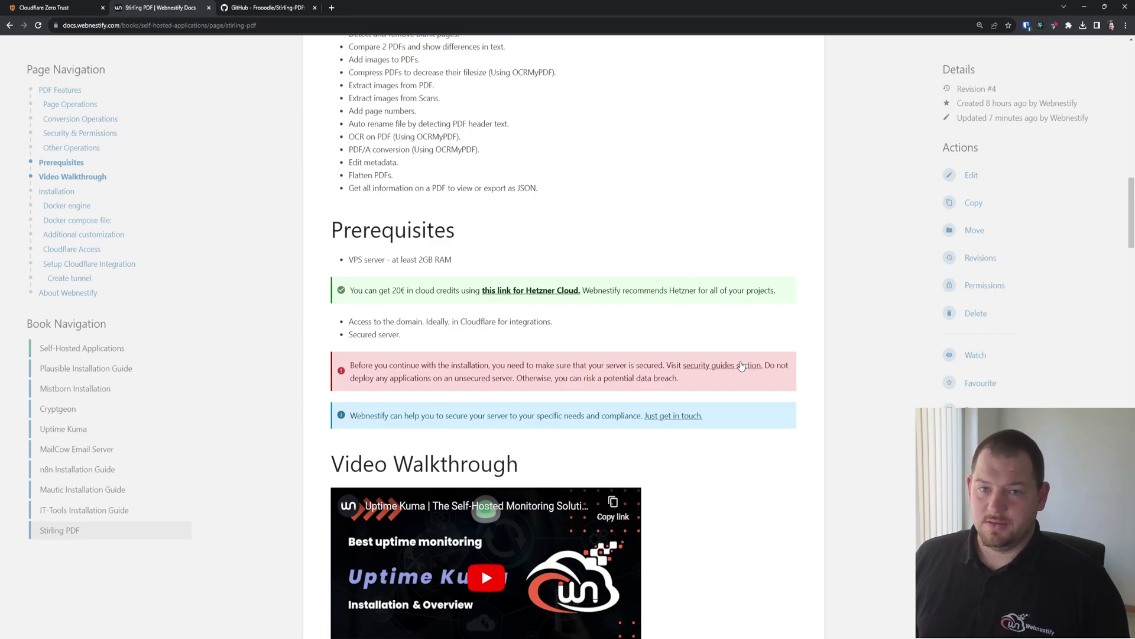
{"action": "scroll", "coordinate": [740, 366], "scroll_direction": "down", "scroll_amount": 2}
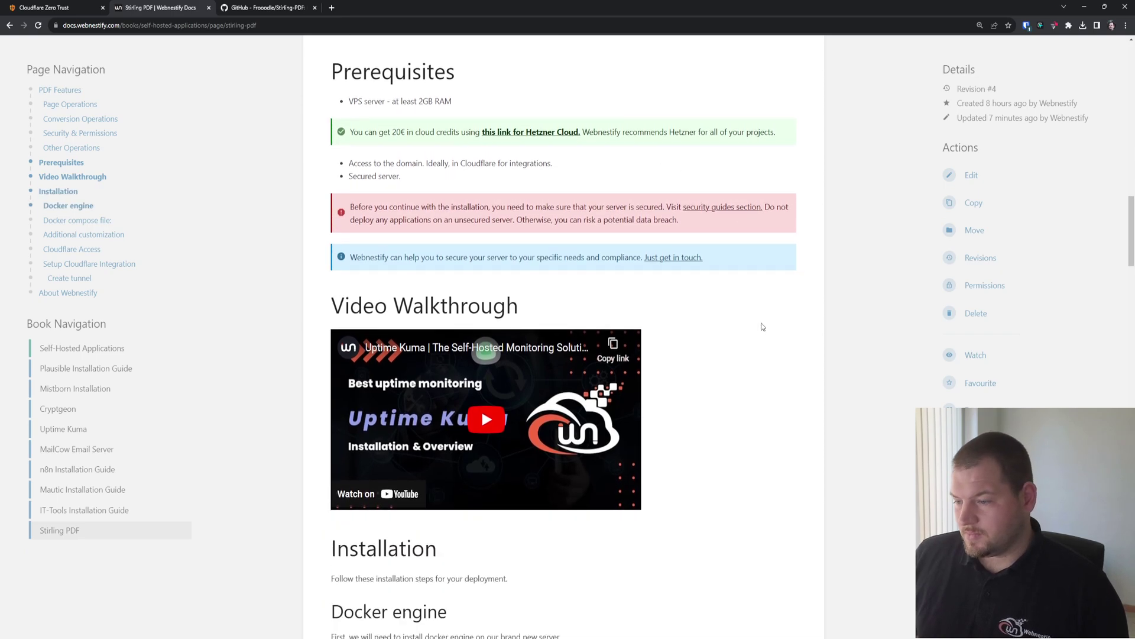
{"action": "scroll", "coordinate": [751, 358], "scroll_direction": "up", "scroll_amount": 6}
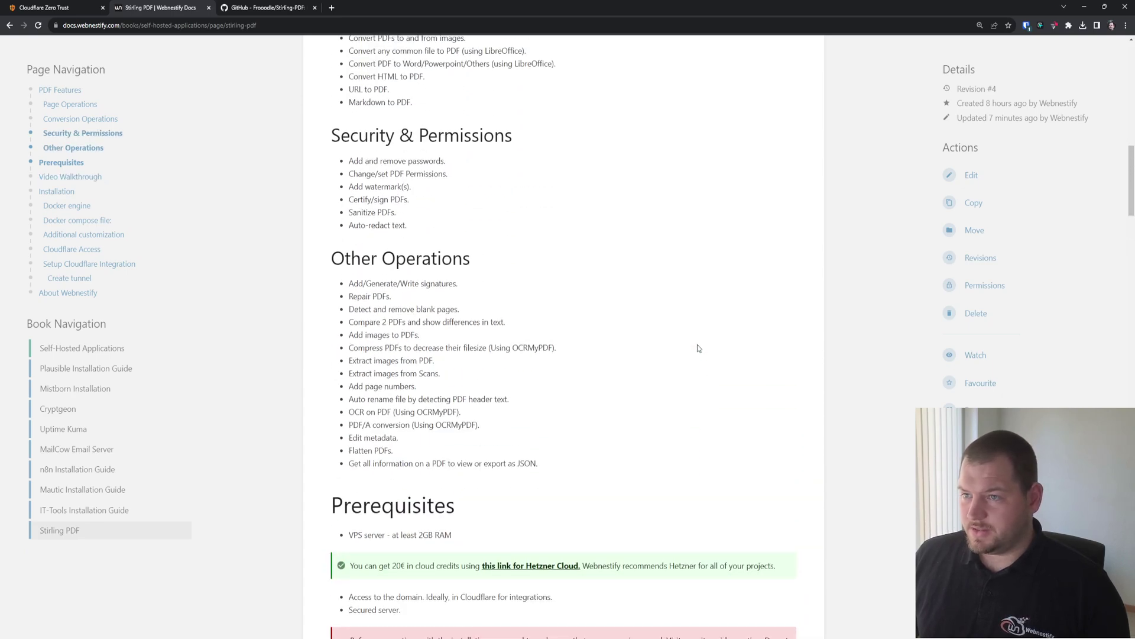
{"action": "scroll", "coordinate": [697, 348], "scroll_direction": "up", "scroll_amount": 10}
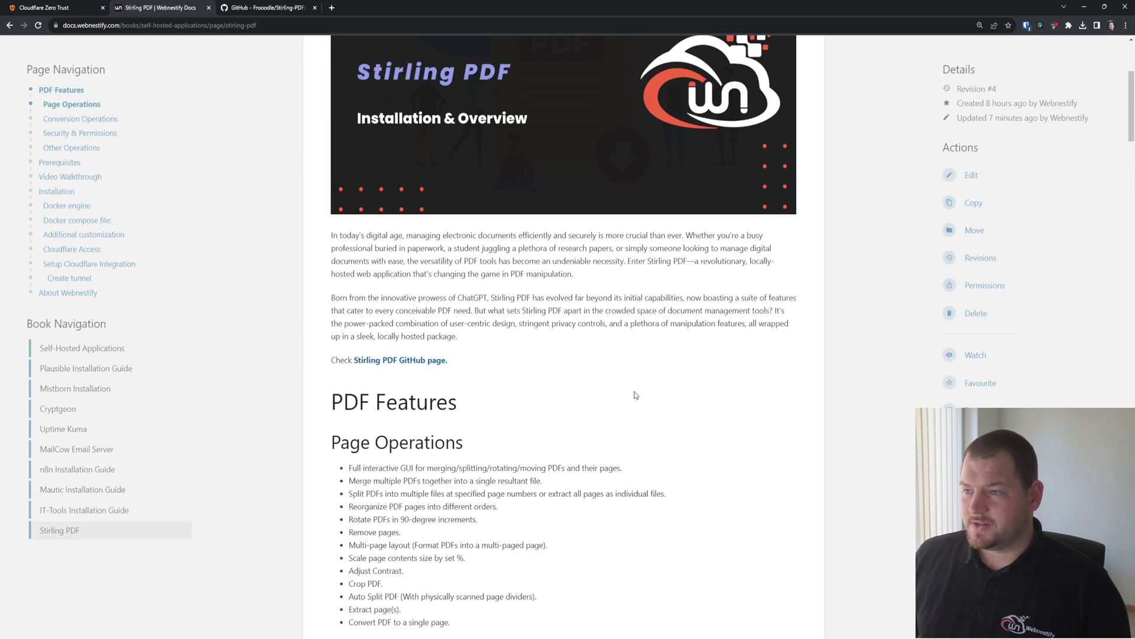
{"action": "scroll", "coordinate": [635, 395], "scroll_direction": "up", "scroll_amount": 4}
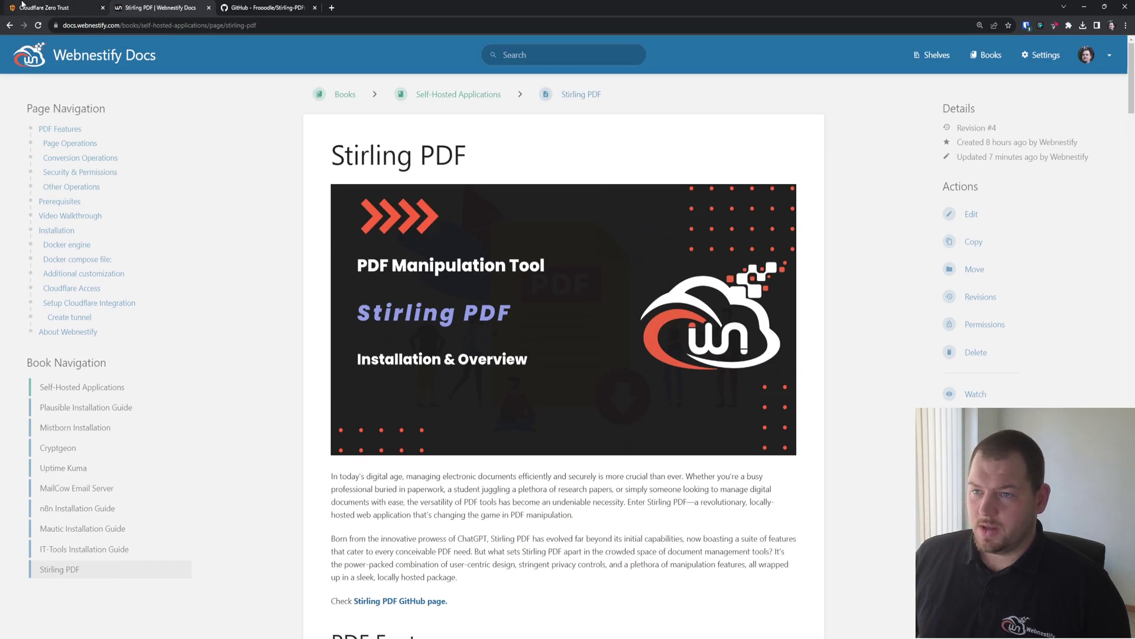
In Zero Trust Access > Tunnels, create and save a new tunnel named 'Stirling PDF'
{"action": "left_click", "coordinate": [79, 9]}
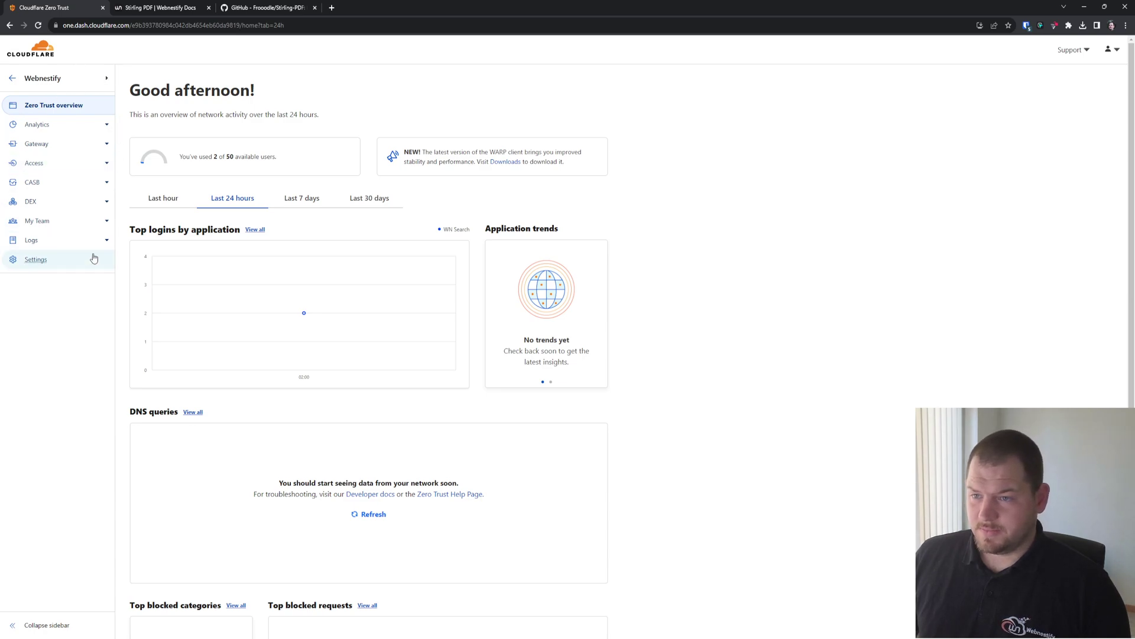
{"action": "left_click", "coordinate": [108, 166]}
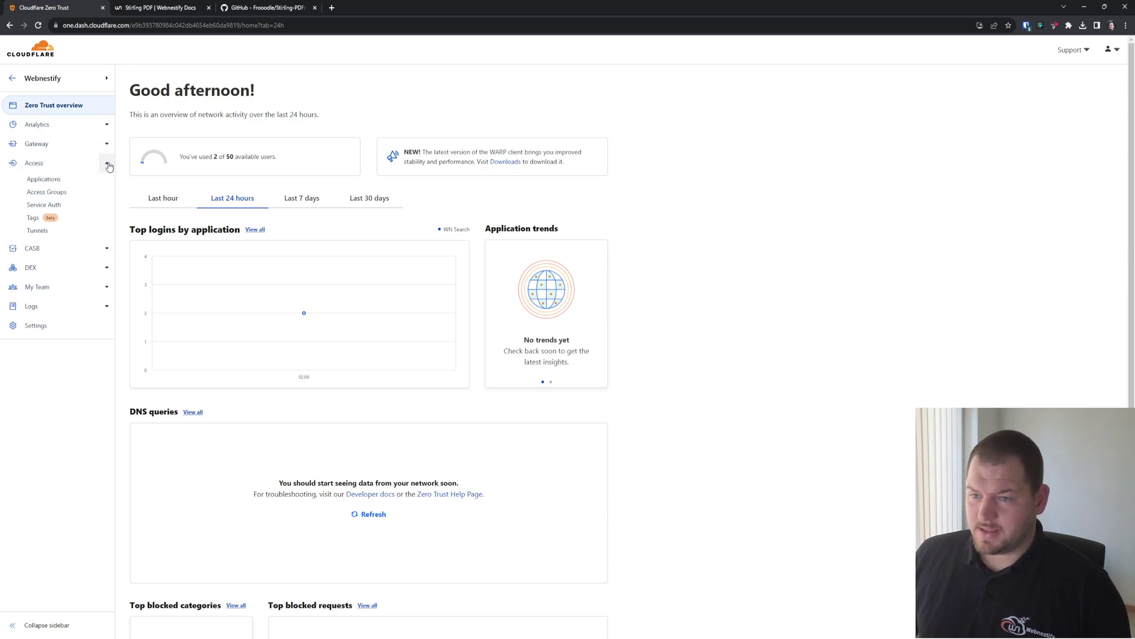
{"action": "left_click", "coordinate": [39, 231]}
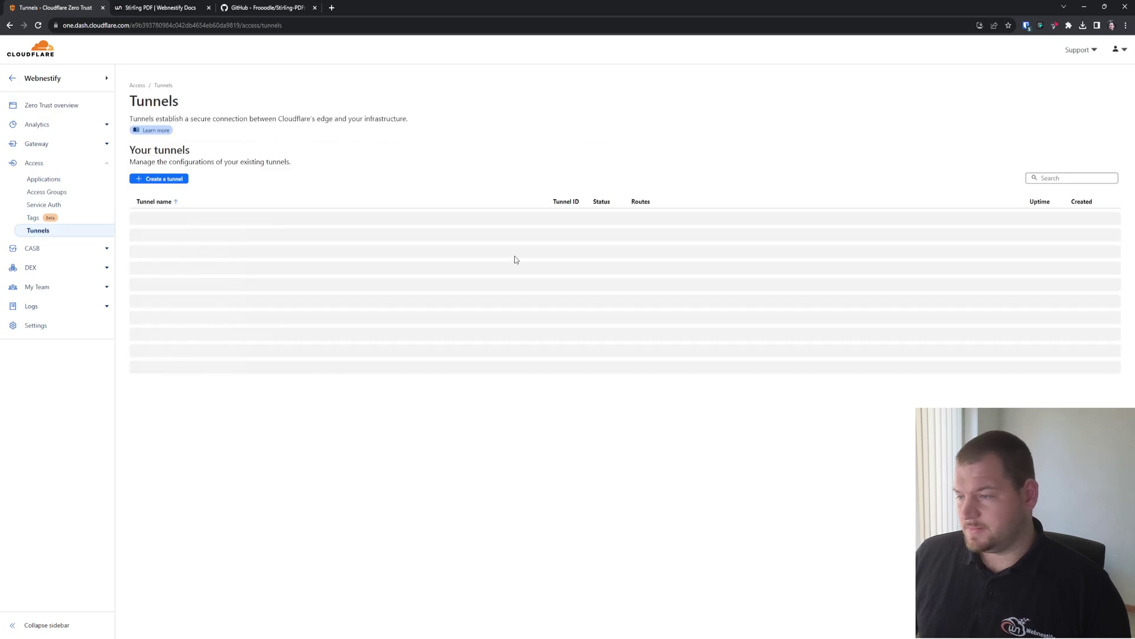
{"action": "left_click", "coordinate": [157, 179]}
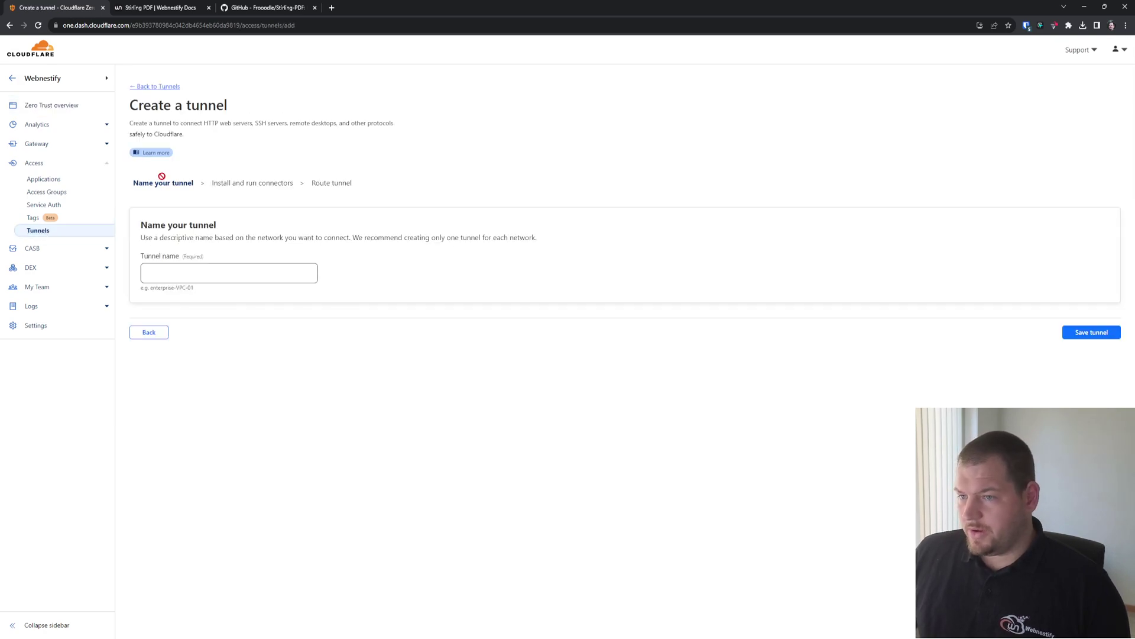
{"action": "left_click", "coordinate": [210, 279]}
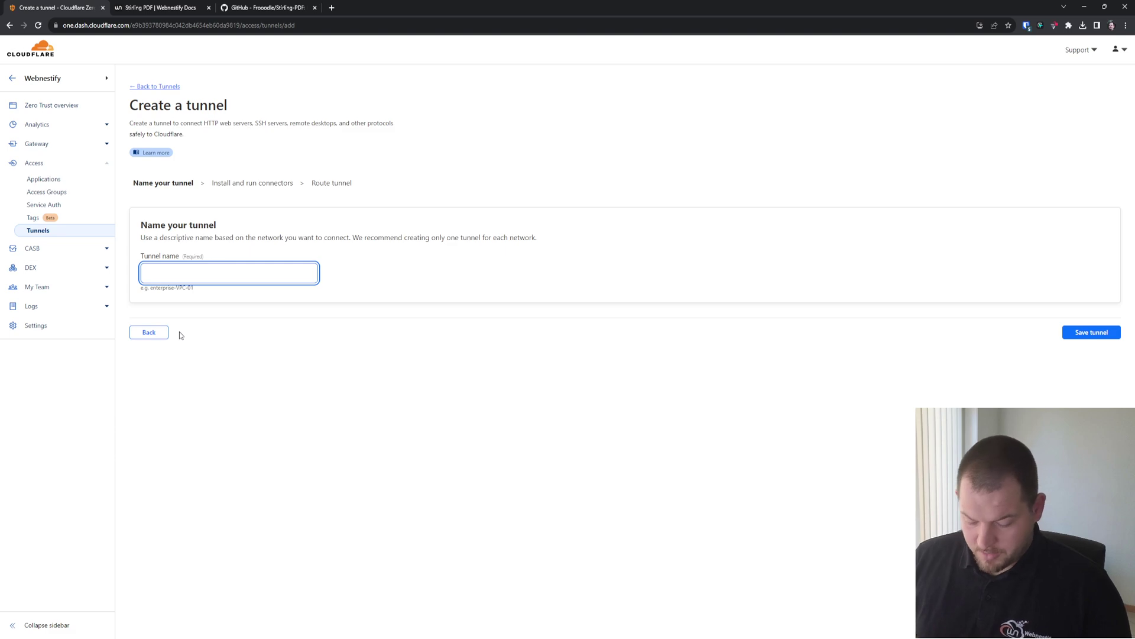
{"action": "type", "text": "St"}
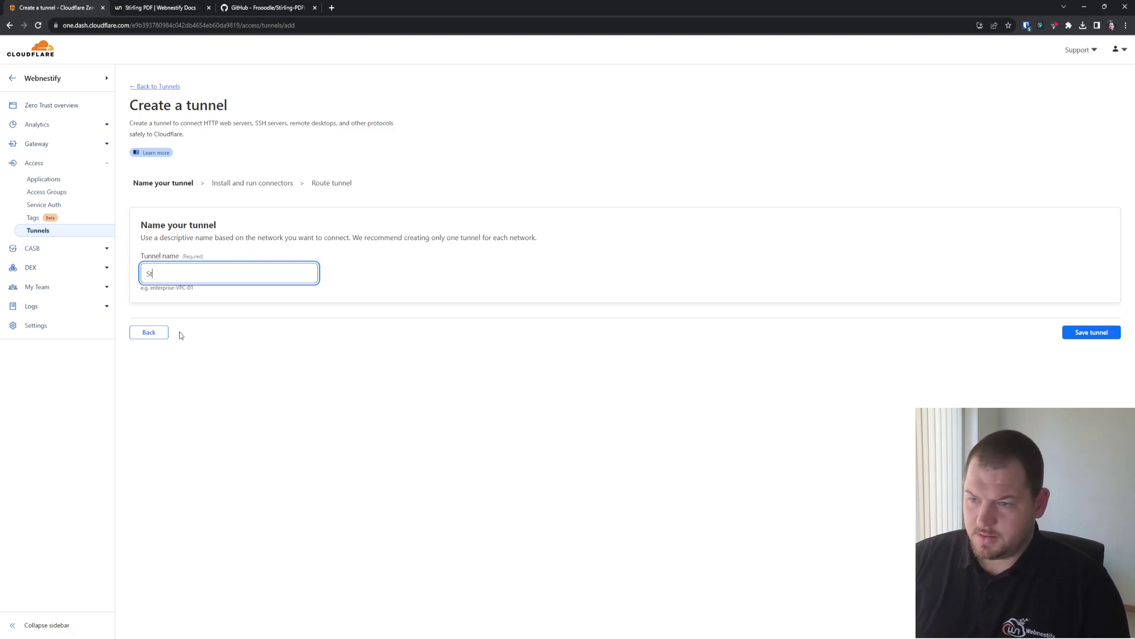
{"action": "type", "text": "ir"}
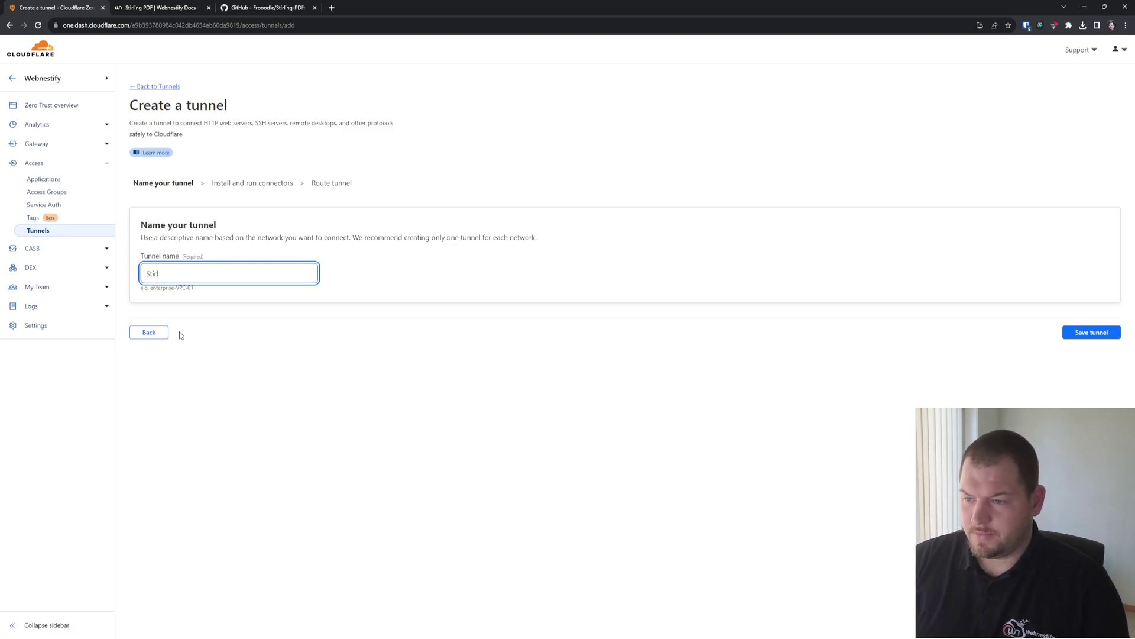
{"action": "type", "text": "ling PDF"}
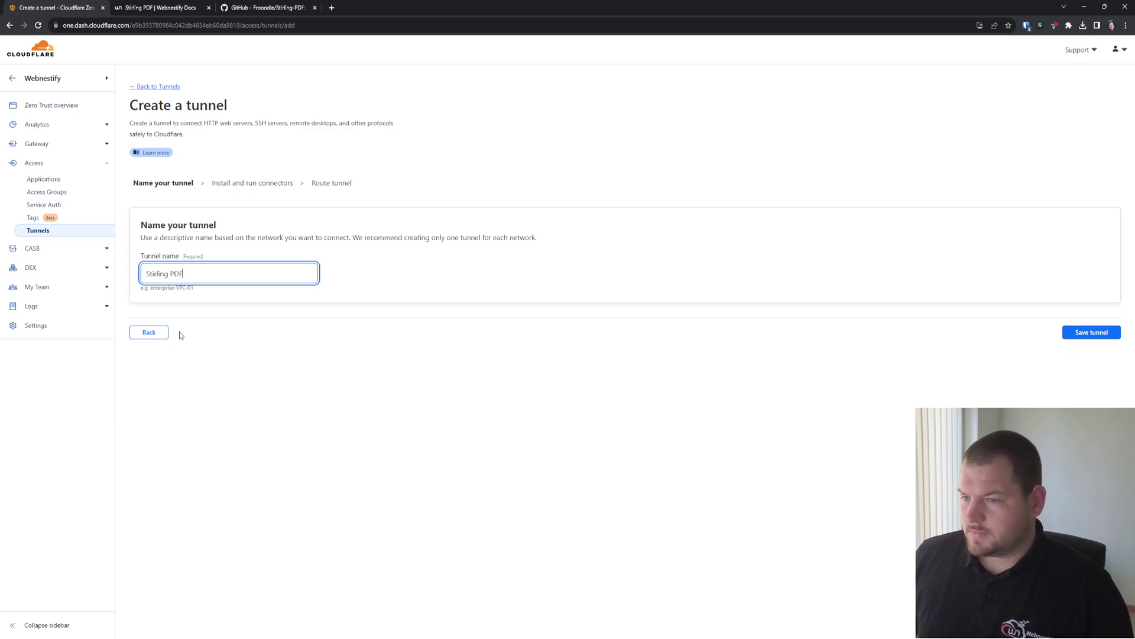
{"action": "left_click", "coordinate": [1091, 332]}
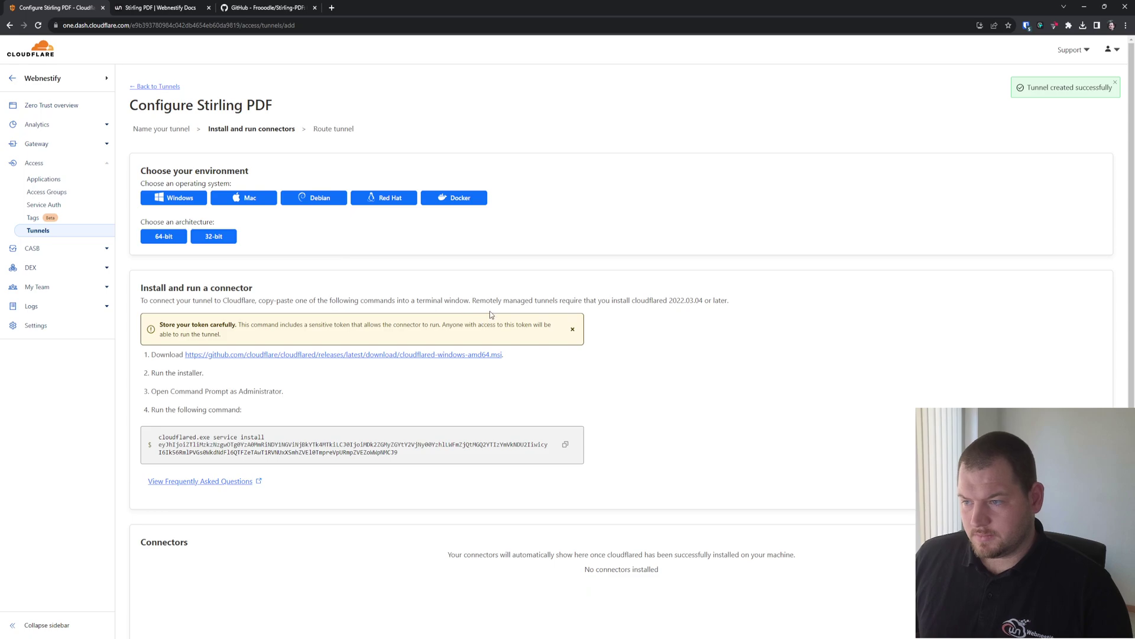
Choose Debian 64-bit for the connector and copy its cloudflared install command
{"action": "left_click", "coordinate": [314, 197]}
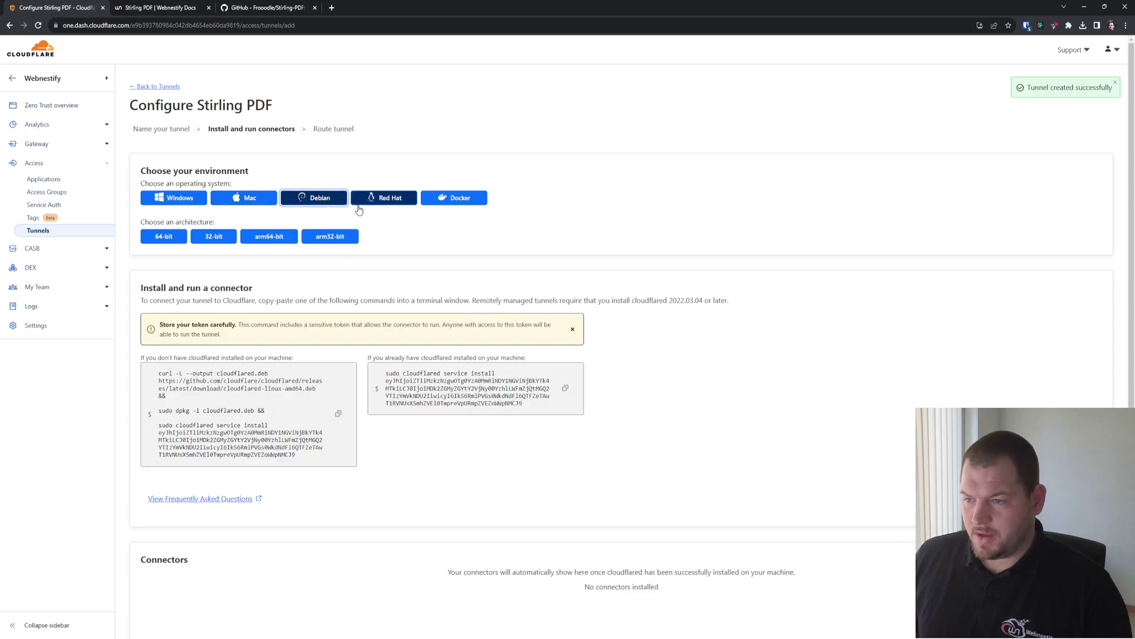
{"action": "left_click", "coordinate": [166, 236]}
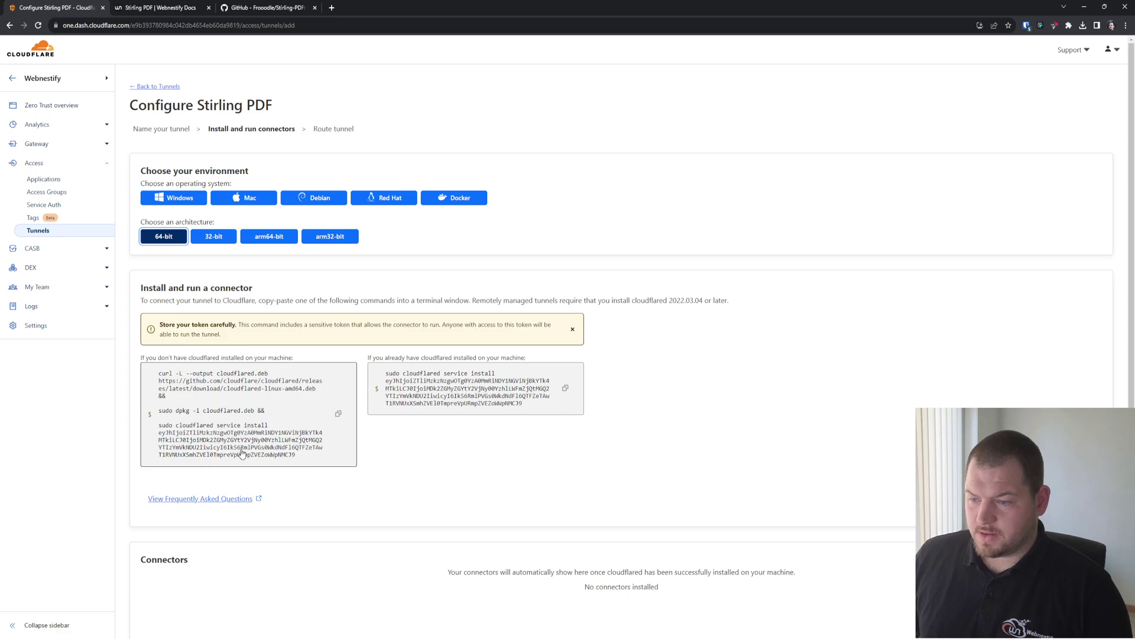
{"action": "left_click", "coordinate": [337, 413]}
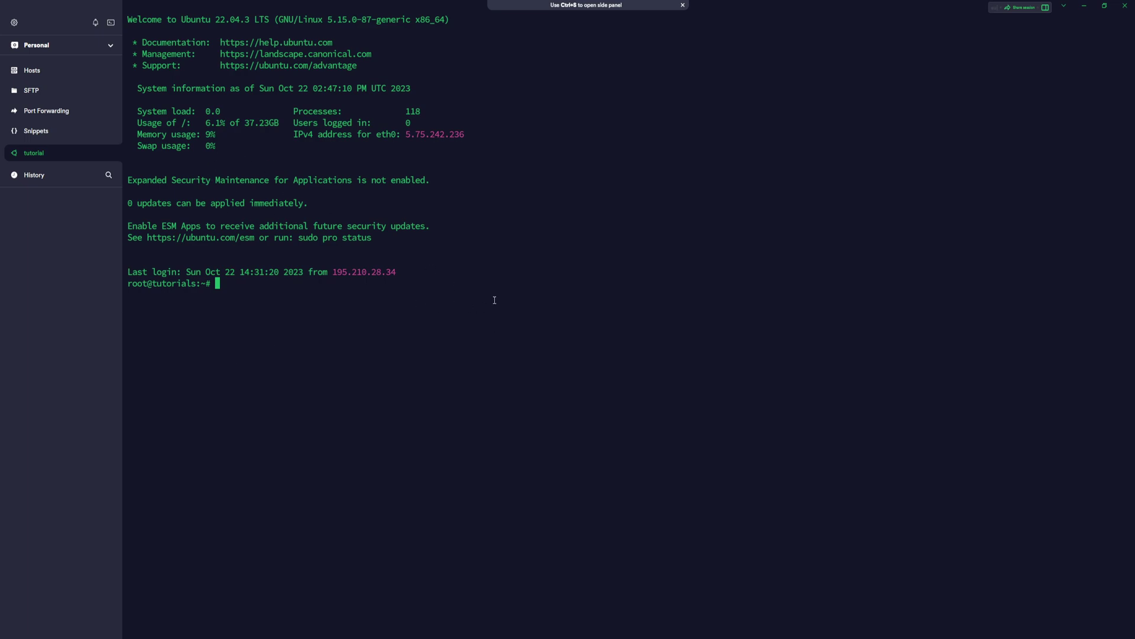
Paste and run the cloudflared install commands, rerunning them after the connection-reset error
{"action": "key", "text": "ctrl+v"}
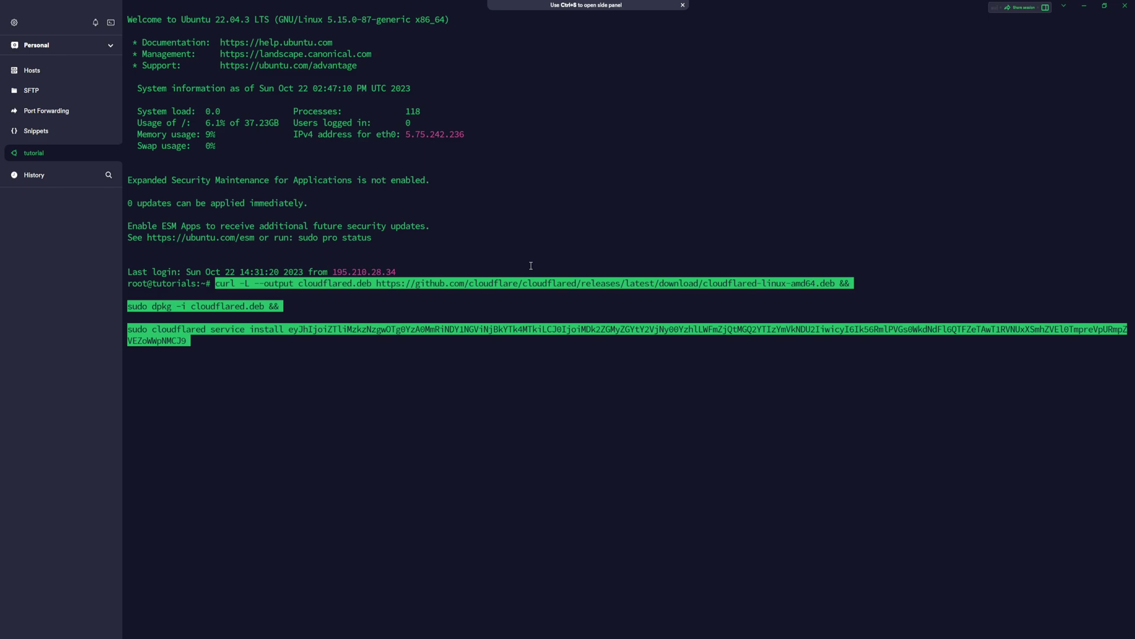
{"action": "key", "text": "Return"}
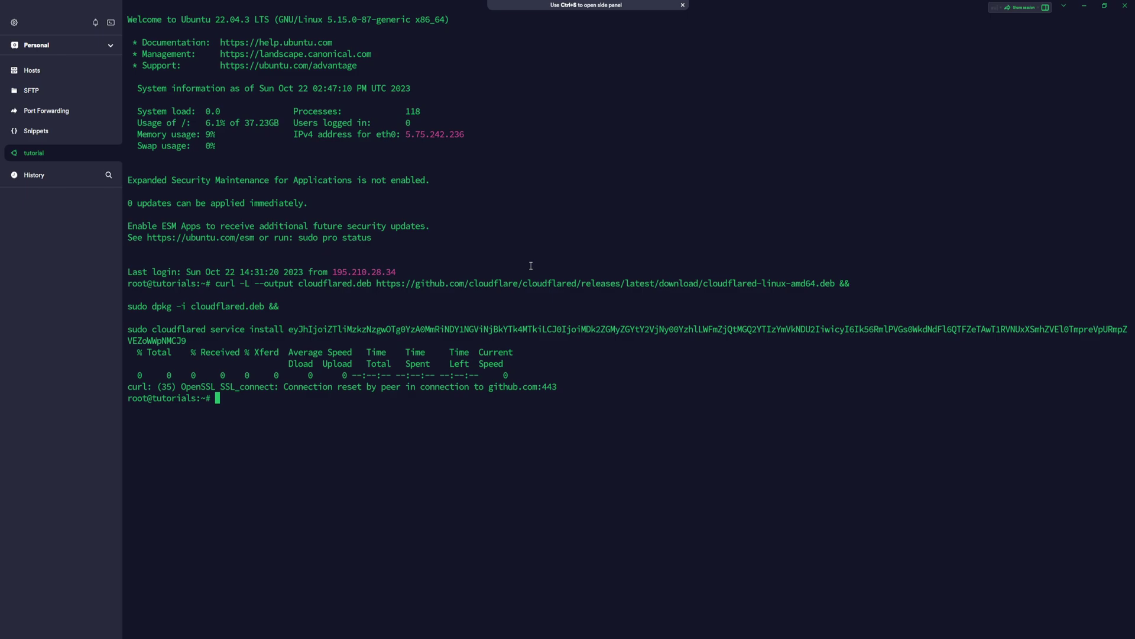
{"action": "key", "text": "Up"}
{"action": "key", "text": "Return"}
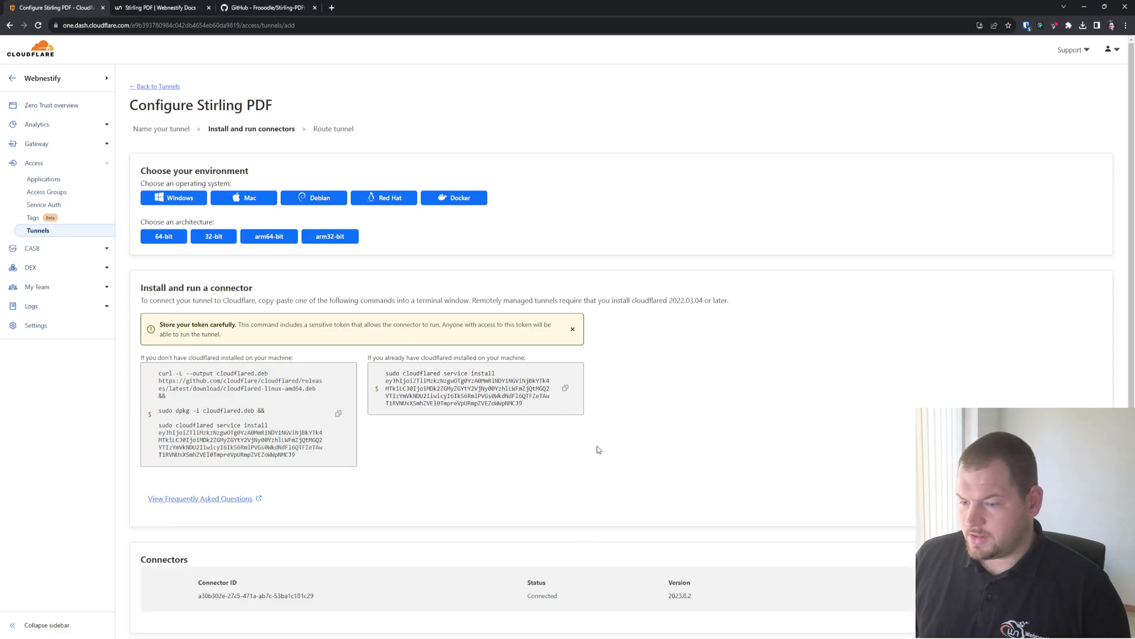
On the route tunnel step, set the public hostname to subdomain pdf on webnestify.cloud
{"action": "scroll", "coordinate": [596, 450], "scroll_direction": "down", "scroll_amount": 1}
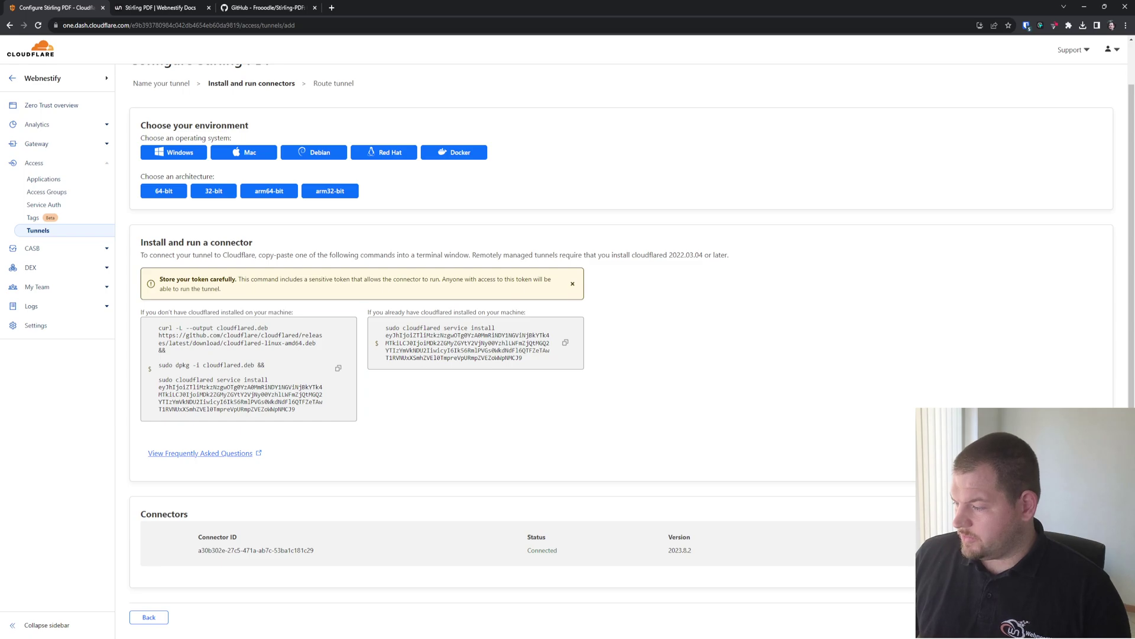
{"action": "left_click", "coordinate": [1093, 616]}
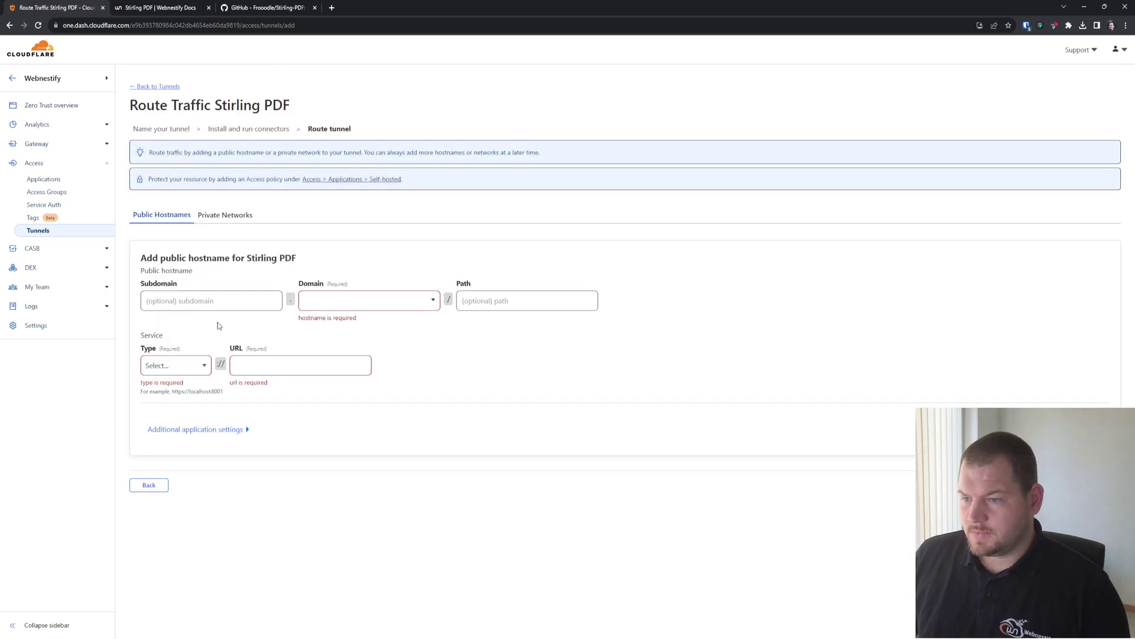
{"action": "left_click", "coordinate": [203, 298]}
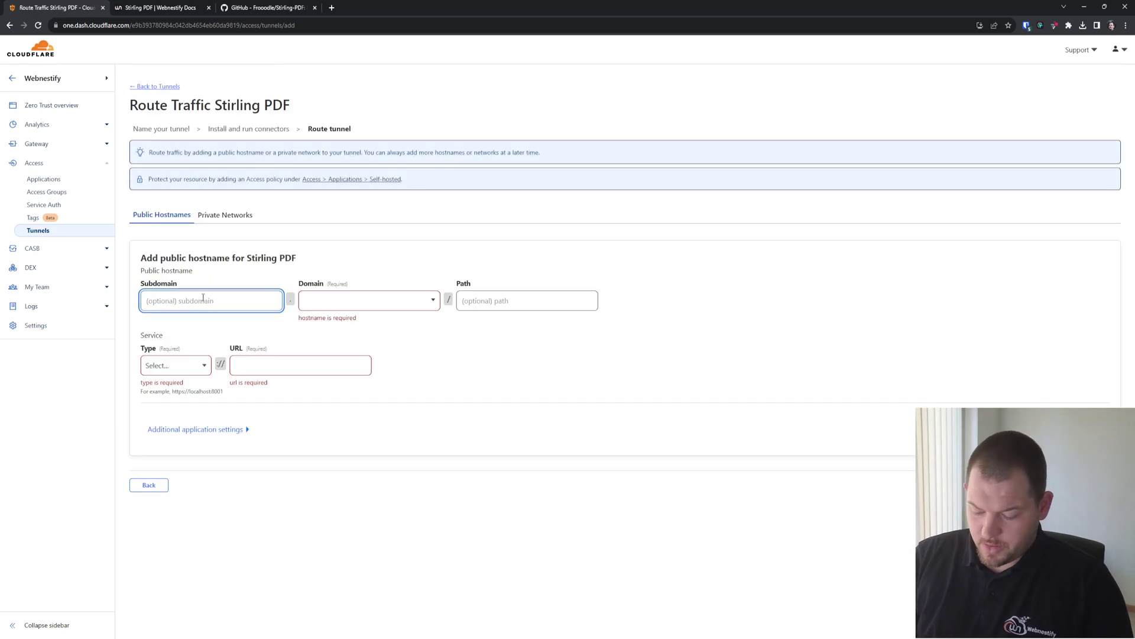
{"action": "type", "text": "pdf"}
{"action": "key", "text": "Tab"}
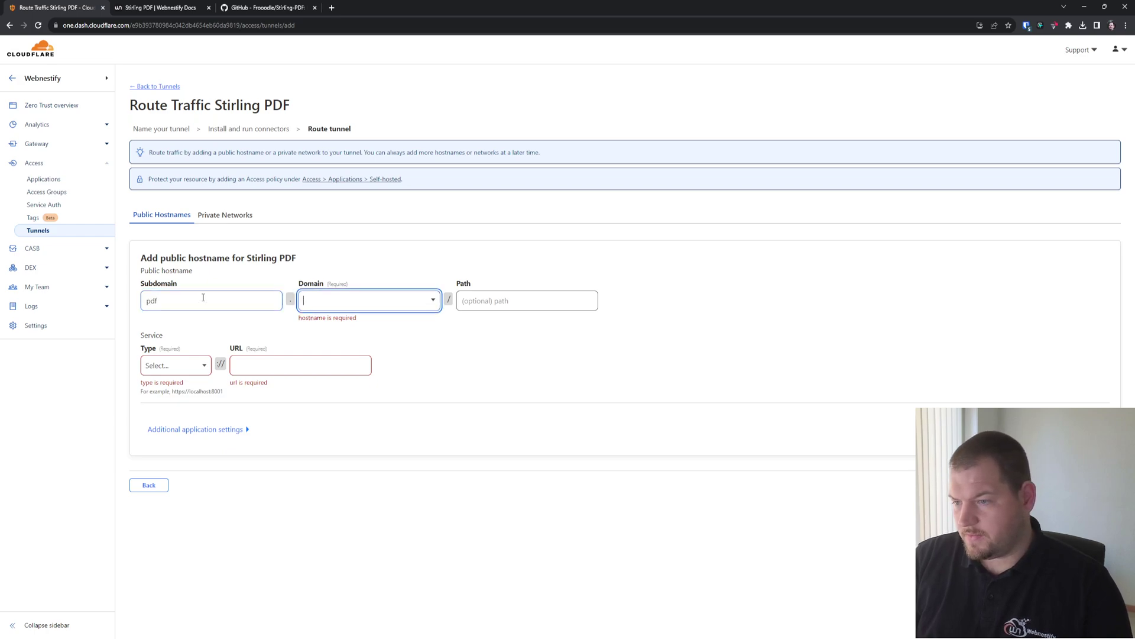
{"action": "type", "text": "webnestify.cl"}
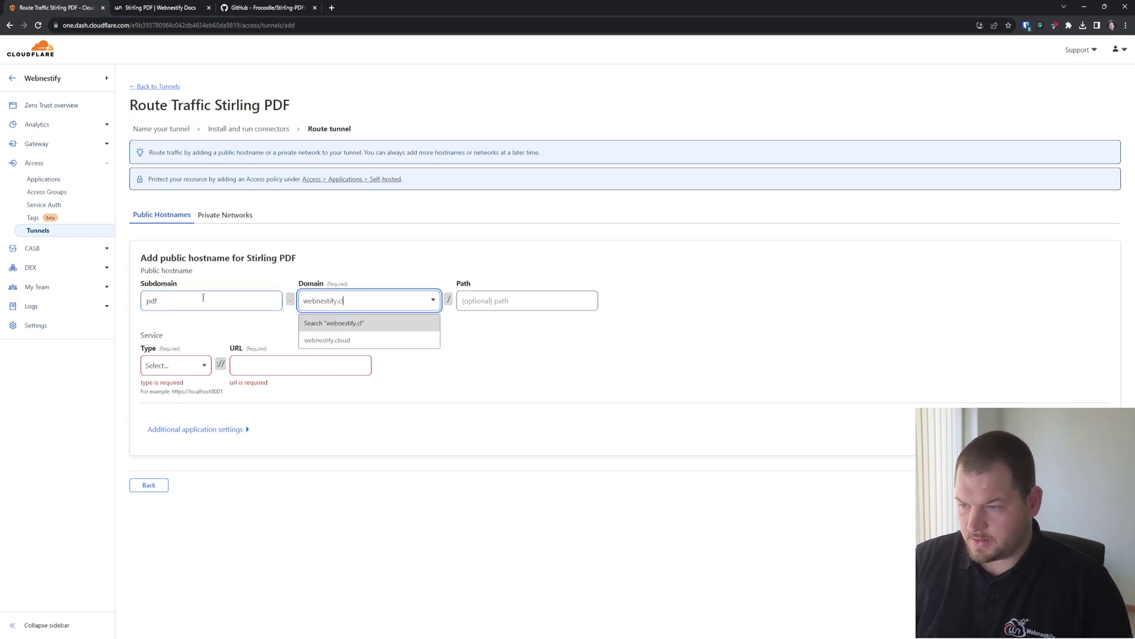
{"action": "type", "text": "oud"}
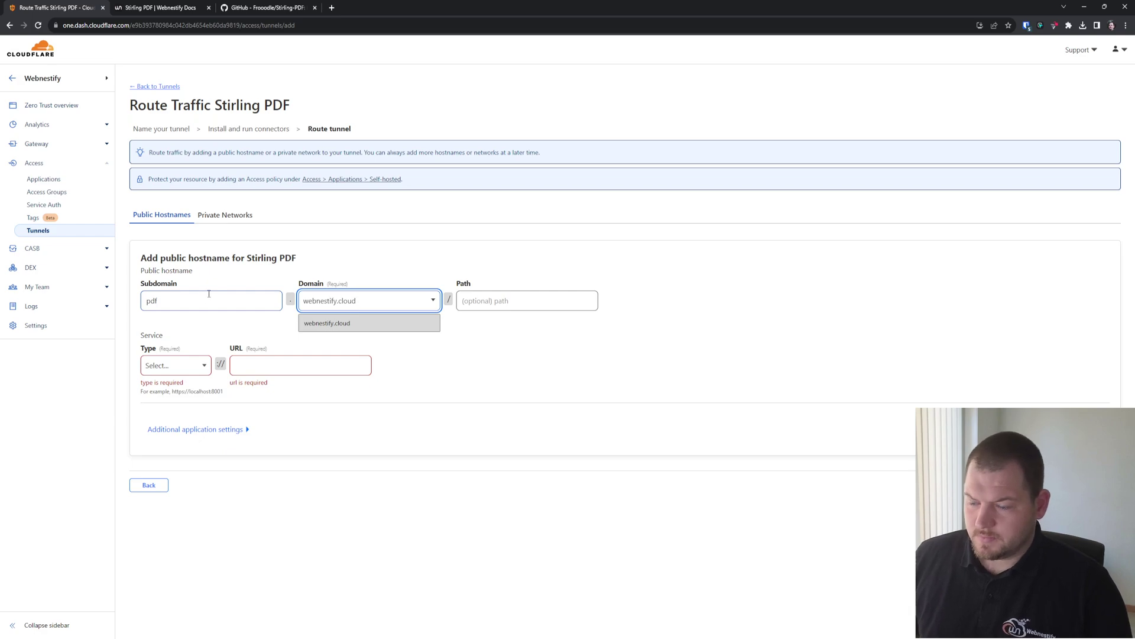
Point the hostname to HTTP service localhost:6500, then go to the docs' Docker engine section
{"action": "left_click", "coordinate": [198, 363]}
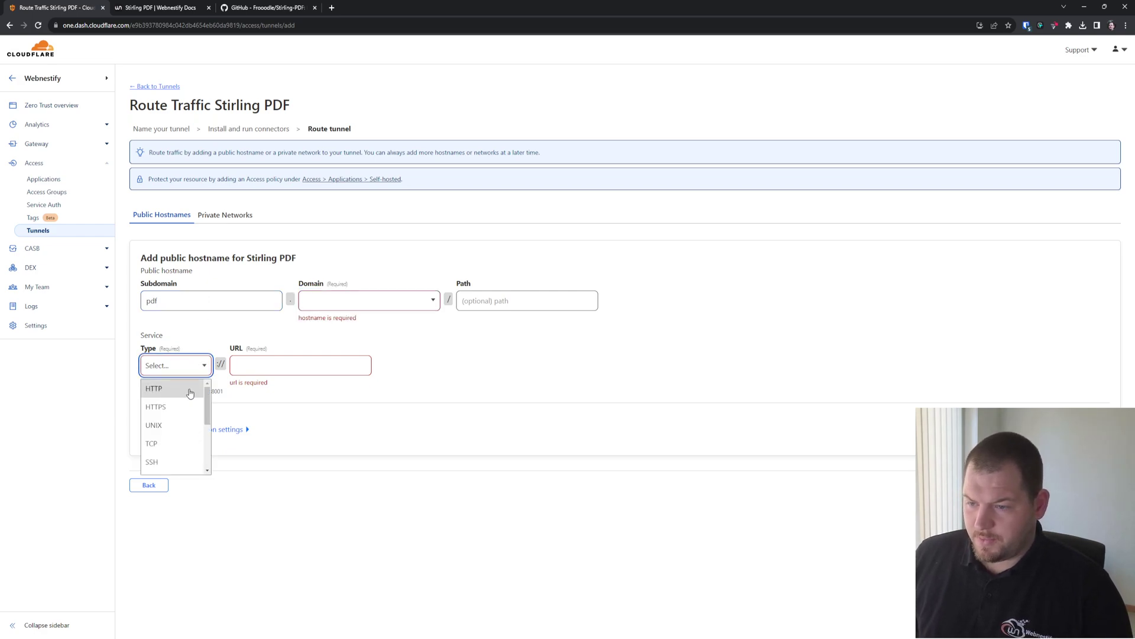
{"action": "left_click", "coordinate": [173, 388]}
{"action": "left_click", "coordinate": [304, 364]}
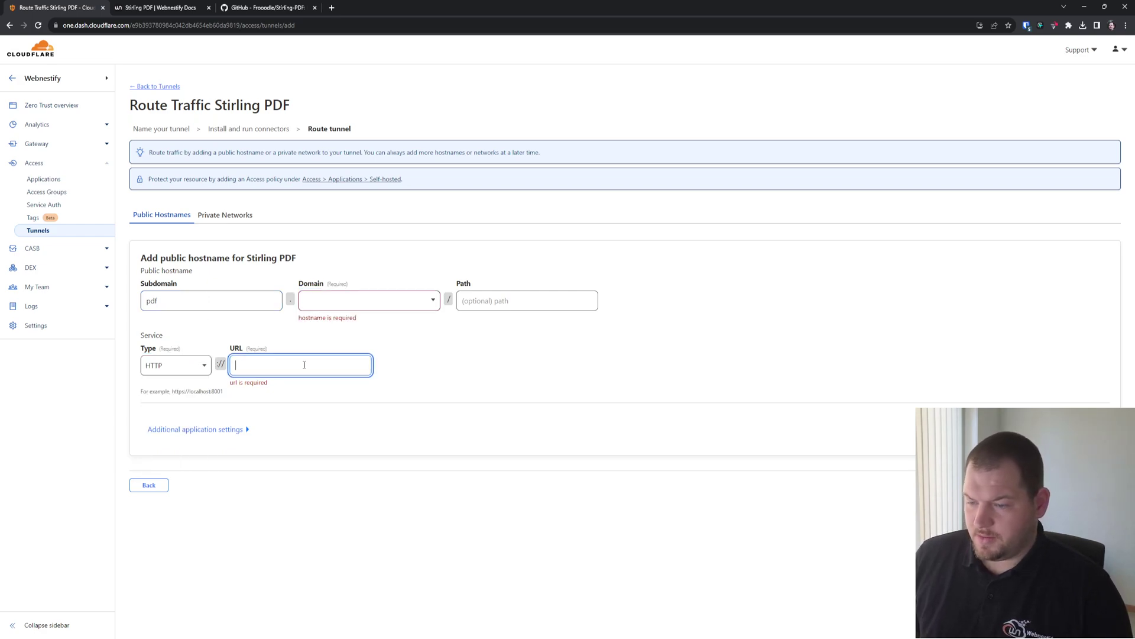
{"action": "type", "text": "localhost:"}
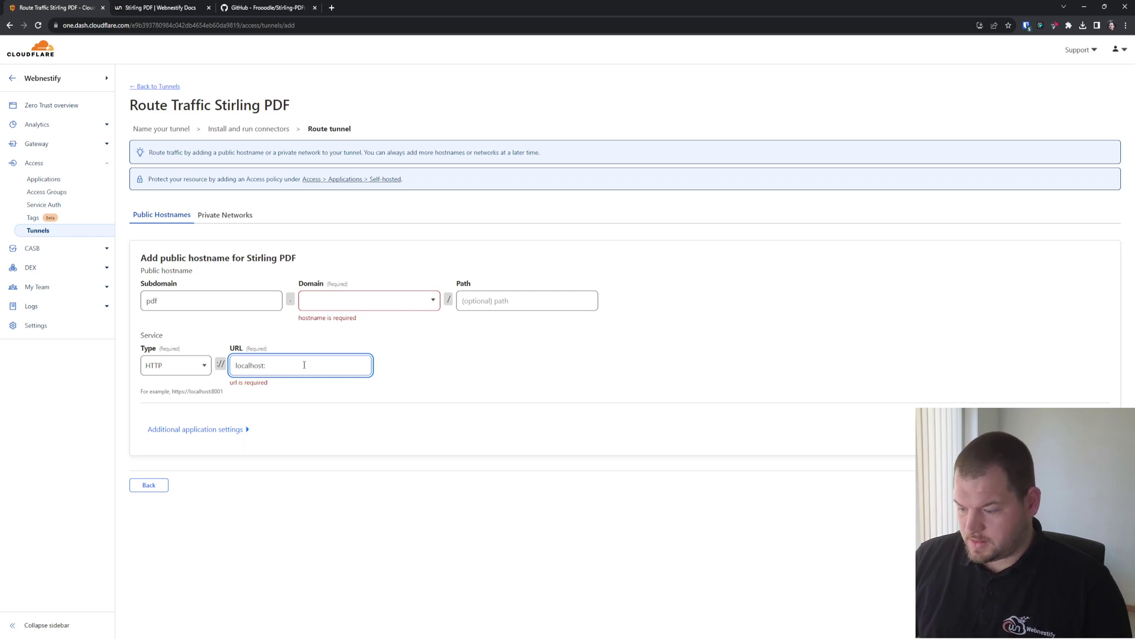
{"action": "type", "text": "65"}
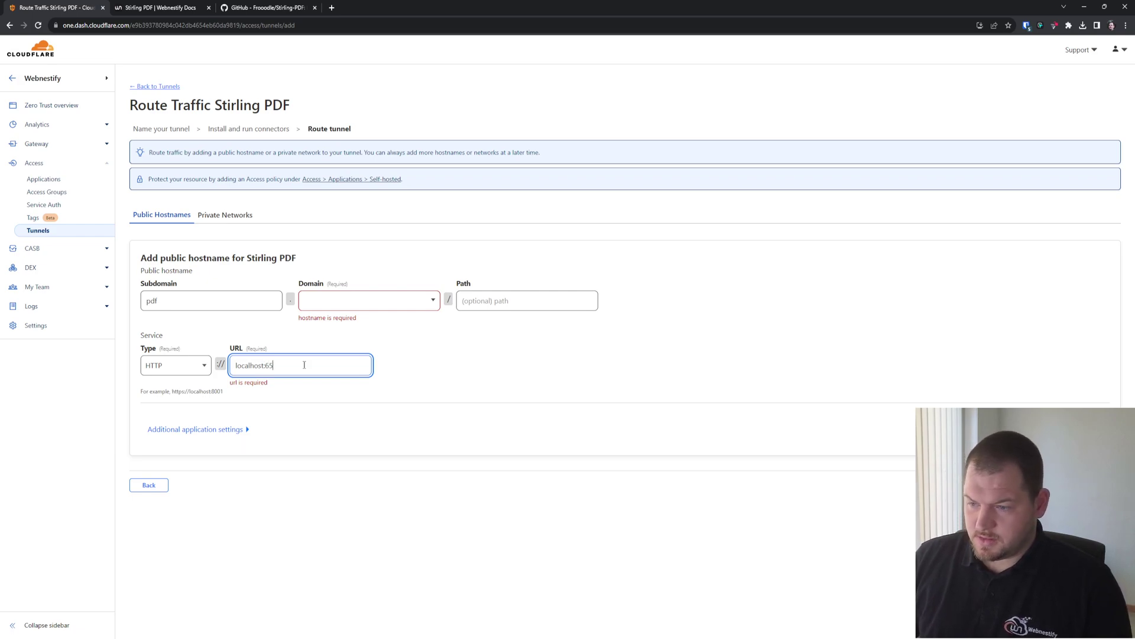
{"action": "type", "text": "00"}
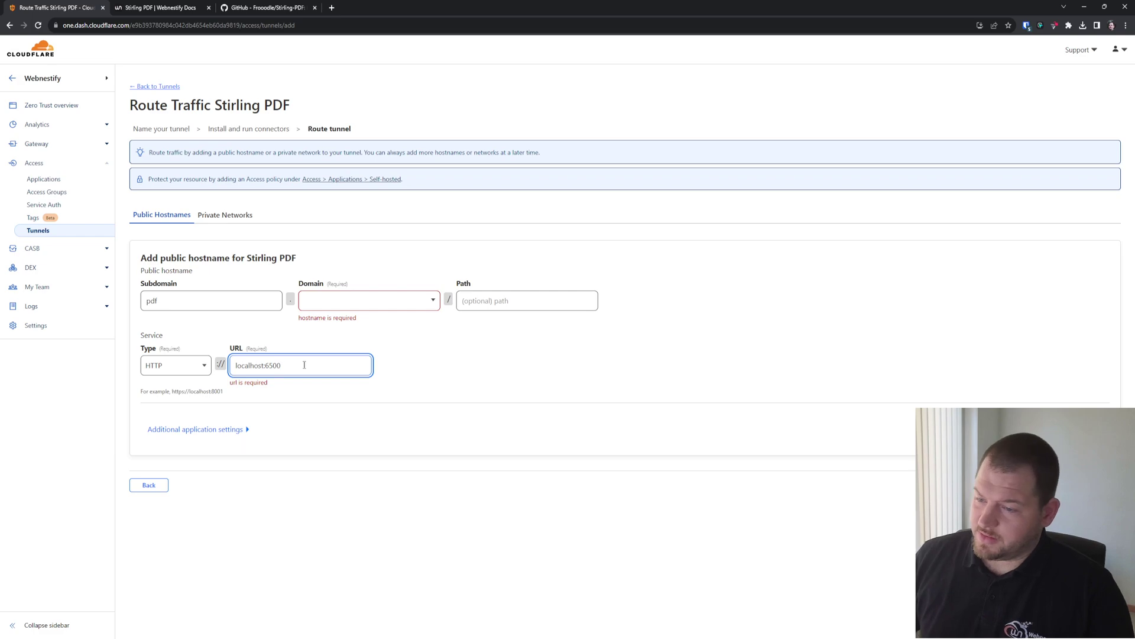
{"action": "left_click", "coordinate": [349, 301]}
{"action": "type", "text": "webnestify"}
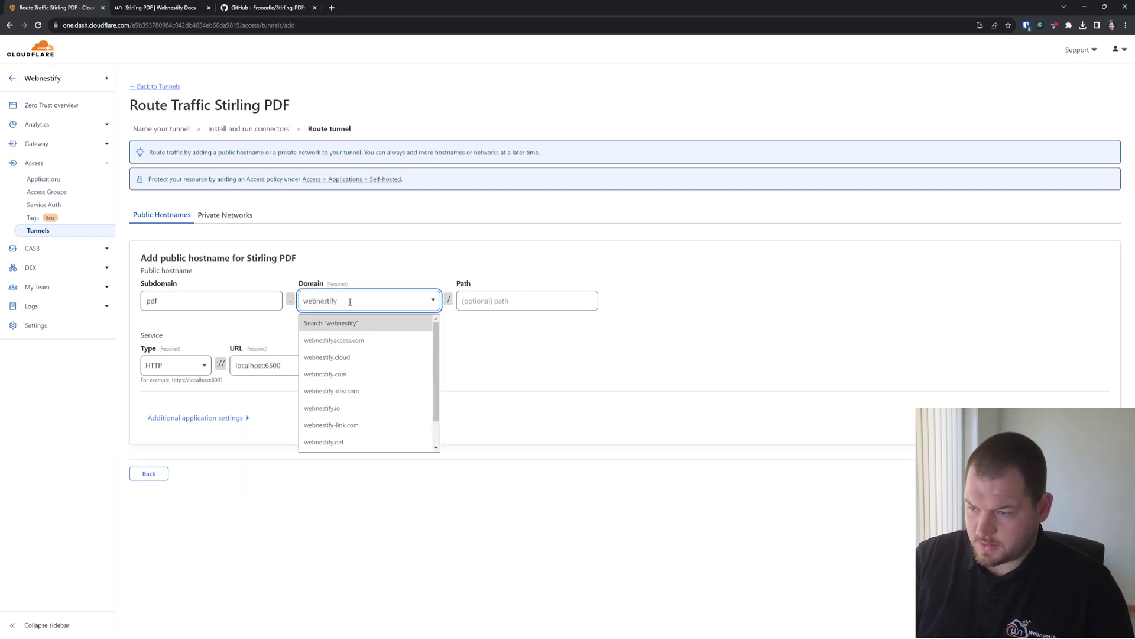
{"action": "left_click", "coordinate": [342, 358]}
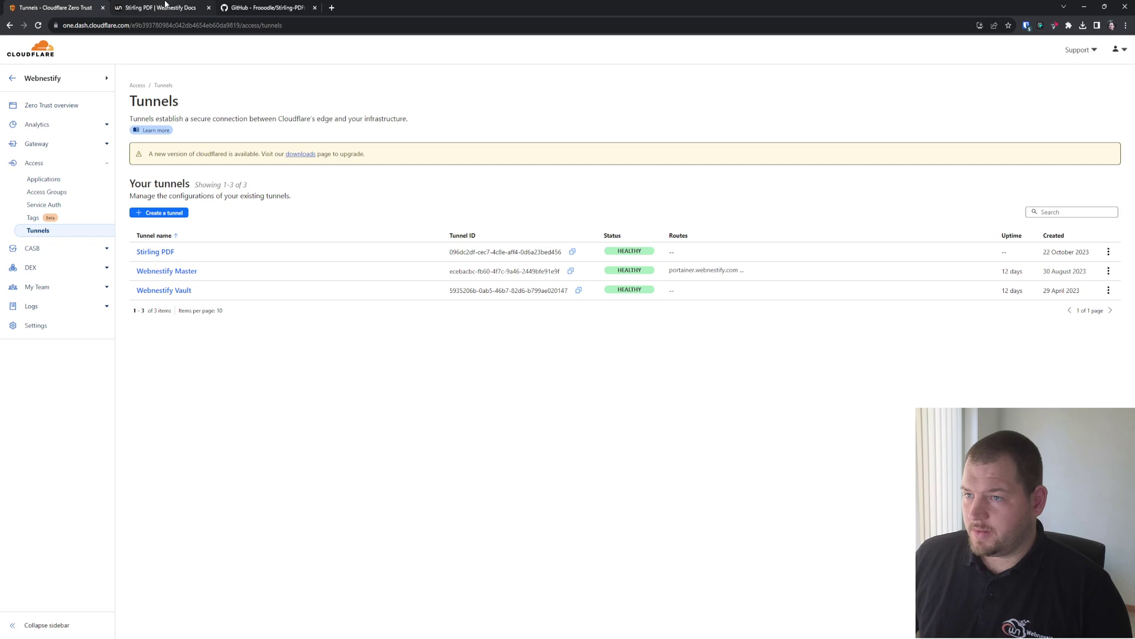
{"action": "left_click", "coordinate": [170, 5]}
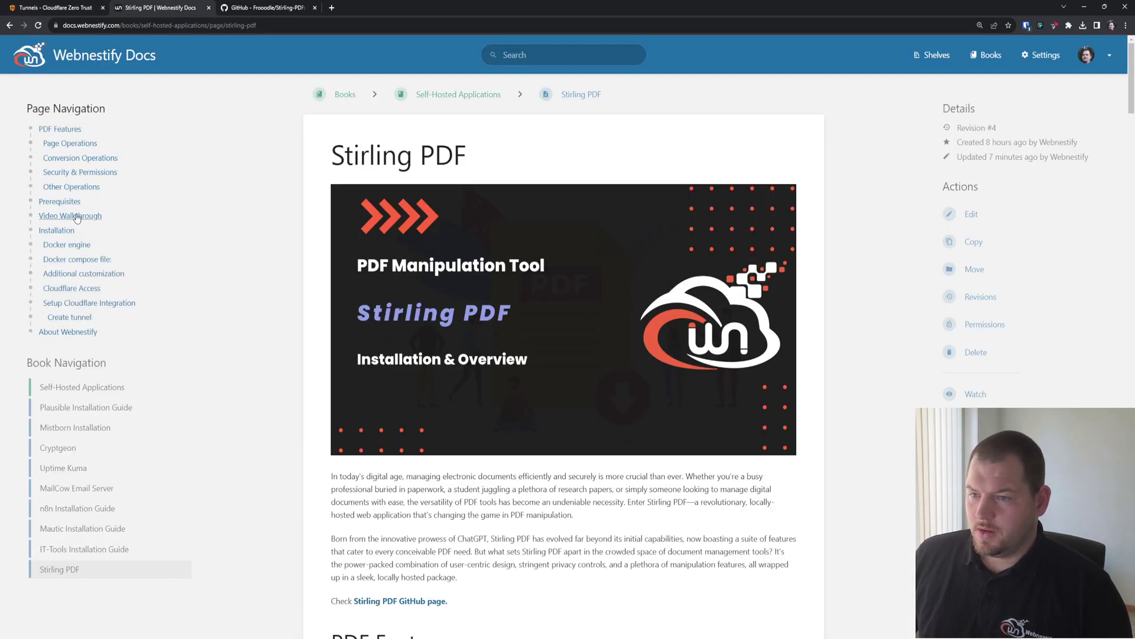
{"action": "left_click", "coordinate": [71, 245]}
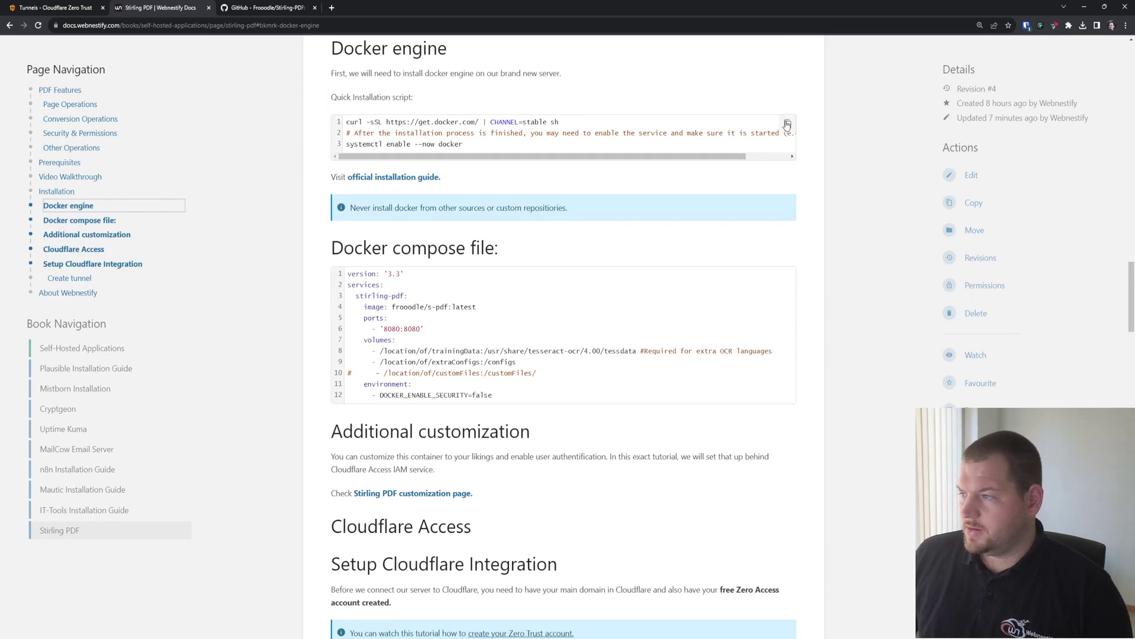
Run the docs' Docker quick install script on the server and confirm version 24.0.6 with docker -v
{"action": "left_click", "coordinate": [787, 124]}
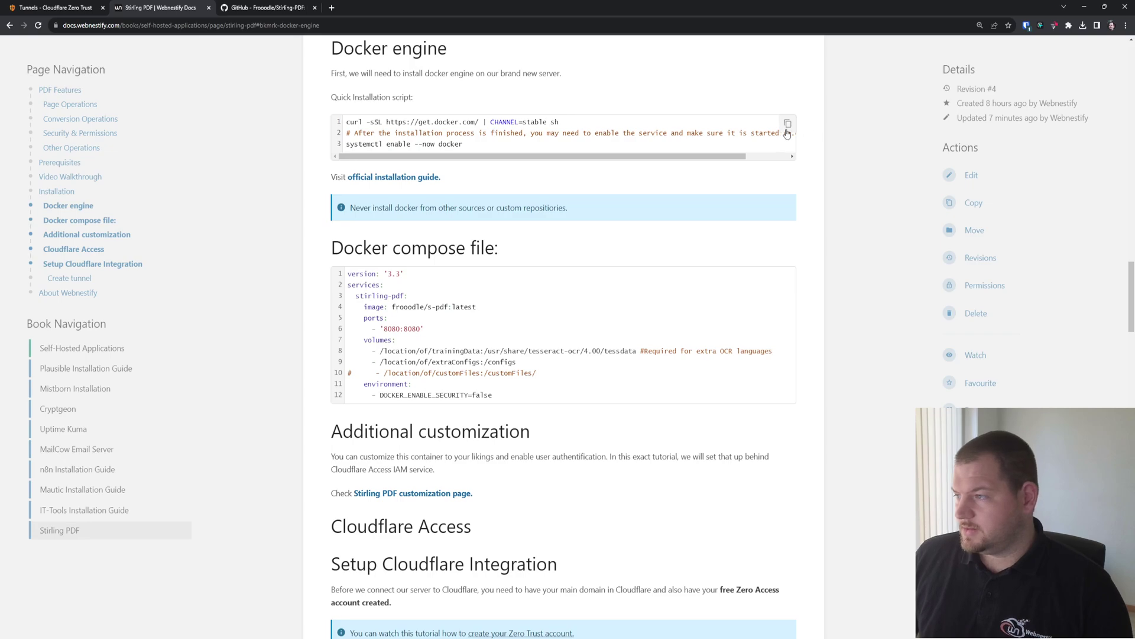
{"action": "left_click", "coordinate": [789, 130]}
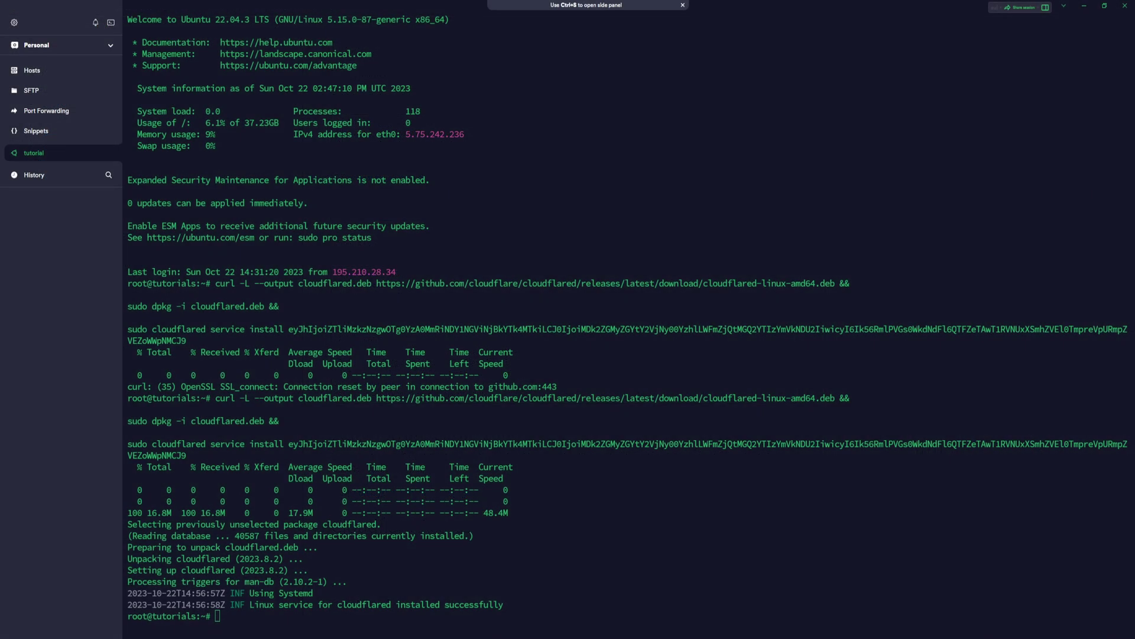
{"action": "left_click", "coordinate": [557, 604]}
{"action": "key", "text": "ctrl+shift+v"}
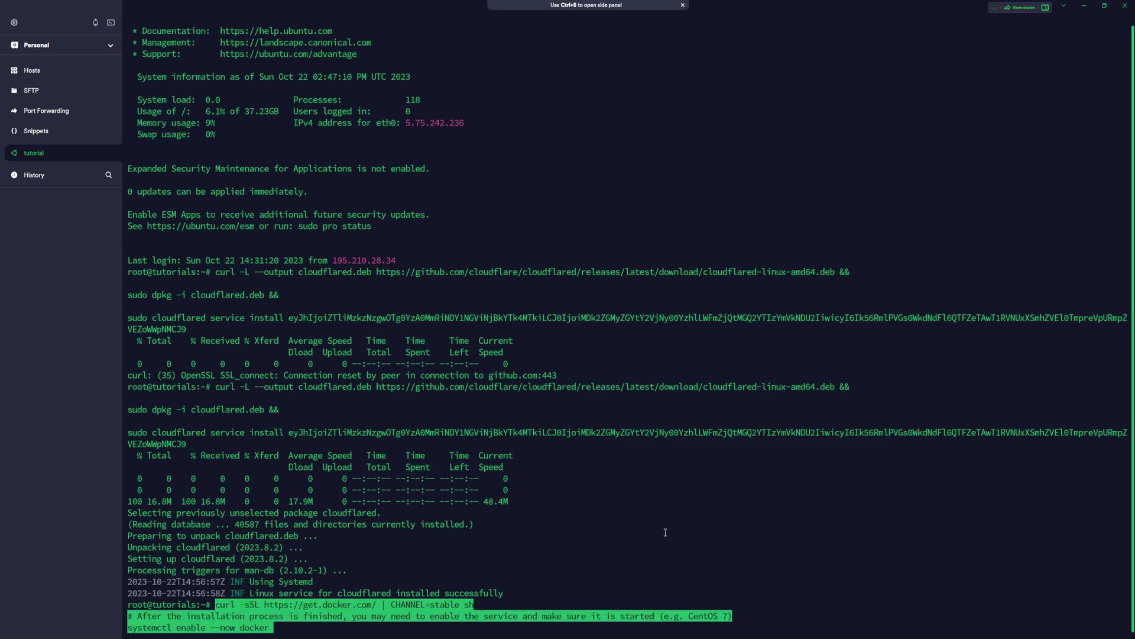
{"action": "key", "text": "Return"}
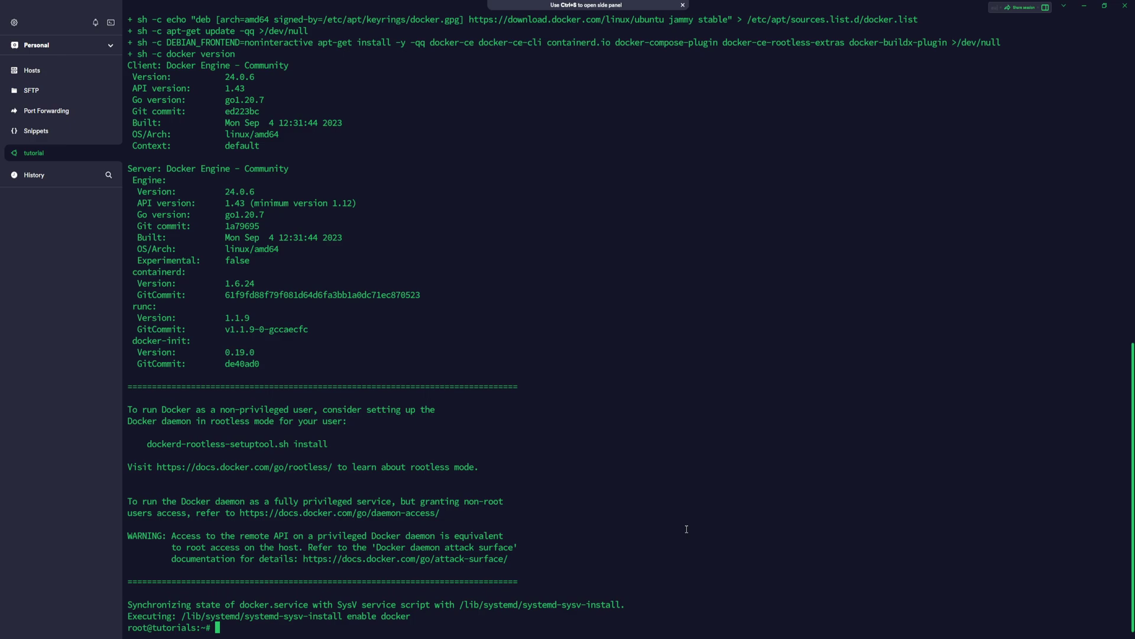
{"action": "type", "text": "docker -v"}
{"action": "key", "text": "Return"}
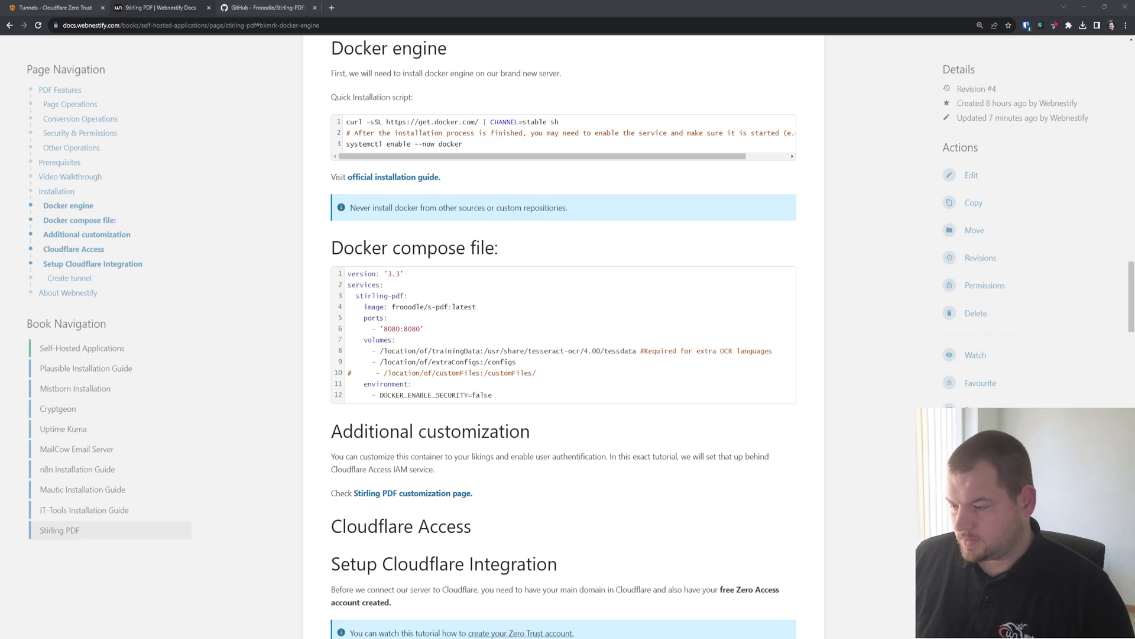
Copy the Docker compose file contents from the Webnestify Docs guide
{"action": "left_click", "coordinate": [537, 353]}
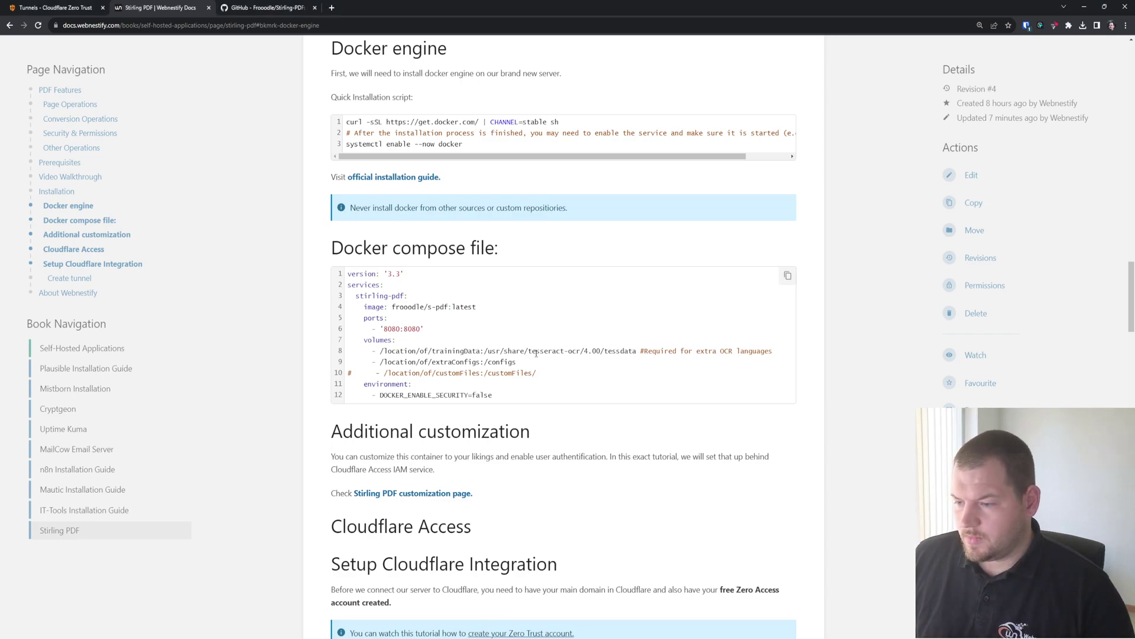
{"action": "scroll", "coordinate": [537, 353], "scroll_direction": "down", "scroll_amount": 2}
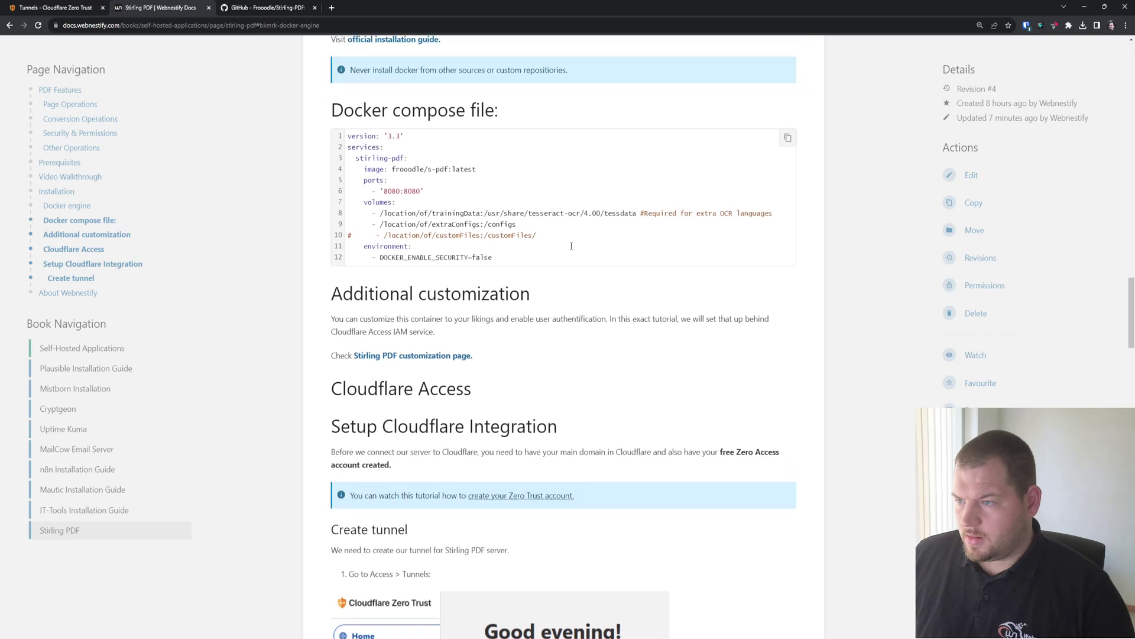
{"action": "scroll", "coordinate": [571, 246], "scroll_direction": "up", "scroll_amount": 2}
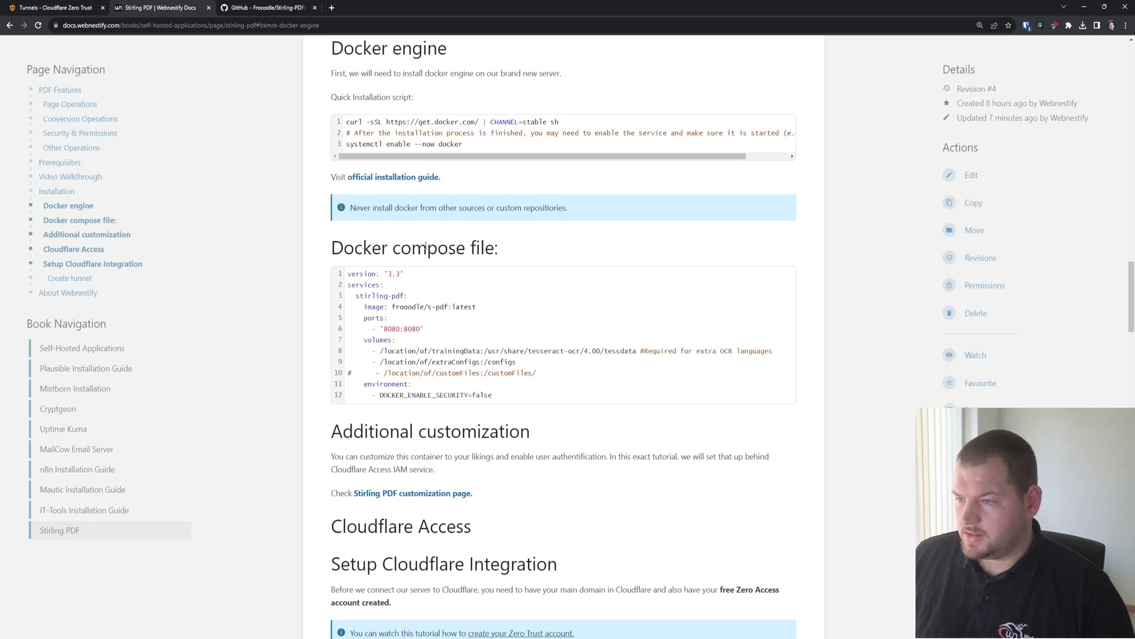
{"action": "left_click", "coordinate": [789, 278]}
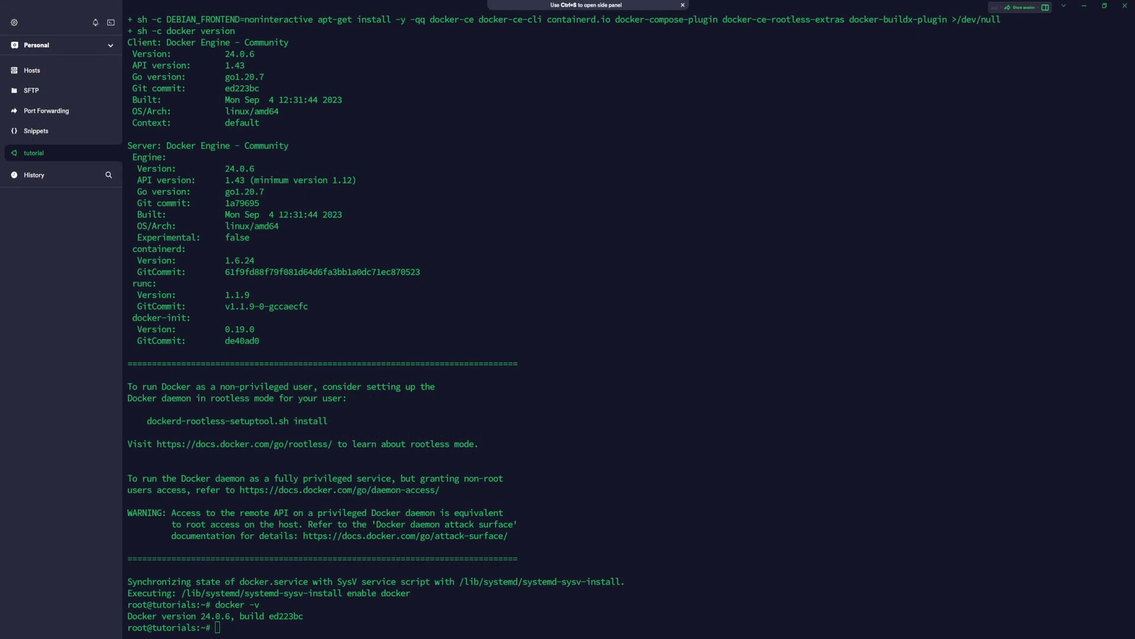
{"action": "left_click", "coordinate": [519, 582]}
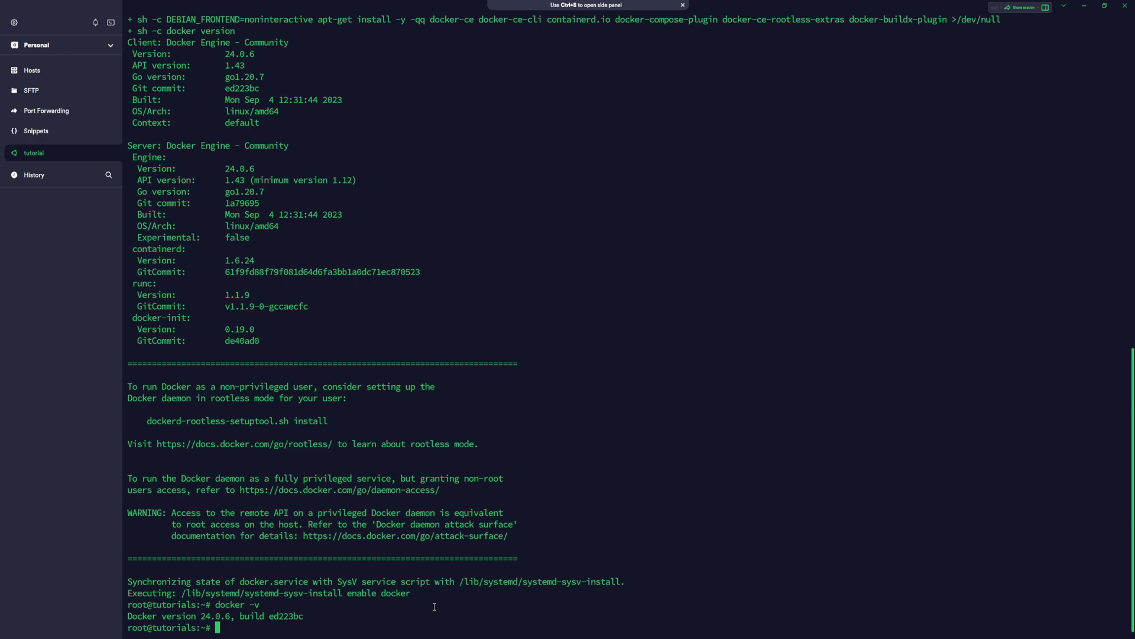
Create the docker and docker/pdf folders on the server and start nano docker-compose.yml
{"action": "type", "text": "mkdir docker"}
{"action": "key", "text": "Return"}
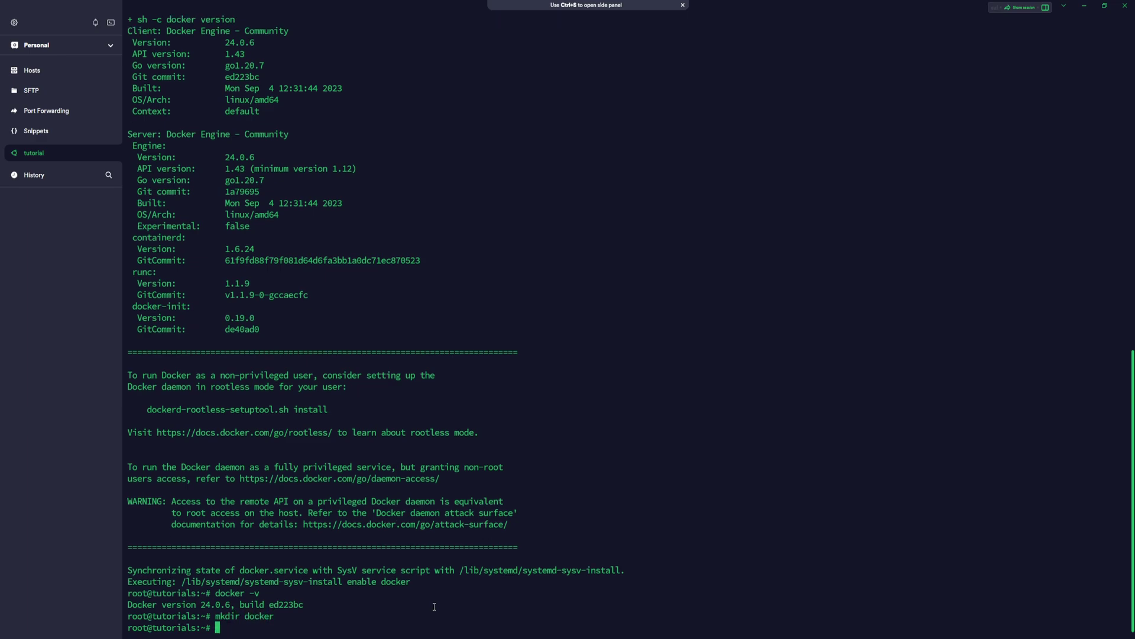
{"action": "type", "text": "cd docker"}
{"action": "key", "text": "Return"}
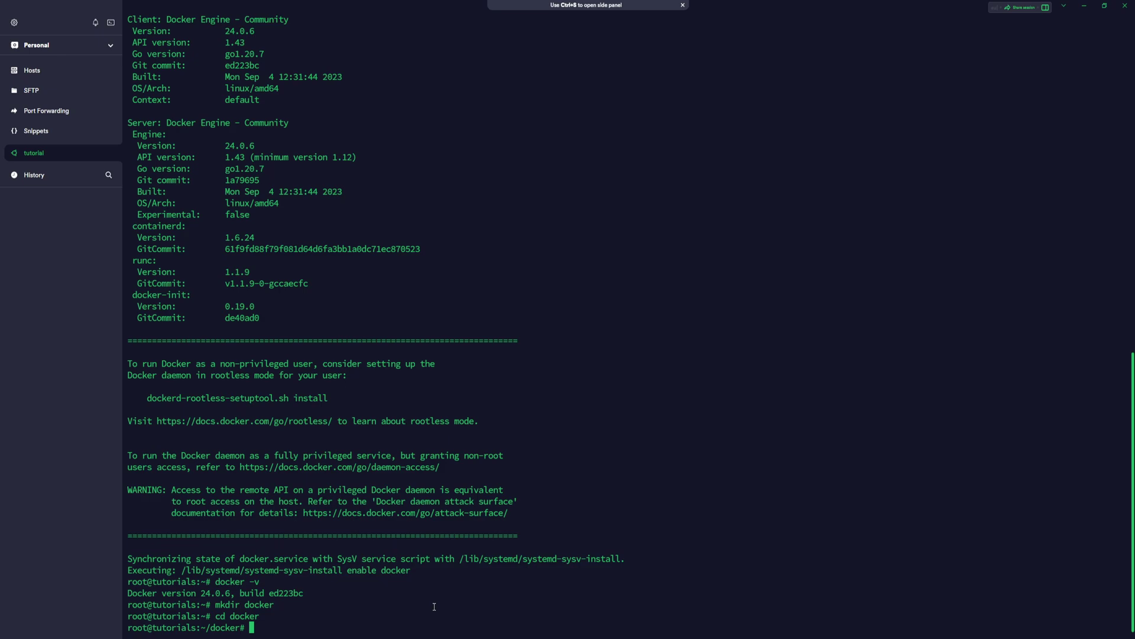
{"action": "type", "text": "mkdir pdf && cd pdf"}
{"action": "key", "text": "Return"}
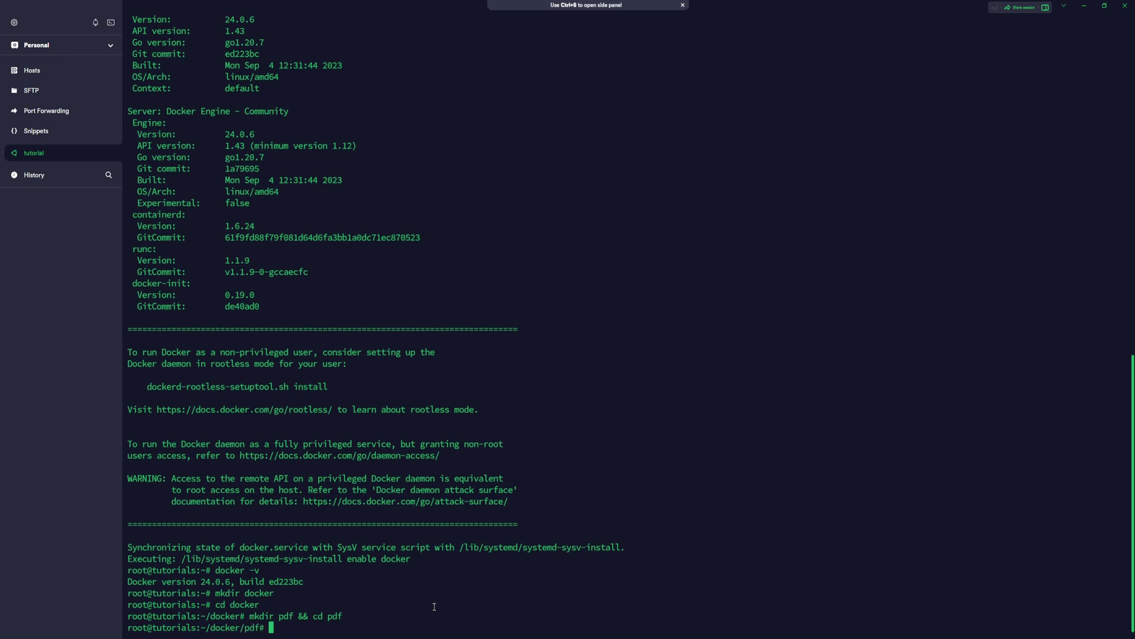
{"action": "type", "text": "nano docker-compose.yml"}
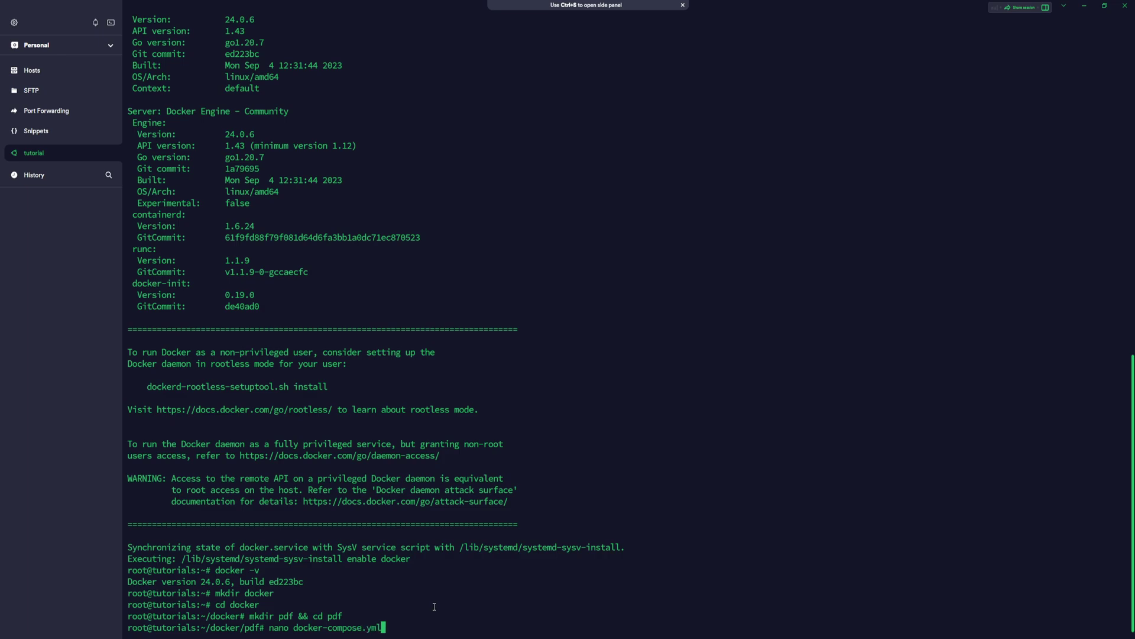
Paste the Stirling PDF compose config into docker-compose.yml and change the ports to 6500:8080
{"action": "key", "text": "Return"}
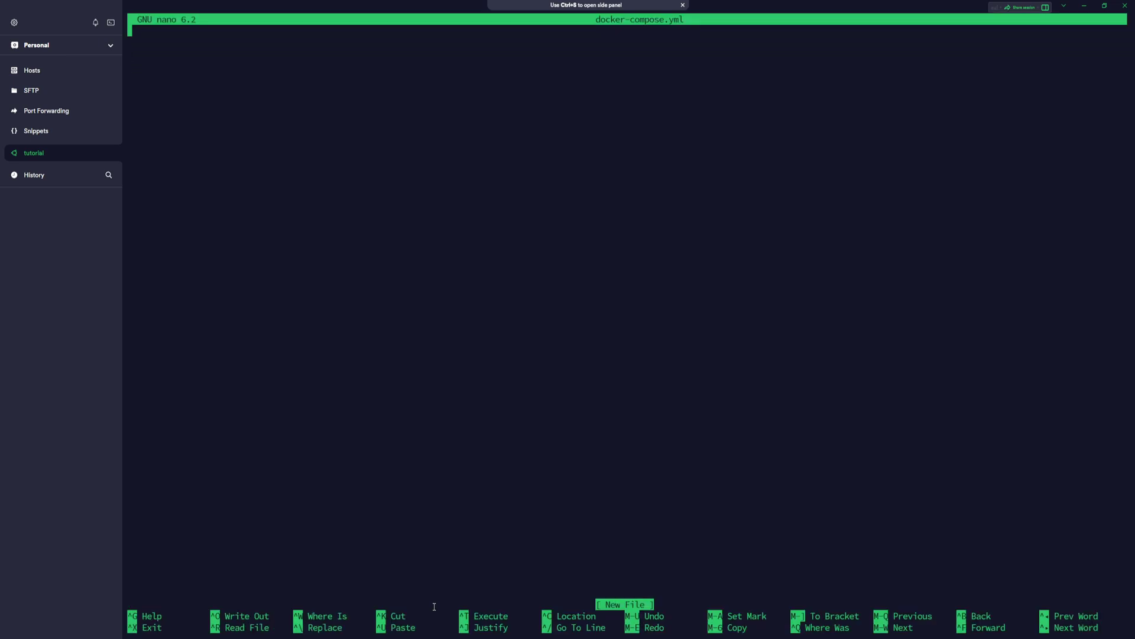
{"action": "key", "text": "ctrl+shift+v"}
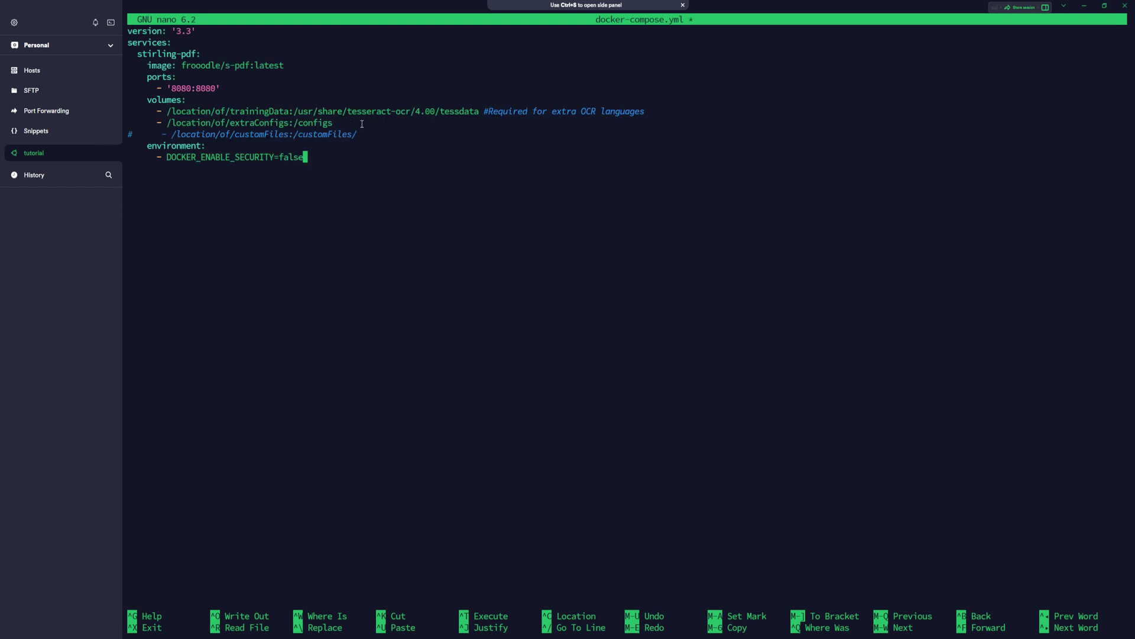
{"action": "key", "text": "Up"}
{"action": "key", "text": "Up"}
{"action": "key", "text": "Up"}
{"action": "key", "text": "Up"}
{"action": "key", "text": "Up"}
{"action": "key", "text": "Up"}
{"action": "key", "text": "Up"}
{"action": "key", "text": "Down"}
{"action": "key", "text": "Left"}
{"action": "key", "text": "Left"}
{"action": "key", "text": "Left"}
{"action": "key", "text": "Left"}
{"action": "key", "text": "Left"}
{"action": "key", "text": "Left"}
{"action": "key", "text": "BackSpace"}
{"action": "key", "text": "BackSpace"}
{"action": "key", "text": "BackSpace"}
{"action": "key", "text": "BackSpace"}
{"action": "type", "text": "6500"}
{"action": "key", "text": "Down"}
{"action": "key", "text": "Down"}
{"action": "key", "text": "Up"}
{"action": "key", "text": "Down"}
{"action": "key", "text": "Up"}
{"action": "key", "text": "Down"}
Save the compose file and copy the /root/docker/pdf path shown by pwd
{"action": "key", "text": "ctrl+o"}
{"action": "key", "text": "Return"}
{"action": "key", "text": "ctrl+x"}
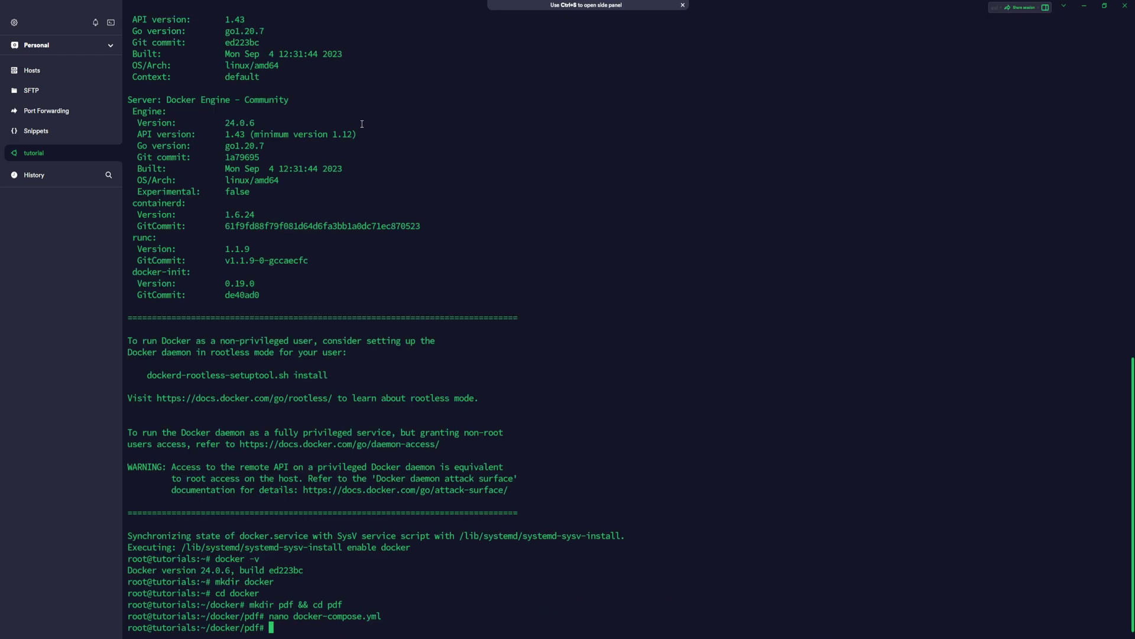
{"action": "type", "text": "pwd"}
{"action": "key", "text": "Return"}
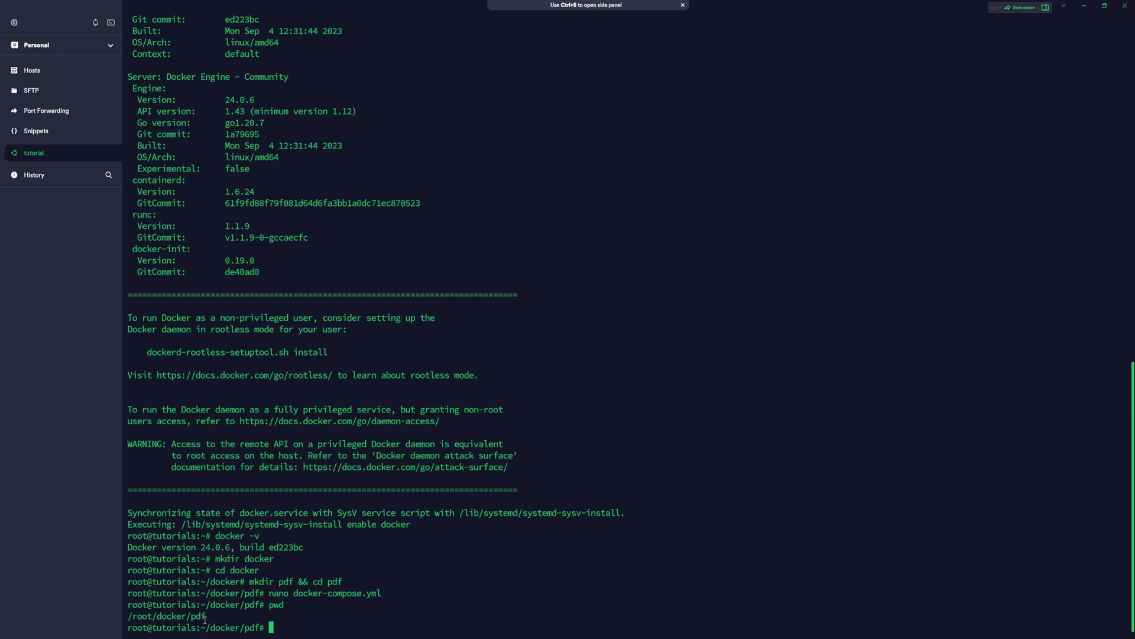
{"action": "left_click_drag", "start_coordinate": [207, 615], "coordinate": [128, 615]}
{"action": "left_click", "coordinate": [328, 615]}
Replace the tessdata and extraConfigs volume host paths with /root/docker/pdf, then save and exit
{"action": "type", "text": "nano docker-compose.yml"}
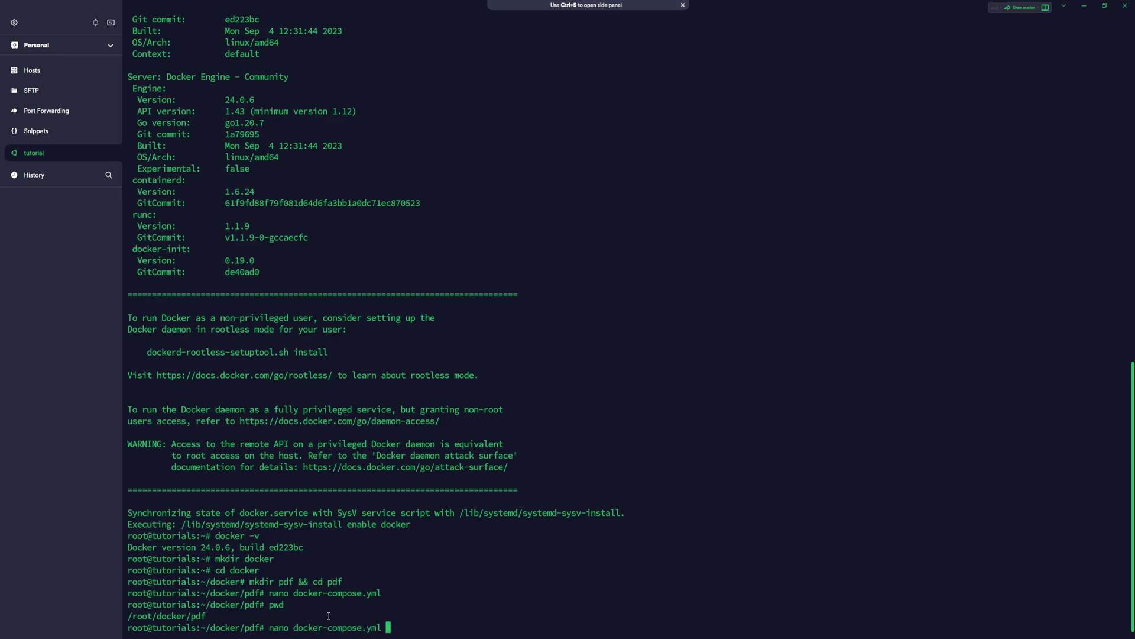
{"action": "key", "text": "Return"}
{"action": "key", "text": "Down"}
{"action": "key", "text": "Down"}
{"action": "key", "text": "Down"}
{"action": "key", "text": "Down"}
{"action": "key", "text": "Down"}
{"action": "key", "text": "Down"}
{"action": "key", "text": "Down"}
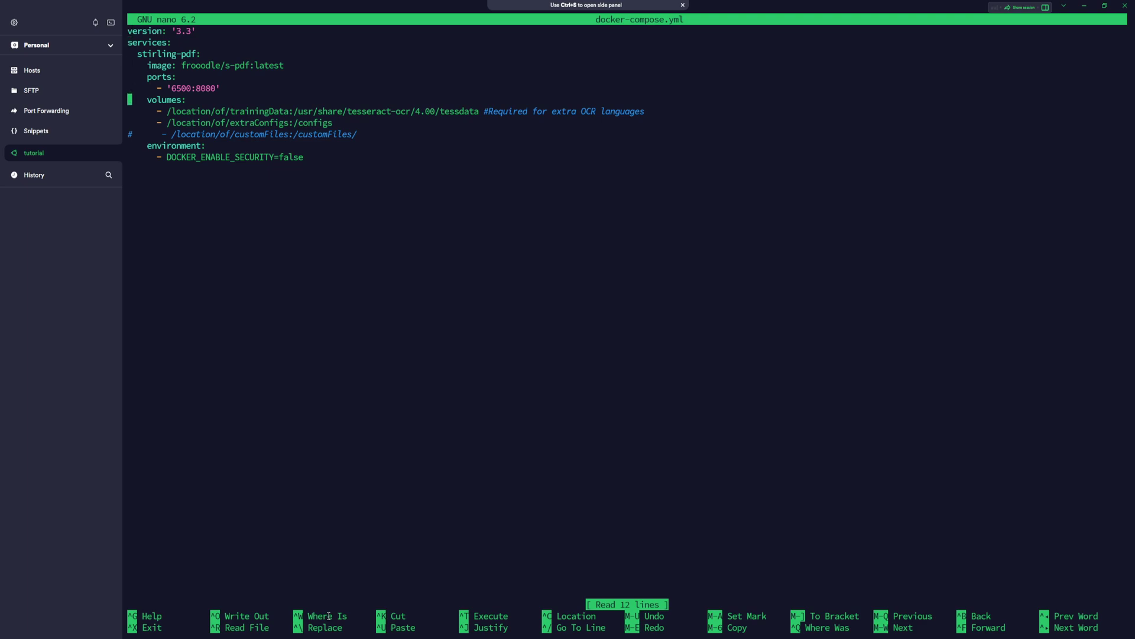
{"action": "key", "text": "Right"}
{"action": "key", "text": "Right"}
{"action": "key", "text": "Right"}
{"action": "key", "text": "Right"}
{"action": "key", "text": "Right"}
{"action": "key", "text": "Right"}
{"action": "key", "text": "Right"}
{"action": "key", "text": "Right"}
{"action": "key", "text": "Right"}
{"action": "key", "text": "Right"}
{"action": "key", "text": "Right"}
{"action": "key", "text": "Right"}
{"action": "key", "text": "Right"}
{"action": "key", "text": "Right"}
{"action": "key", "text": "Right"}
{"action": "key", "text": "Right"}
{"action": "key", "text": "Right"}
{"action": "key", "text": "Right"}
{"action": "key", "text": "Right"}
{"action": "key", "text": "Right"}
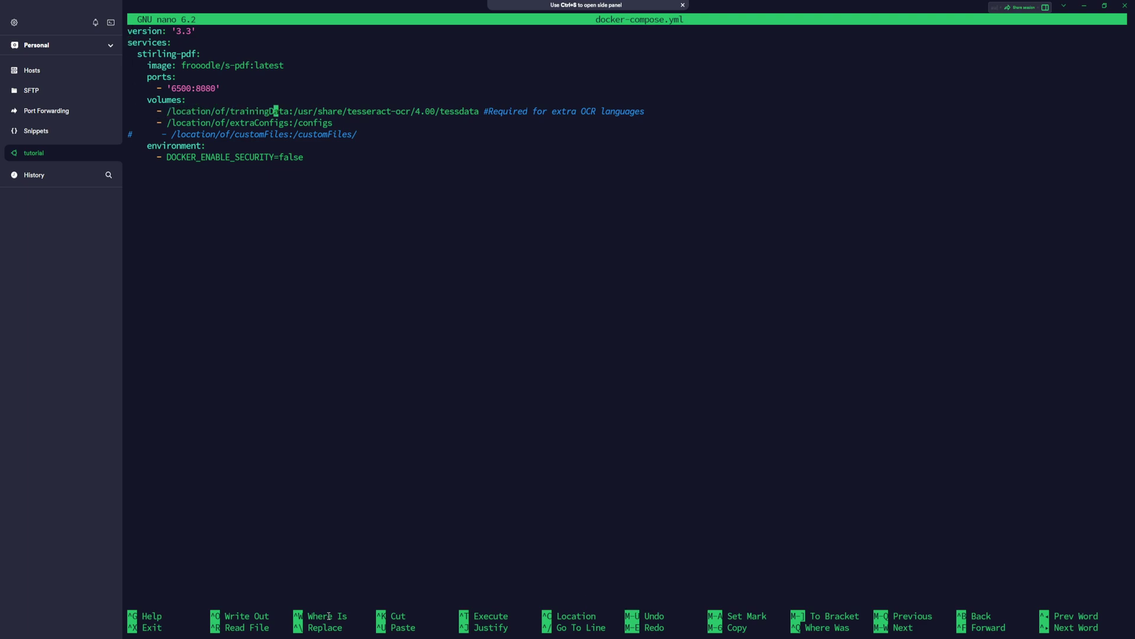
{"action": "key", "text": "Left"}
{"action": "key", "text": "Left"}
{"action": "key", "text": "Left"}
{"action": "key", "text": "BackSpace"}
{"action": "key", "text": "BackSpace"}
{"action": "key", "text": "BackSpace"}
{"action": "key", "text": "BackSpace"}
{"action": "key", "text": "BackSpace"}
{"action": "key", "text": "BackSpace"}
{"action": "key", "text": "BackSpace"}
{"action": "key", "text": "BackSpace"}
{"action": "key", "text": "BackSpace"}
{"action": "key", "text": "BackSpace"}
{"action": "key", "text": "BackSpace"}
{"action": "key", "text": "BackSpace"}
{"action": "key", "text": "BackSpace"}
{"action": "key", "text": "BackSpace"}
{"action": "key", "text": "BackSpace"}
{"action": "key", "text": "BackSpace"}
{"action": "key", "text": "BackSpace"}
{"action": "key", "text": "BackSpace"}
{"action": "key", "text": "BackSpace"}
{"action": "key", "text": "BackSpace"}
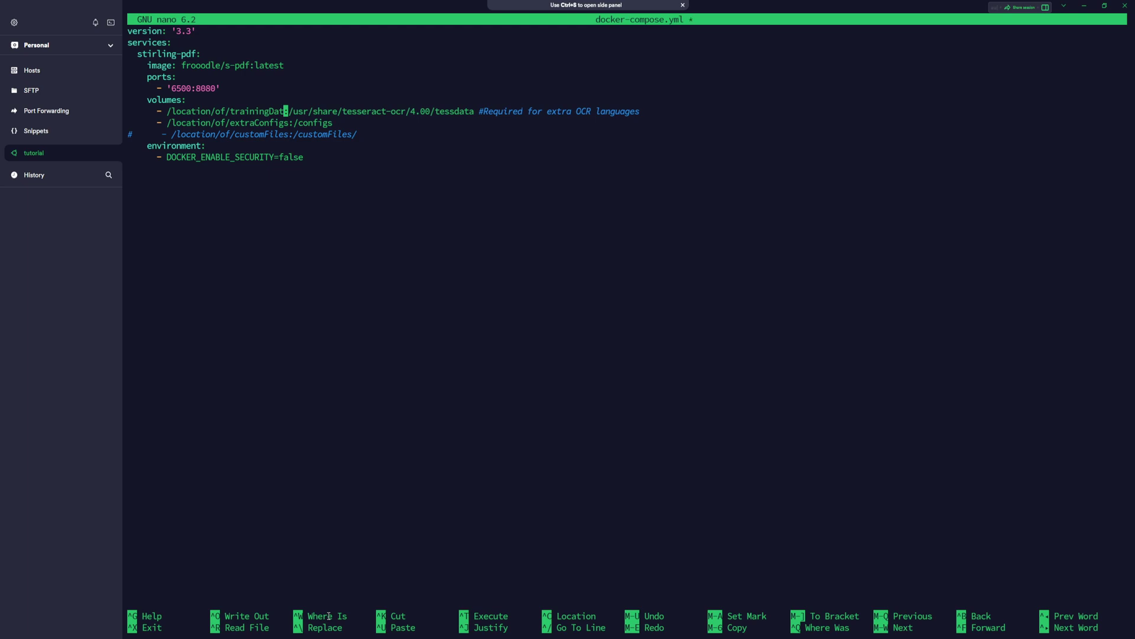
{"action": "key", "text": "BackSpace"}
{"action": "key", "text": "BackSpace"}
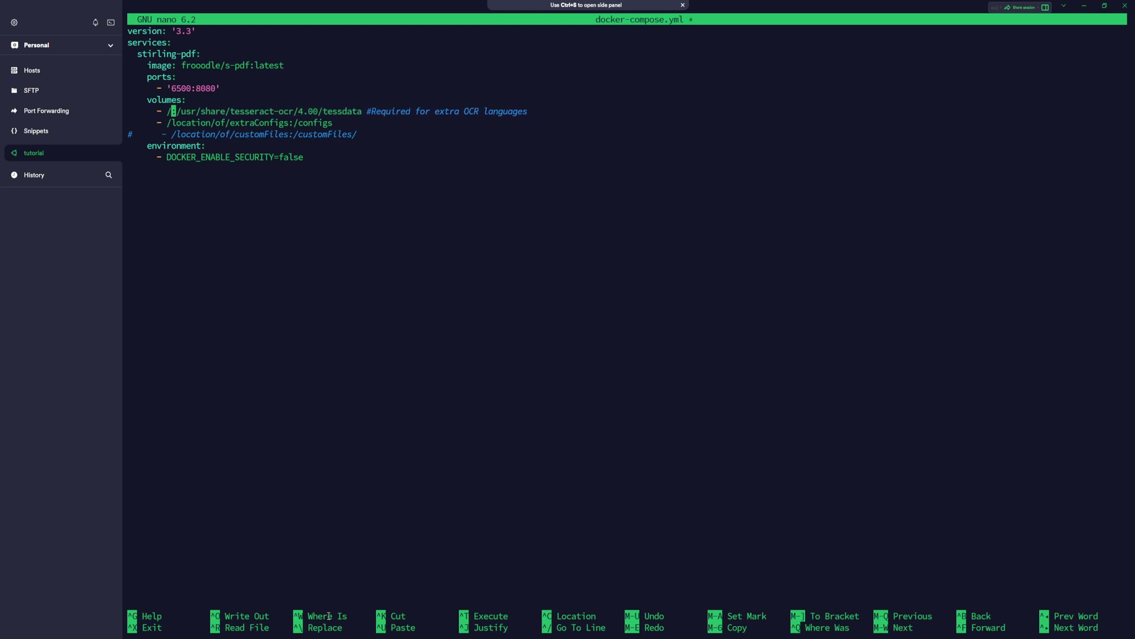
{"action": "key", "text": "ctrl+shift+v"}
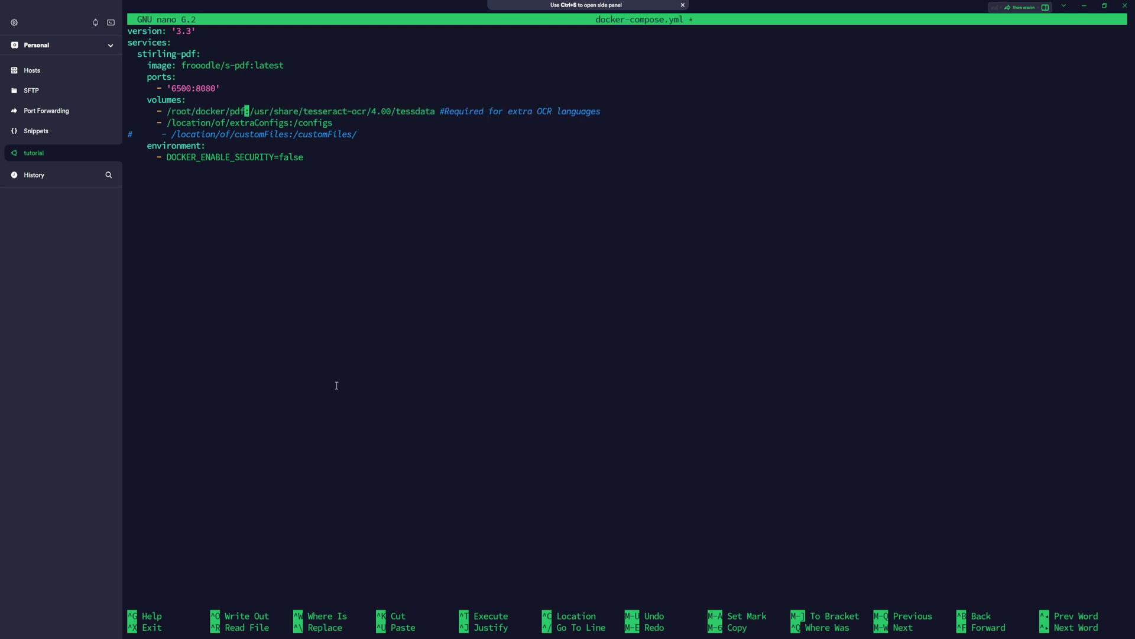
{"action": "key", "text": "Down"}
{"action": "key", "text": "Right"}
{"action": "key", "text": "Right"}
{"action": "key", "text": "Right"}
{"action": "key", "text": "Right"}
{"action": "key", "text": "Right"}
{"action": "key", "text": "Right"}
{"action": "key", "text": "Right"}
{"action": "key", "text": "Right"}
{"action": "key", "text": "Right"}
{"action": "key", "text": "BackSpace"}
{"action": "key", "text": "BackSpace"}
{"action": "key", "text": "BackSpace"}
{"action": "key", "text": "BackSpace"}
{"action": "key", "text": "BackSpace"}
{"action": "key", "text": "BackSpace"}
{"action": "key", "text": "BackSpace"}
{"action": "key", "text": "BackSpace"}
{"action": "key", "text": "BackSpace"}
{"action": "key", "text": "BackSpace"}
{"action": "key", "text": "BackSpace"}
{"action": "key", "text": "BackSpace"}
{"action": "key", "text": "BackSpace"}
{"action": "key", "text": "BackSpace"}
{"action": "key", "text": "BackSpace"}
{"action": "key", "text": "BackSpace"}
{"action": "key", "text": "BackSpace"}
{"action": "key", "text": "BackSpace"}
{"action": "key", "text": "BackSpace"}
{"action": "key", "text": "BackSpace"}
{"action": "key", "text": "BackSpace"}
{"action": "key", "text": "BackSpace"}
{"action": "key", "text": "BackSpace"}
{"action": "key", "text": "BackSpace"}
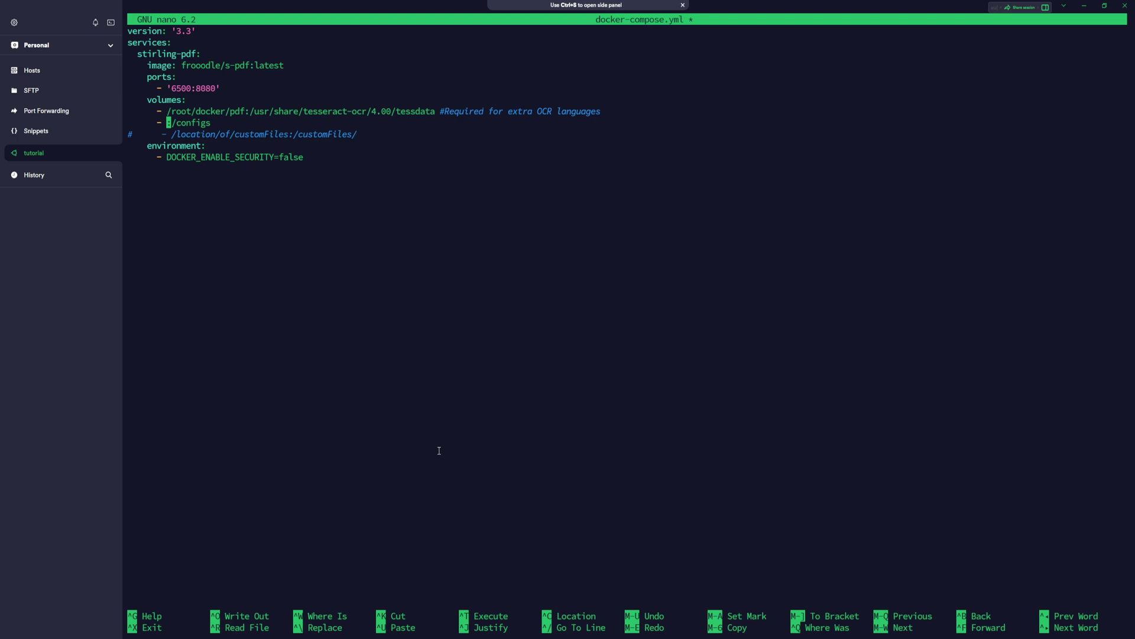
{"action": "key", "text": "ctrl+shift+v"}
{"action": "key", "text": "ctrl+o"}
{"action": "key", "text": "Return"}
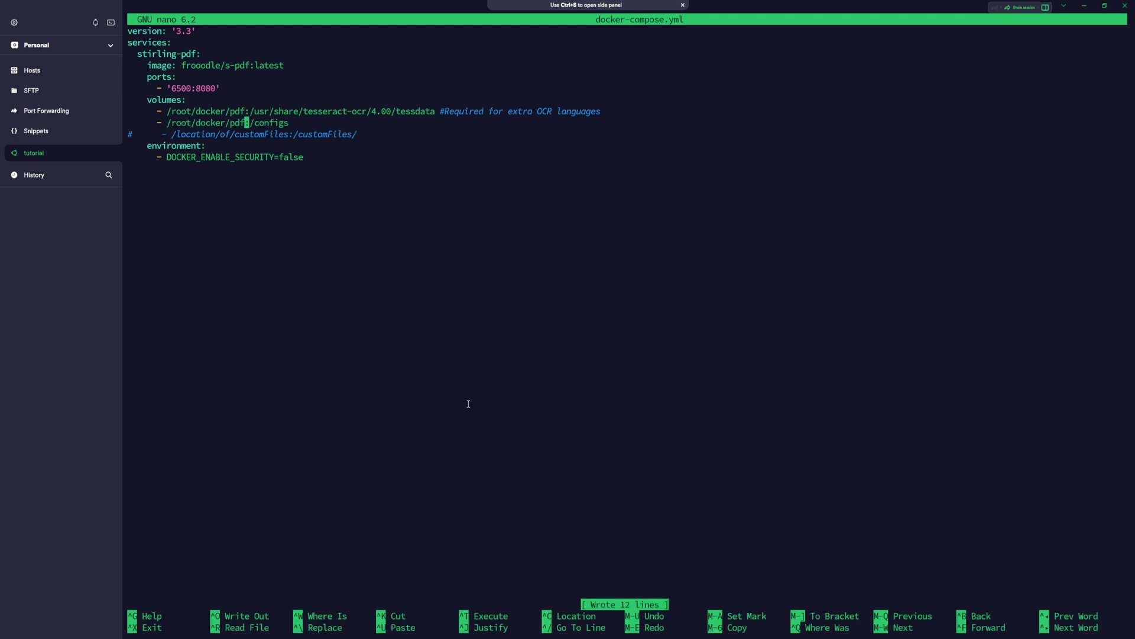
{"action": "key", "text": "ctrl+x"}
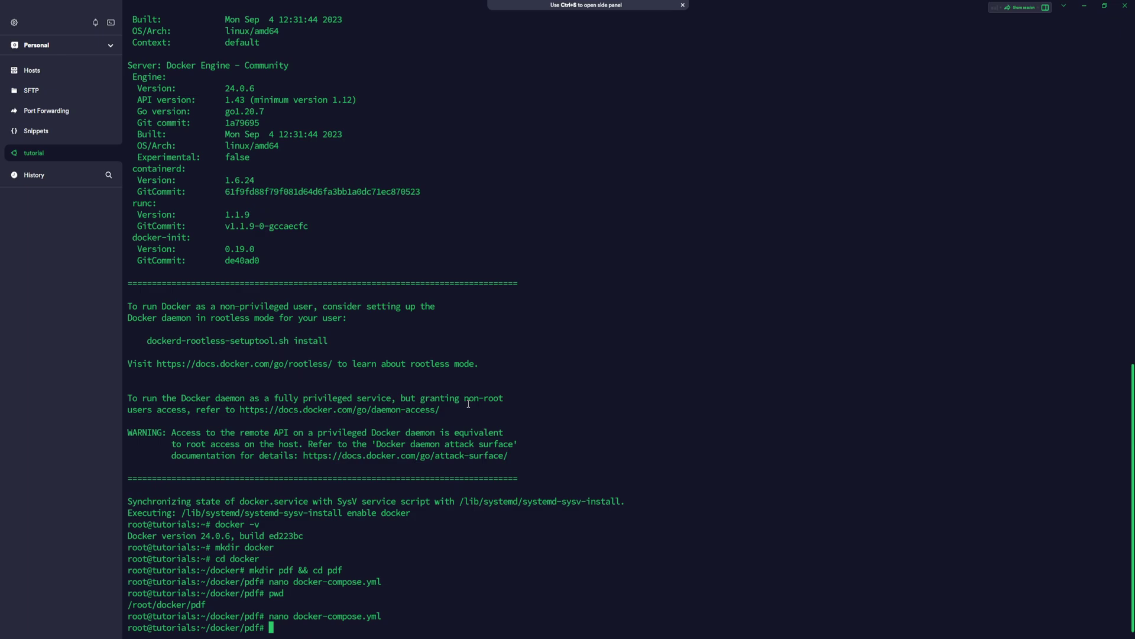
Start the stirling-pdf container with docker compose up -d and confirm it runs on 6500->8080 via docker ps
{"action": "type", "text": "docker compose up -d"}
{"action": "key", "text": "Return"}
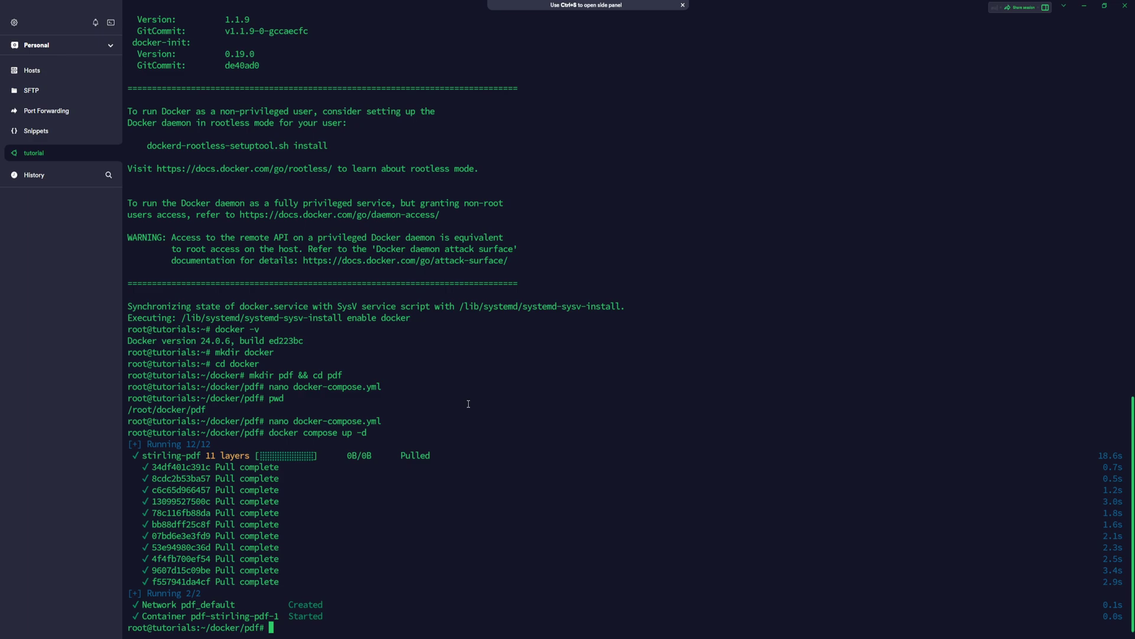
{"action": "type", "text": "docker ps"}
{"action": "key", "text": "Return"}
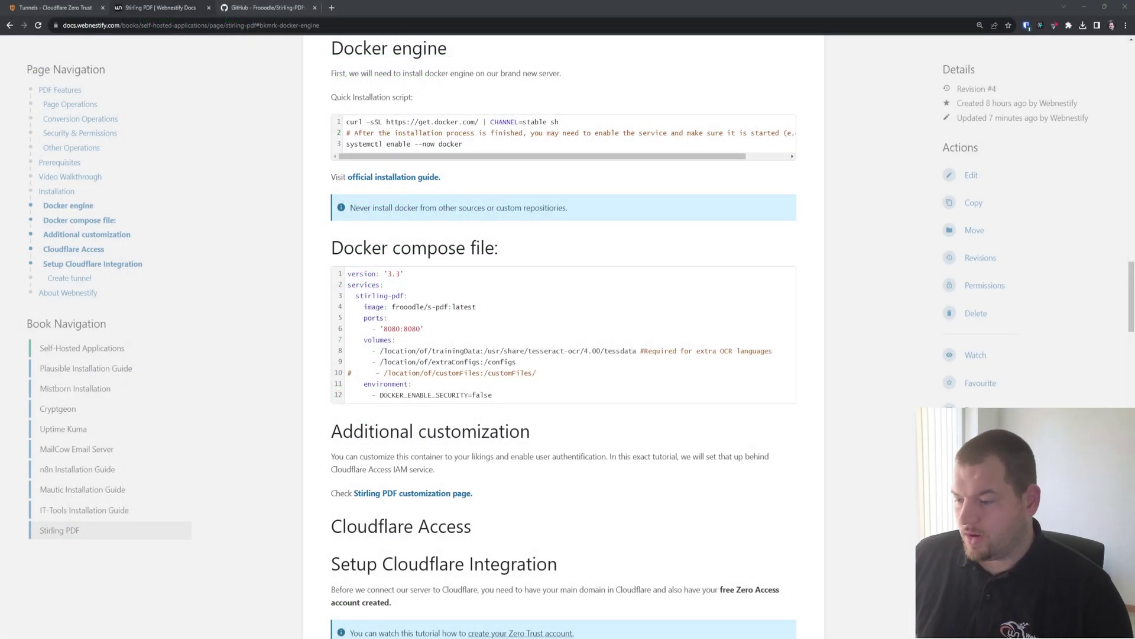
{"action": "key", "text": "alt+Tab"}
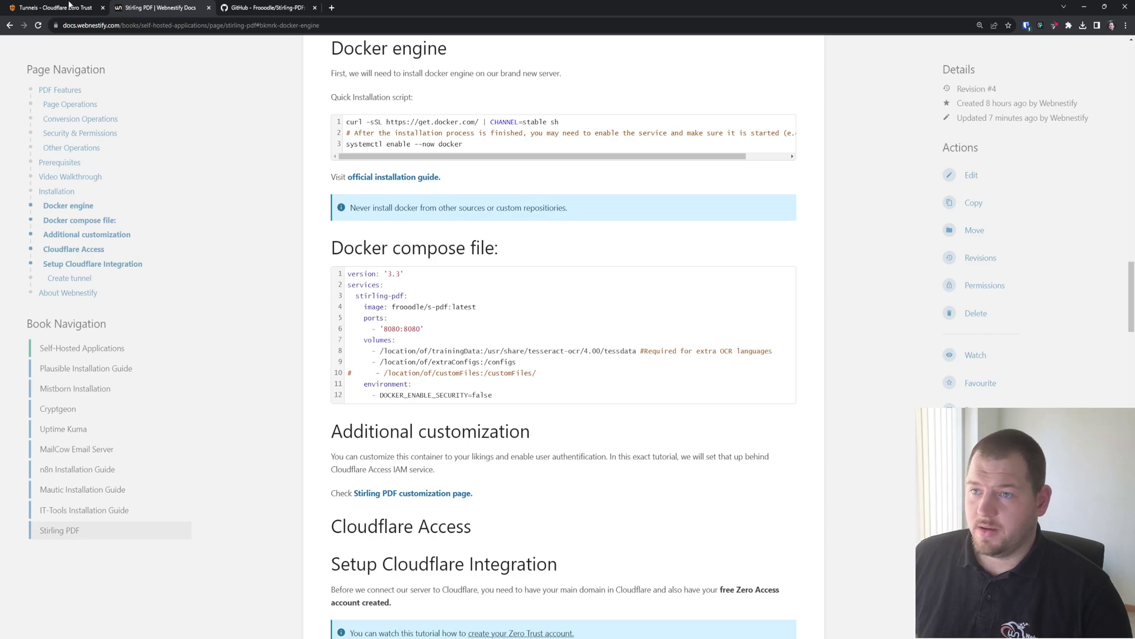
Open pdf.webnestify.cloud in the browser and zoom the Stirling PDF home page to about 125%
{"action": "left_click", "coordinate": [270, 9]}
{"action": "left_click", "coordinate": [241, 26]}
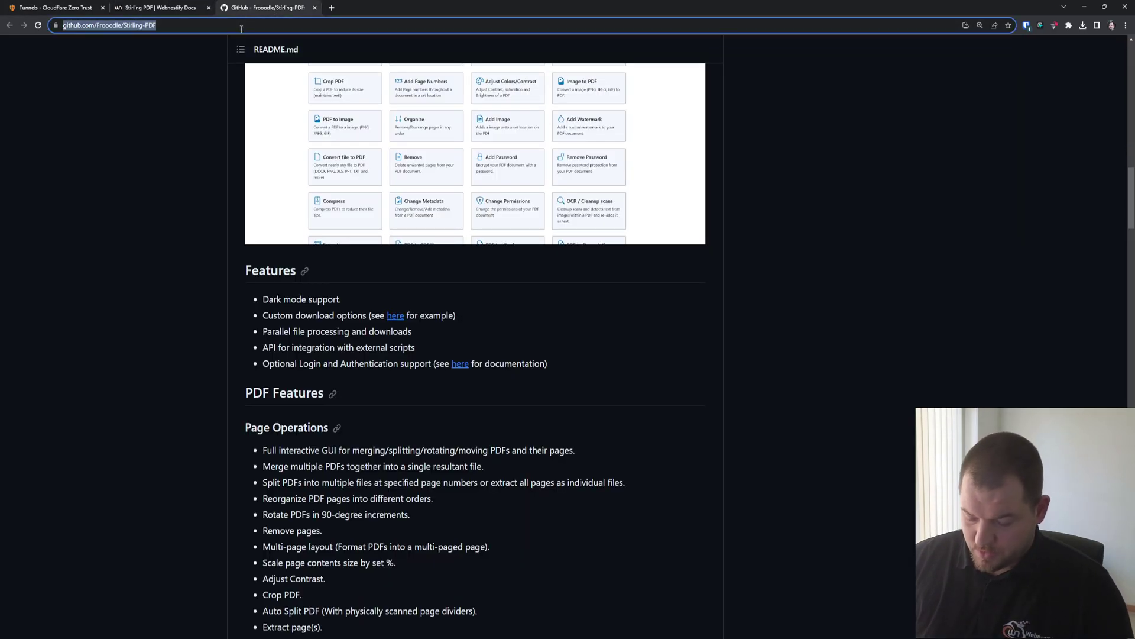
{"action": "type", "text": "pdf.webnestif"}
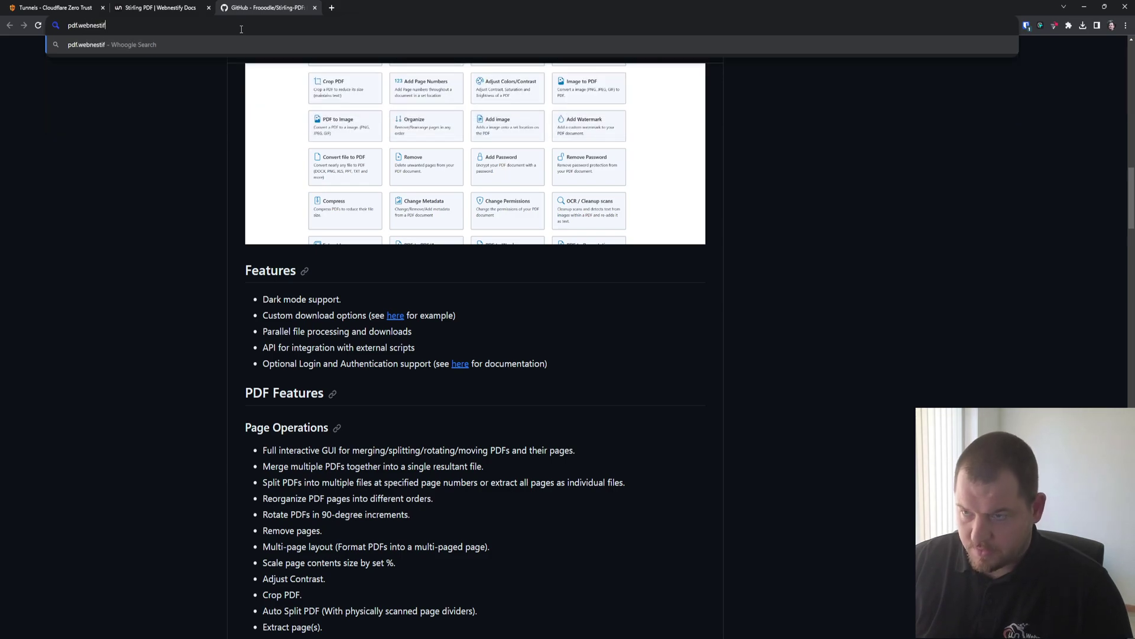
{"action": "type", "text": "y.cloud"}
{"action": "key", "text": "Return"}
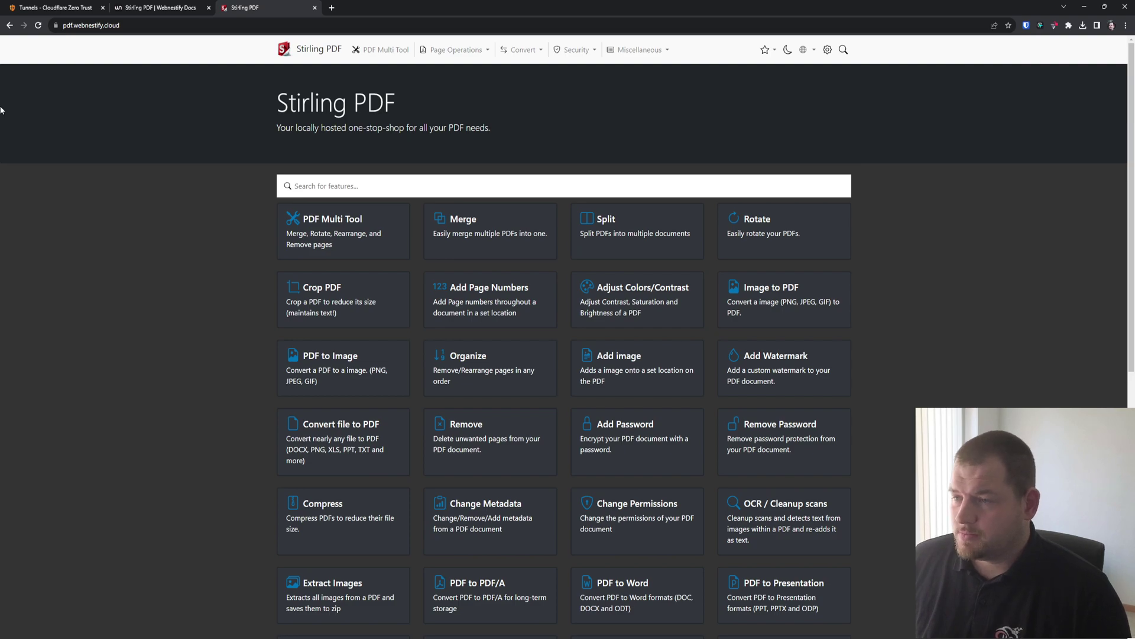
{"action": "key", "text": "ctrl+plus"}
{"action": "key", "text": "ctrl+plus"}
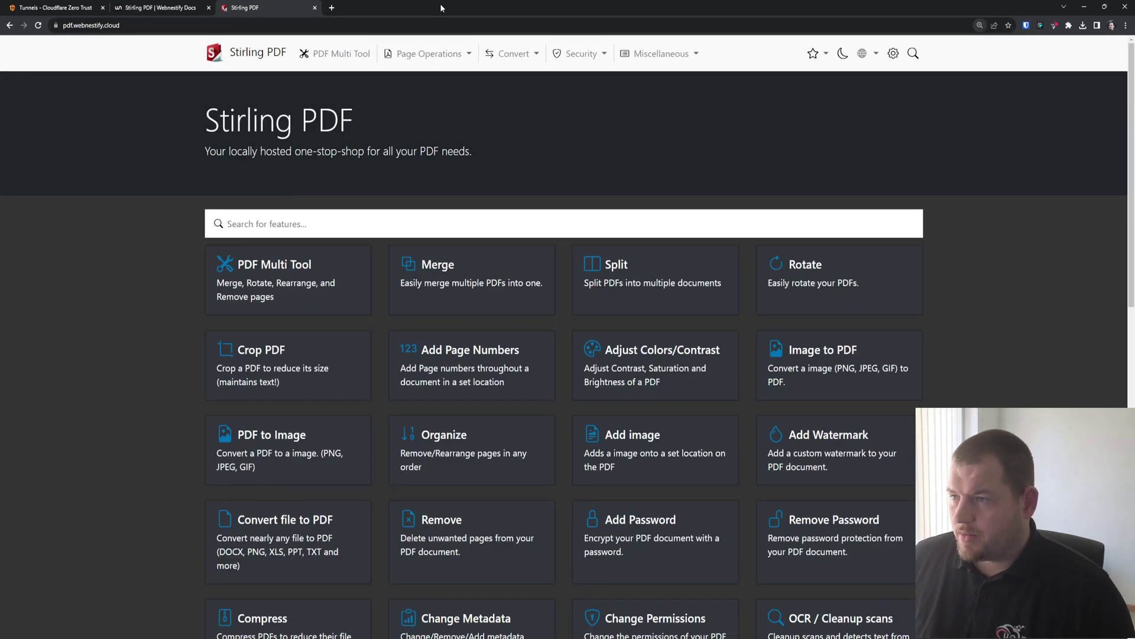
Browse the Stirling PDF operations menu's conversion tools, then dismiss the list
{"action": "left_click", "coordinate": [468, 55]}
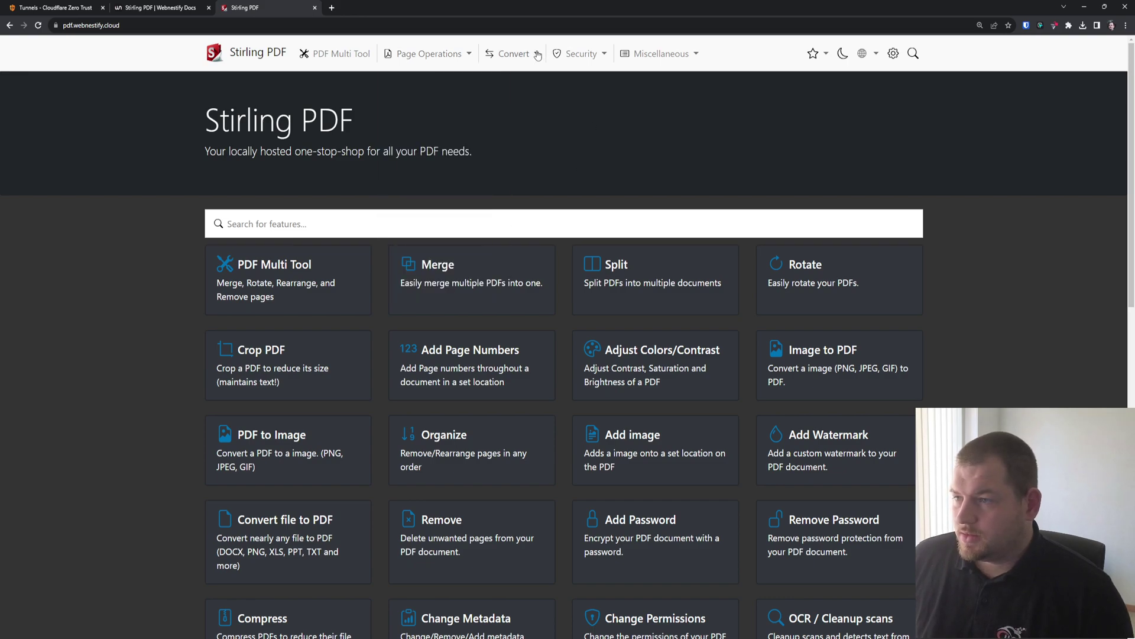
{"action": "mouse_move", "coordinate": [534, 55]}
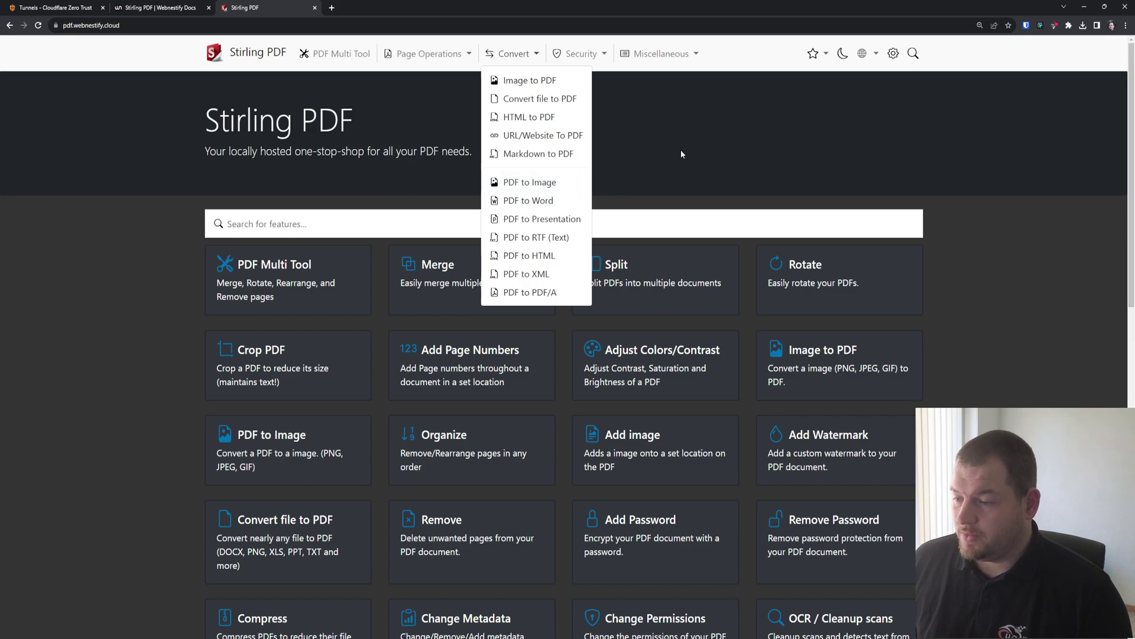
{"action": "left_click", "coordinate": [700, 156]}
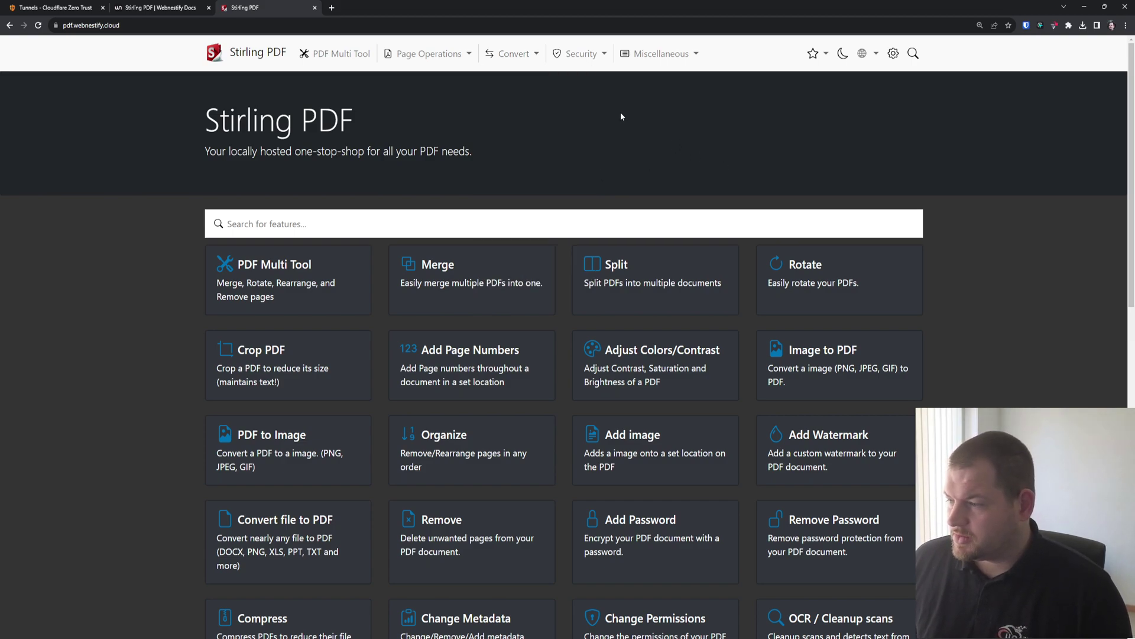
Open the Image to PDF tool and load Depositphotos_433155770_XL.jpg
{"action": "left_click", "coordinate": [848, 353]}
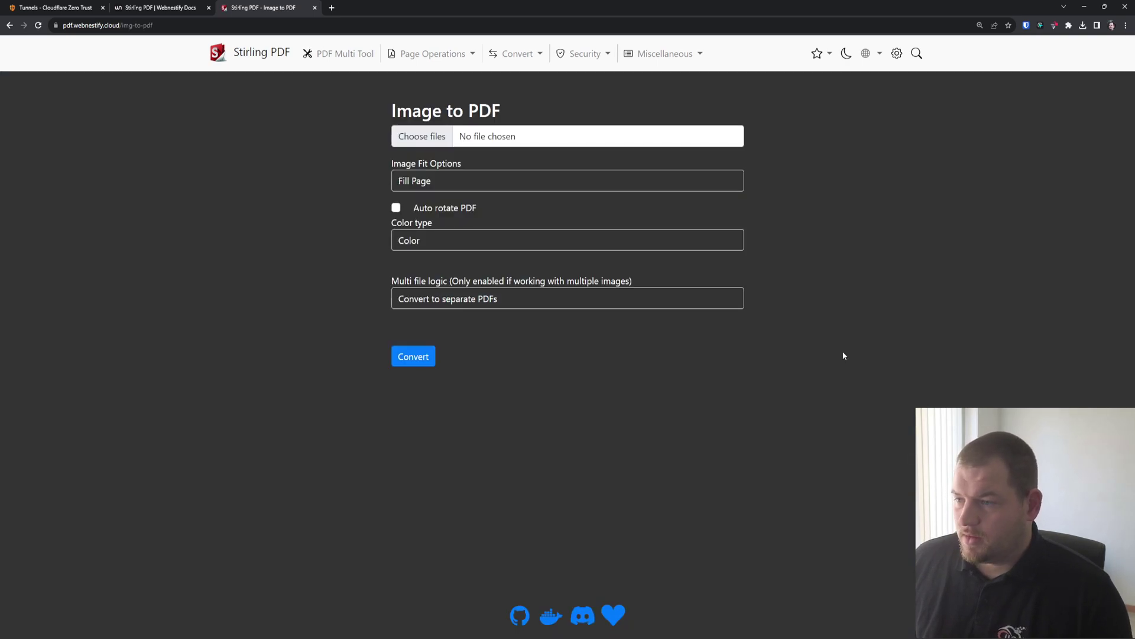
{"action": "left_click", "coordinate": [424, 138]}
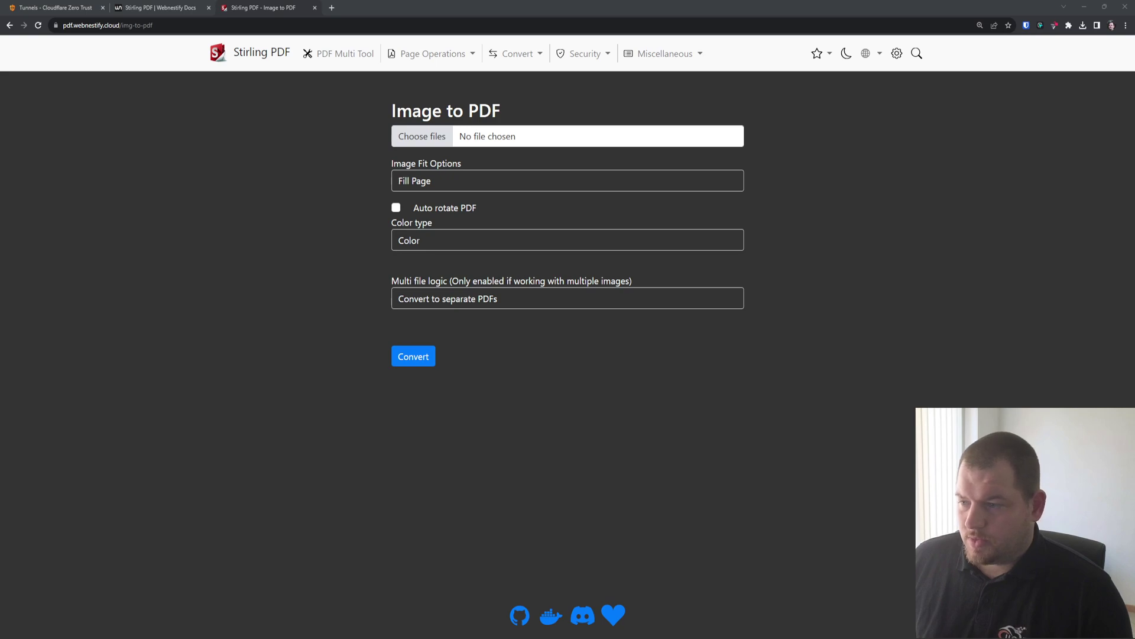
{"action": "double_click", "coordinate": [697, 258]}
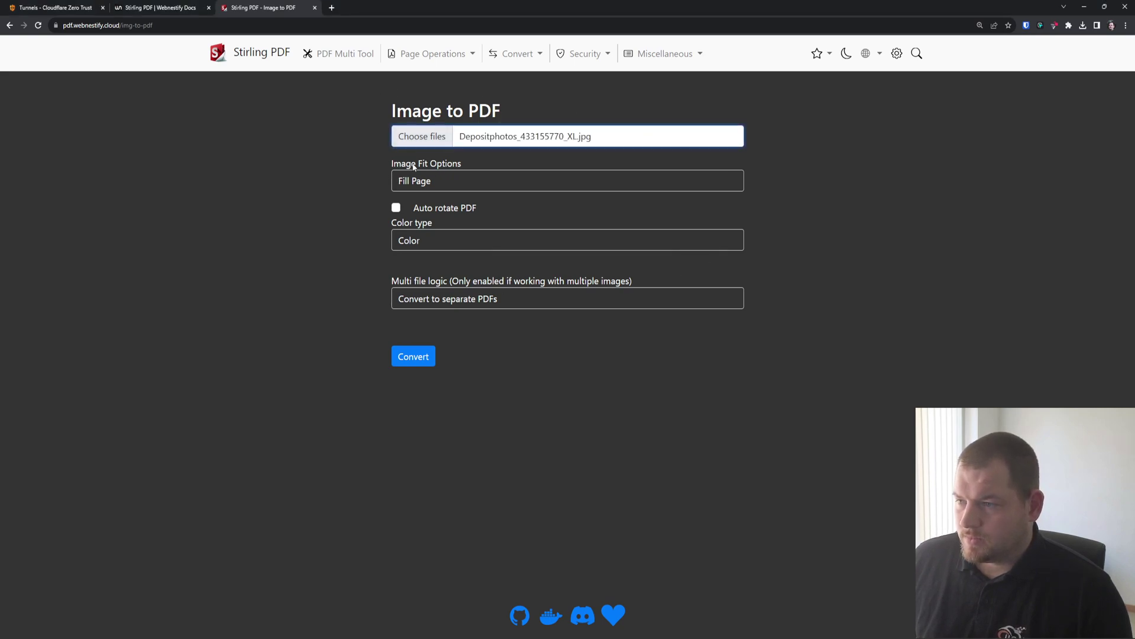
Keep Fill Page, colour and separate-PDF options, convert to PDF, view it, and return home
{"action": "left_click", "coordinate": [457, 186]}
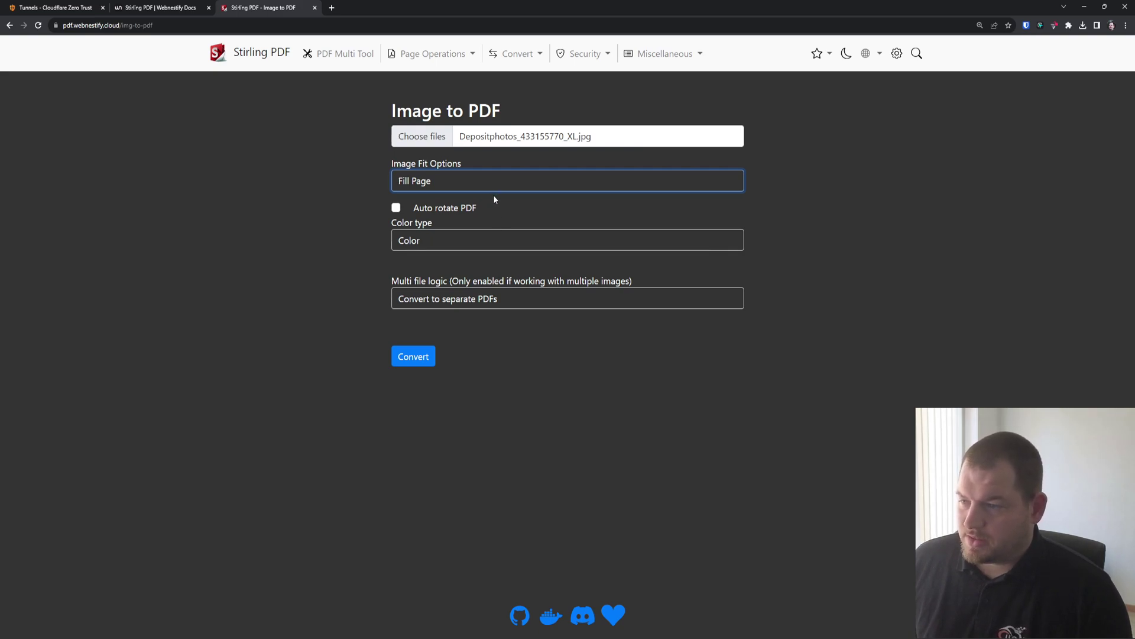
{"action": "left_click", "coordinate": [476, 237]}
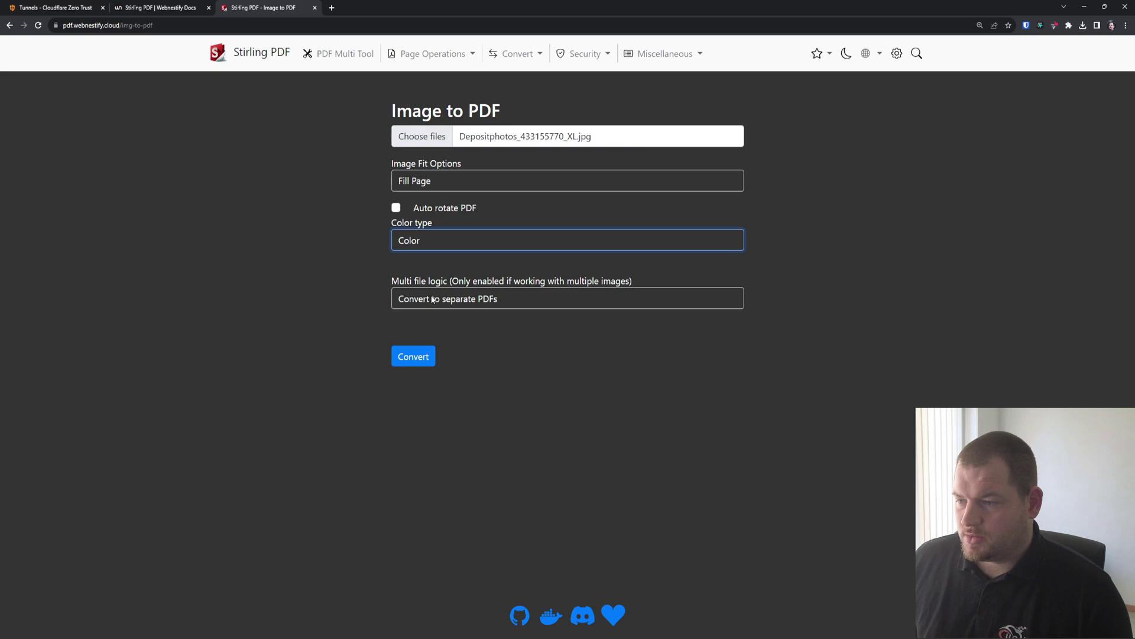
{"action": "left_click", "coordinate": [464, 294]}
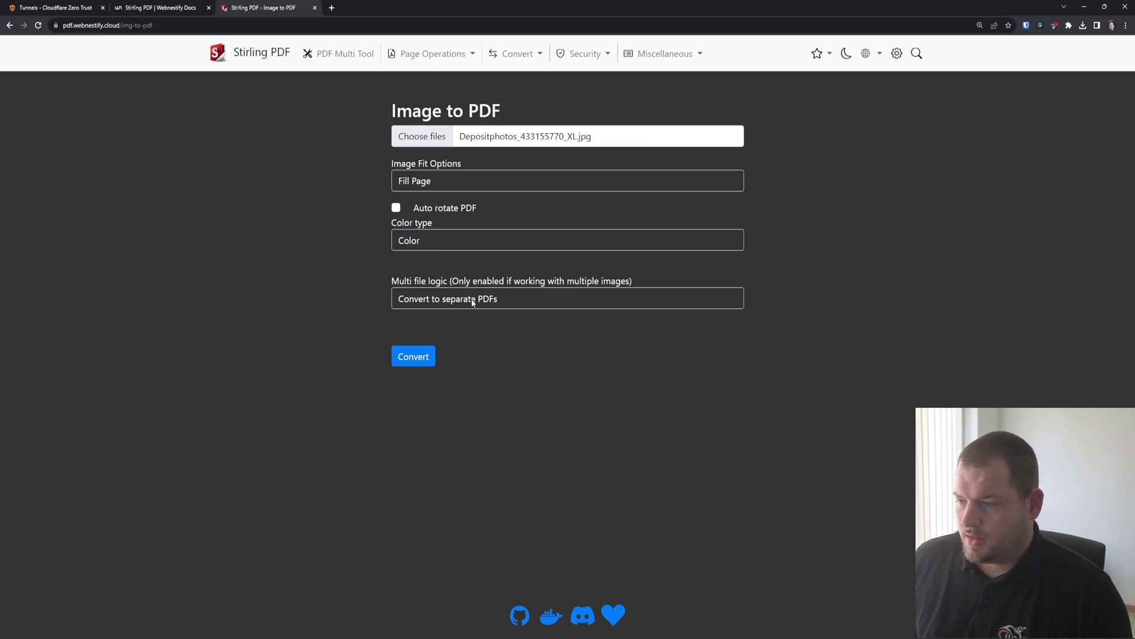
{"action": "left_click", "coordinate": [414, 357]}
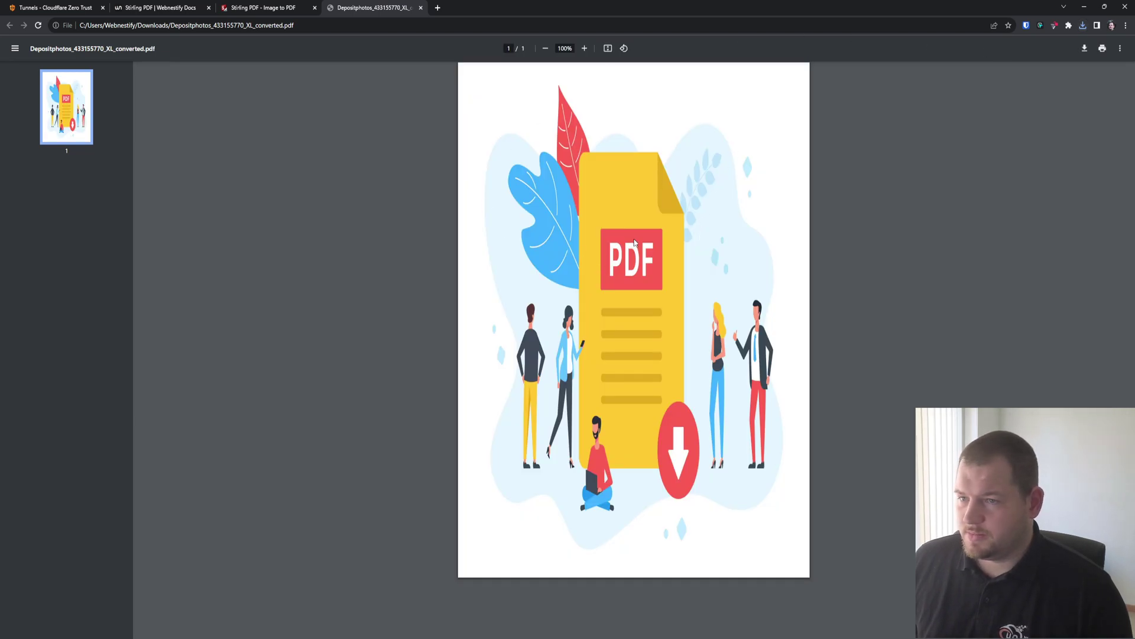
{"action": "left_click", "coordinate": [420, 7]}
{"action": "left_click", "coordinate": [261, 52]}
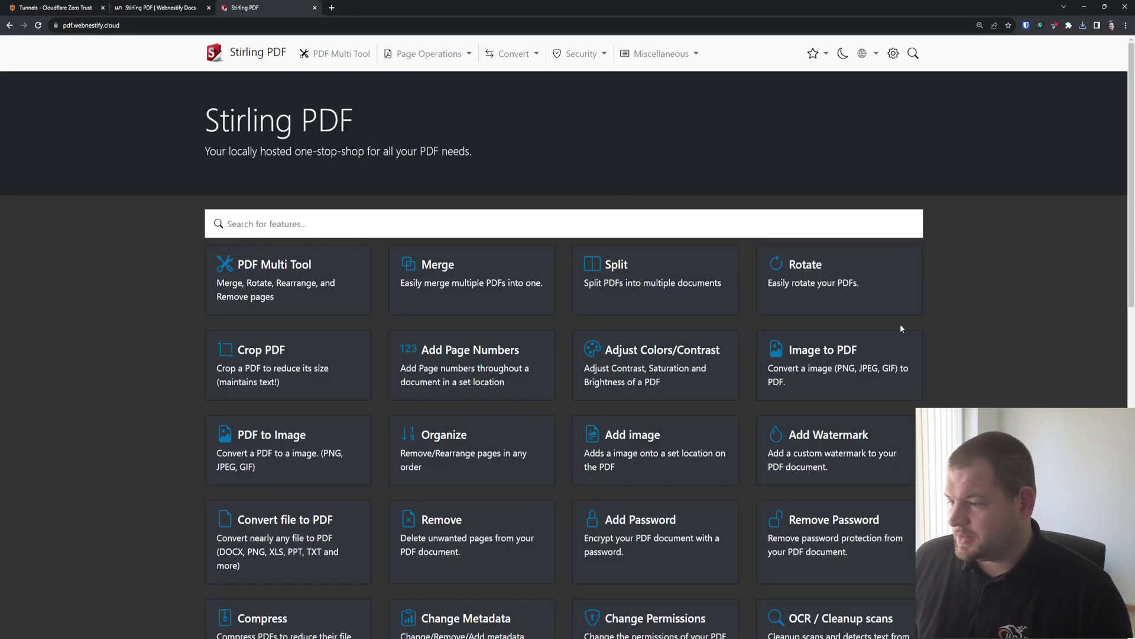
Open Add Watermark with the converted PDF as its input file
{"action": "scroll", "coordinate": [901, 328], "scroll_direction": "down", "scroll_amount": 2}
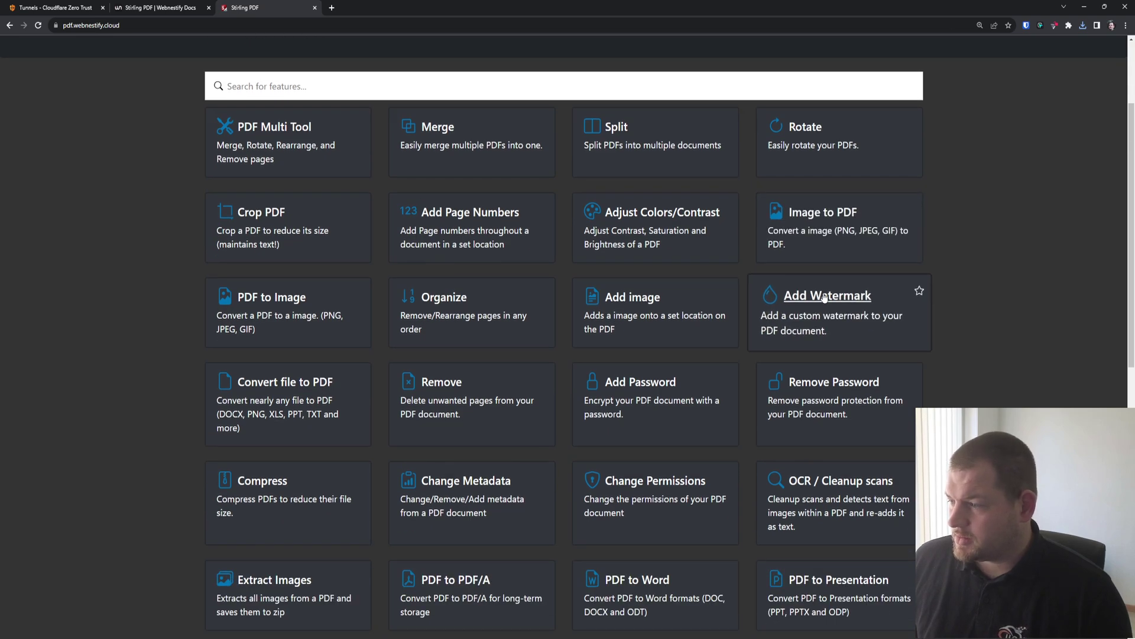
{"action": "left_click", "coordinate": [825, 297]}
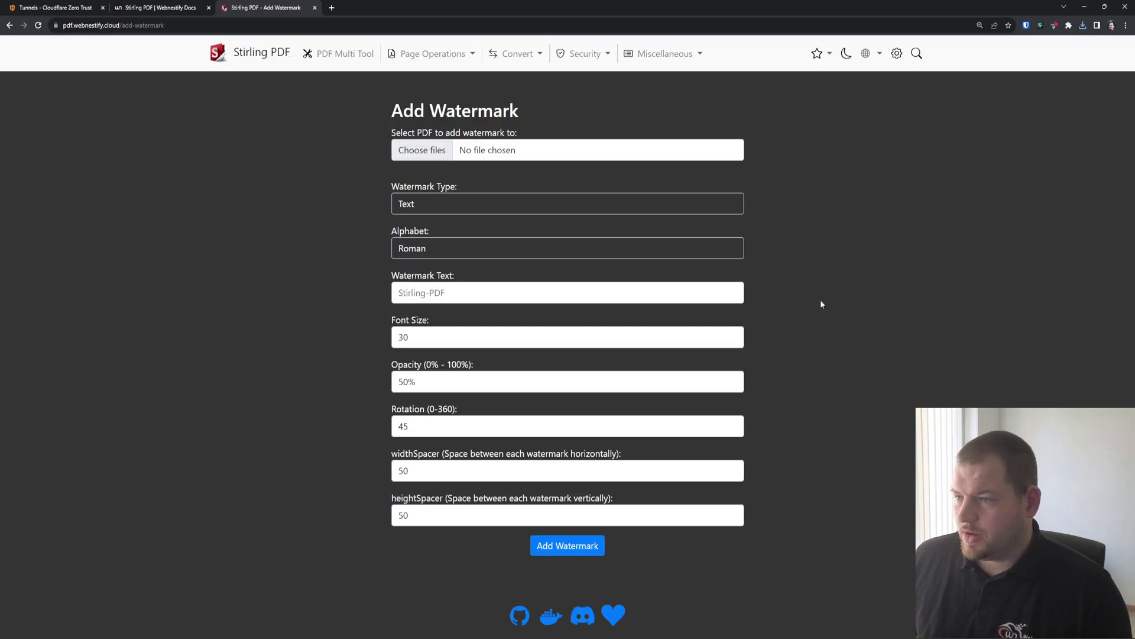
{"action": "left_click", "coordinate": [427, 152]}
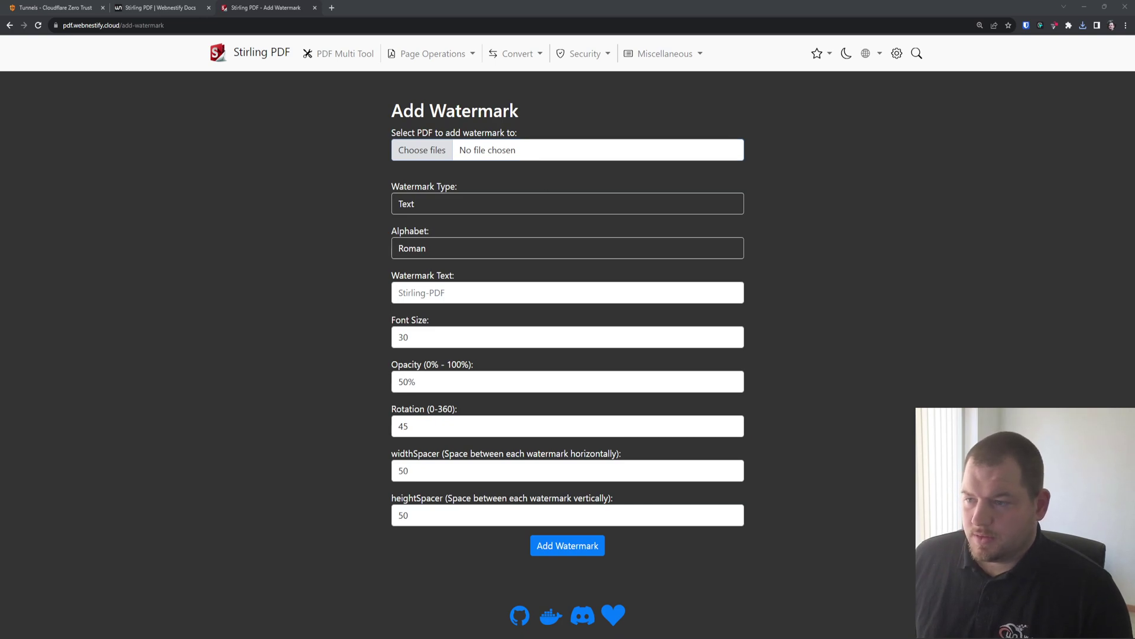
{"action": "key", "text": "Return"}
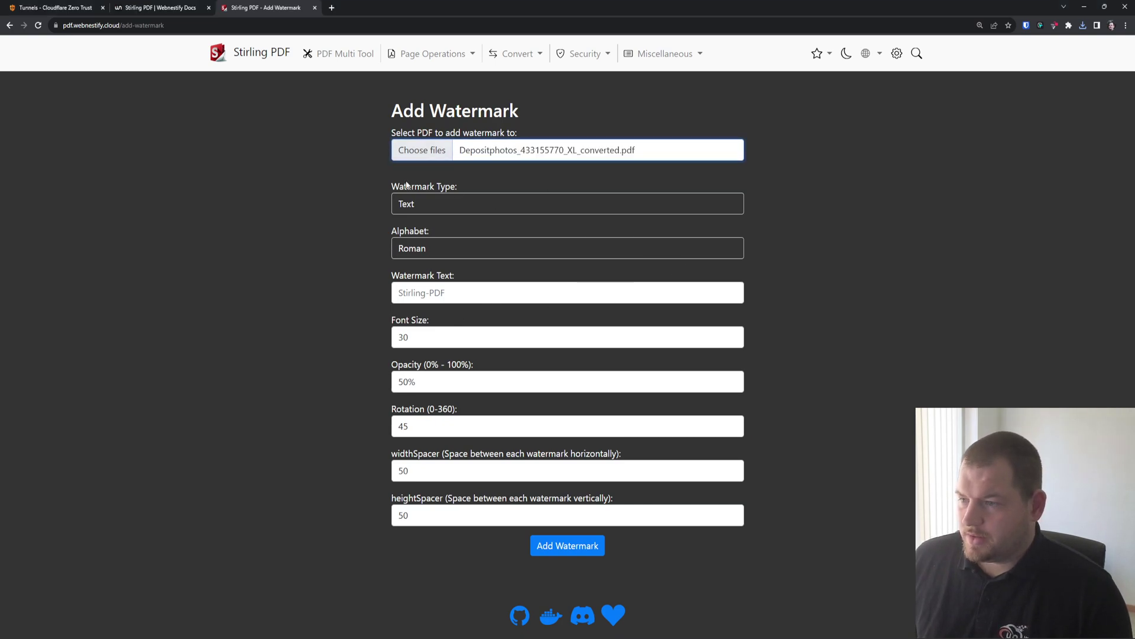
Apply an 'Awesome PDF' text watermark, view the downloaded watermarked PDF, and return to the form
{"action": "left_click", "coordinate": [473, 205]}
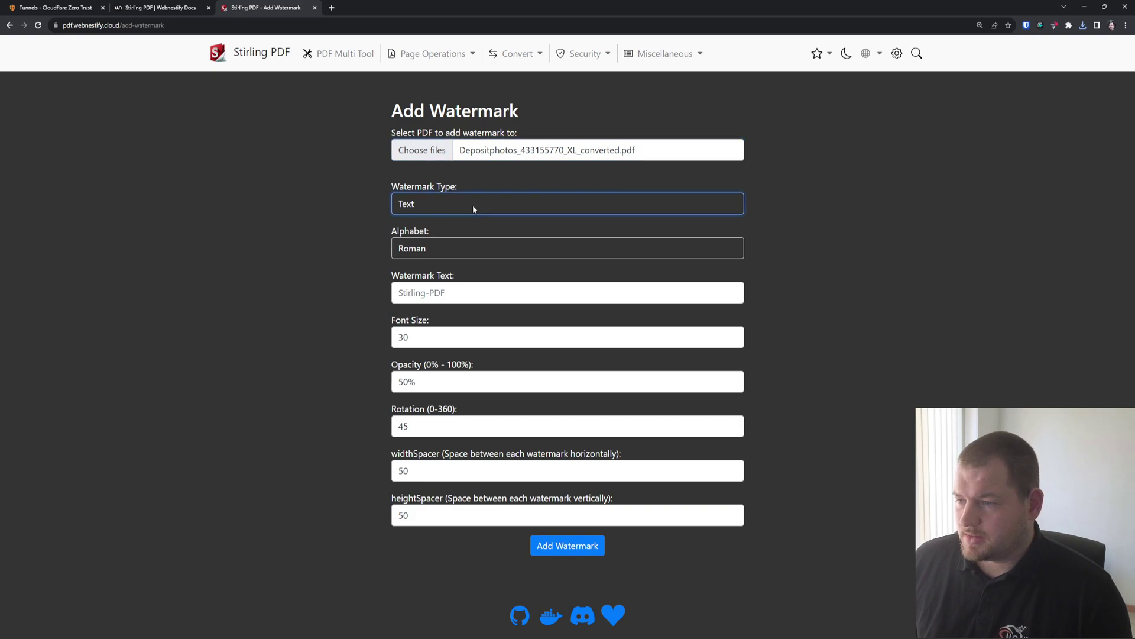
{"action": "left_click", "coordinate": [424, 247]}
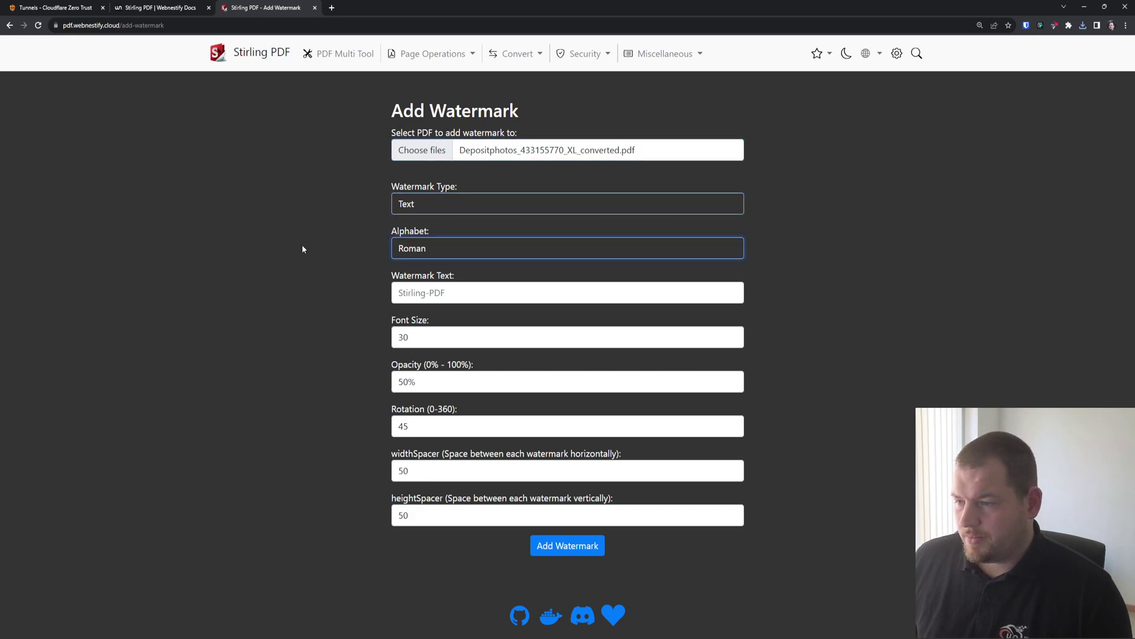
{"action": "left_click", "coordinate": [439, 292]}
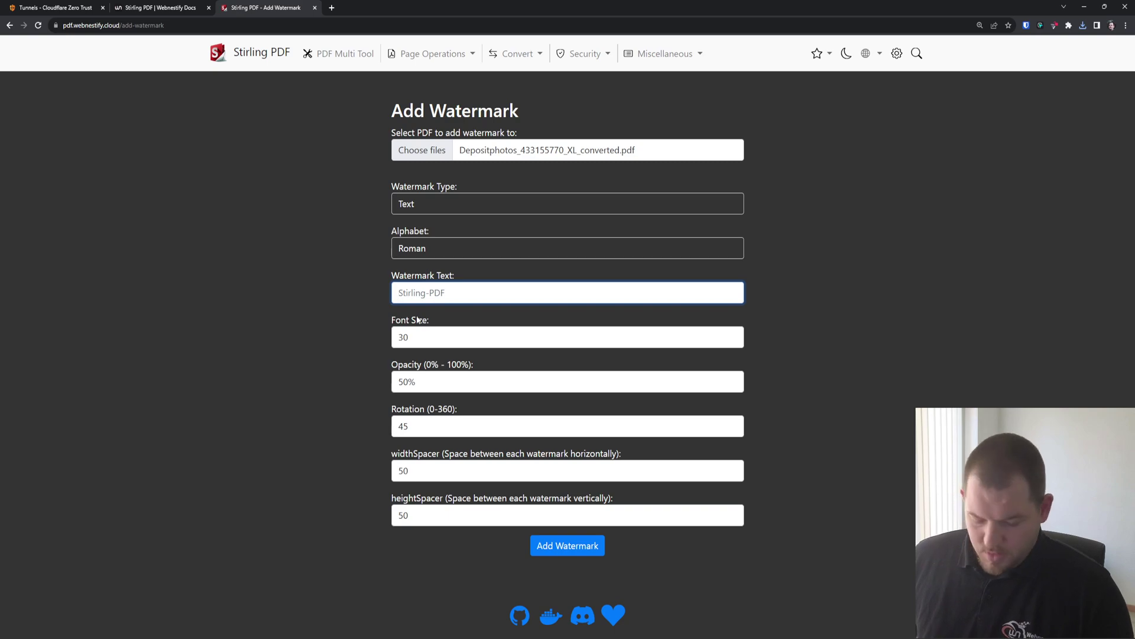
{"action": "type", "text": "Awesome PDF"}
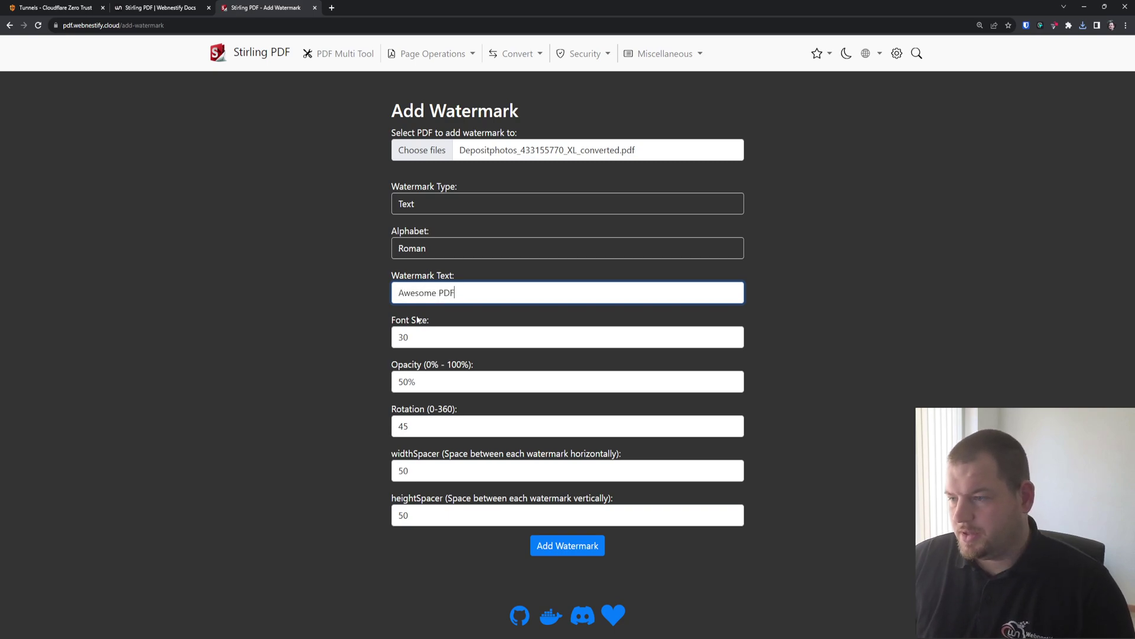
{"action": "left_click", "coordinate": [579, 552]}
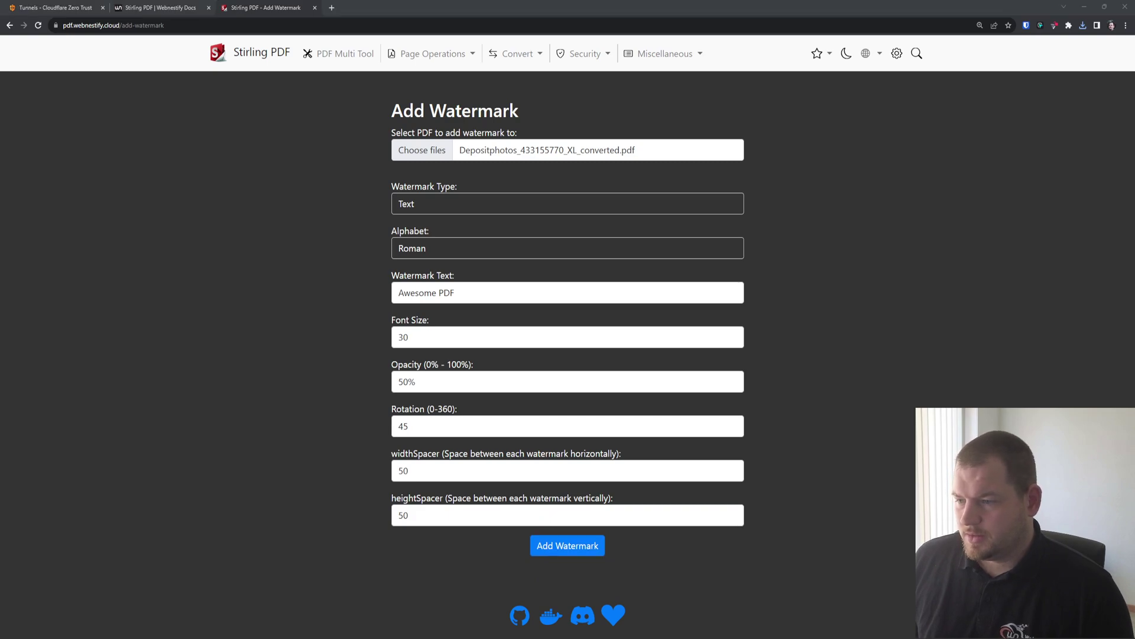
{"action": "left_click", "coordinate": [1037, 72]}
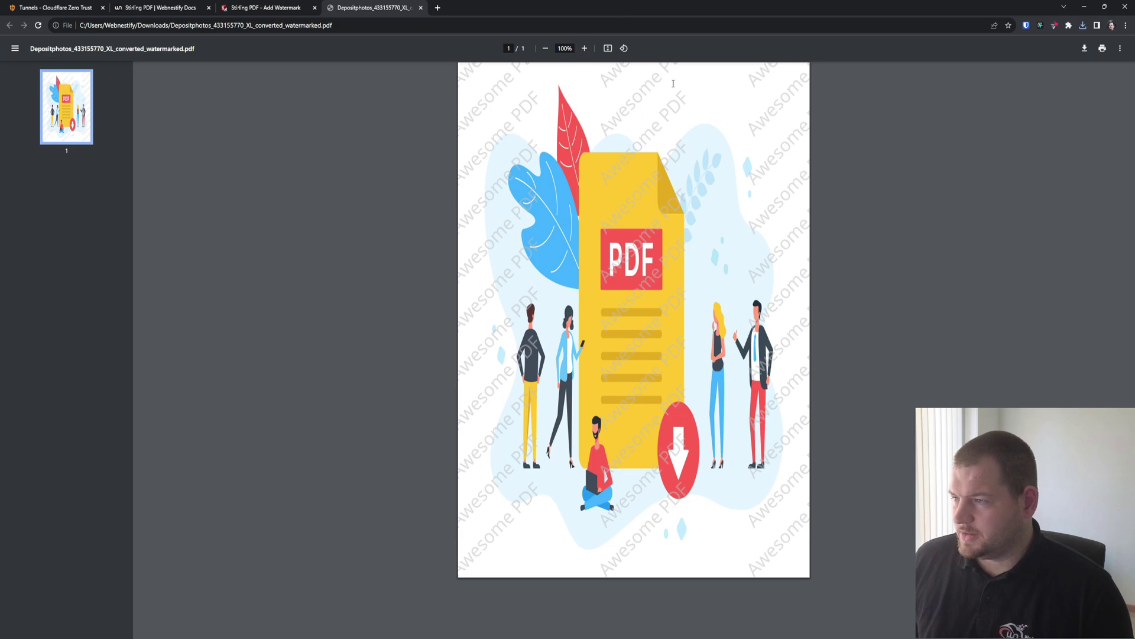
{"action": "left_click", "coordinate": [257, 5]}
Leave the watermark form for the tools home page and scroll down the tool grid
{"action": "left_click", "coordinate": [565, 546]}
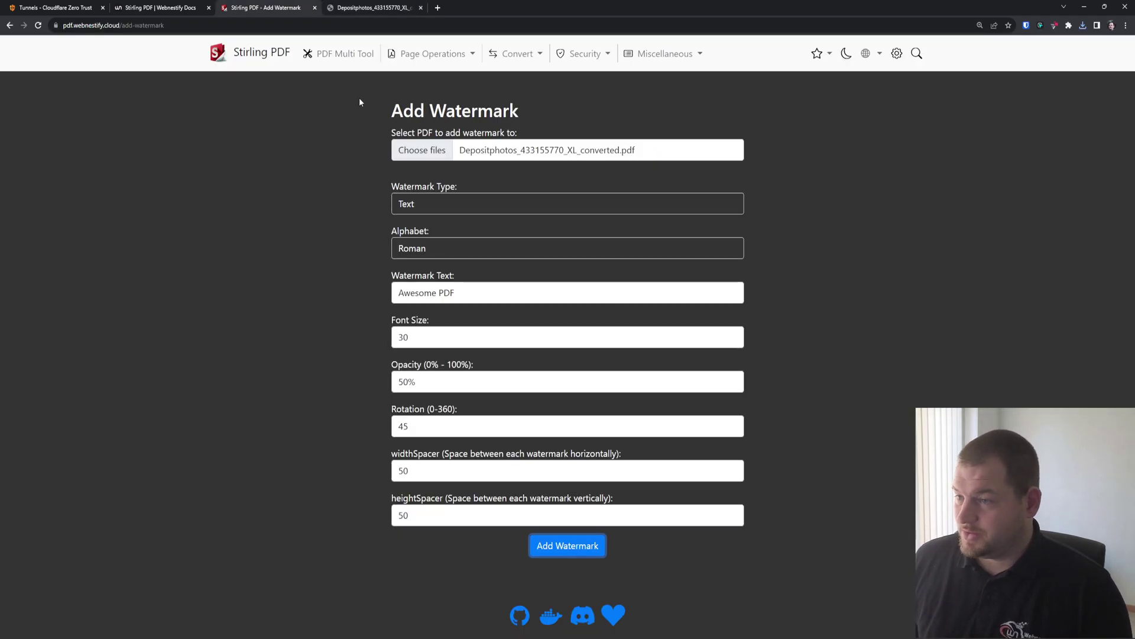
{"action": "left_click", "coordinate": [284, 60]}
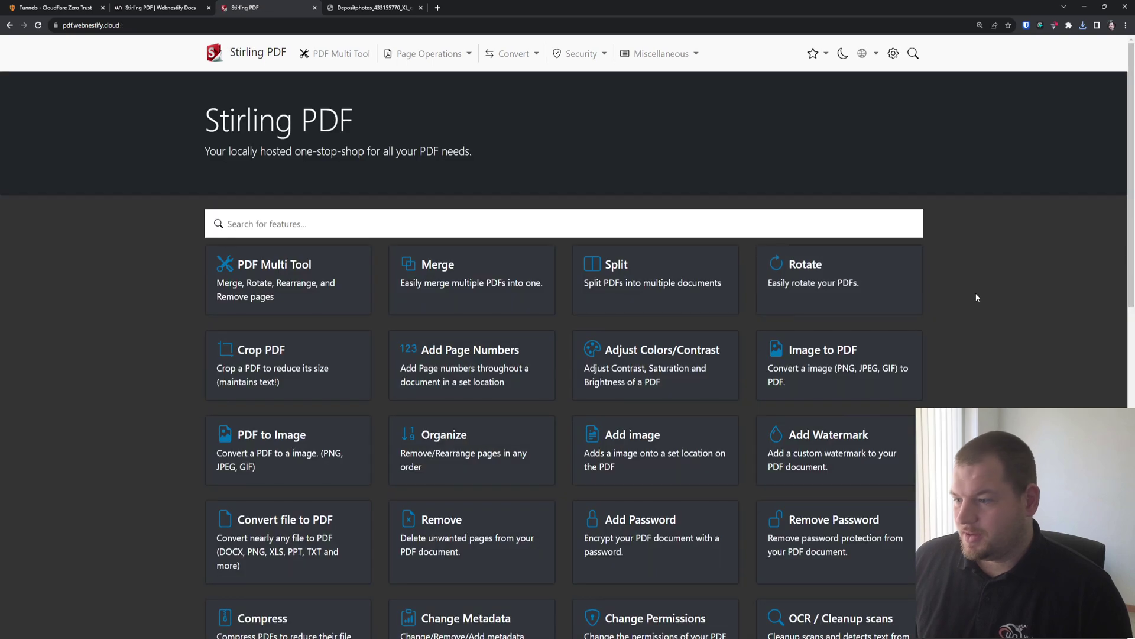
{"action": "scroll", "coordinate": [357, 353], "scroll_direction": "down", "scroll_amount": 1}
{"action": "scroll", "coordinate": [357, 353], "scroll_direction": "down", "scroll_amount": 2}
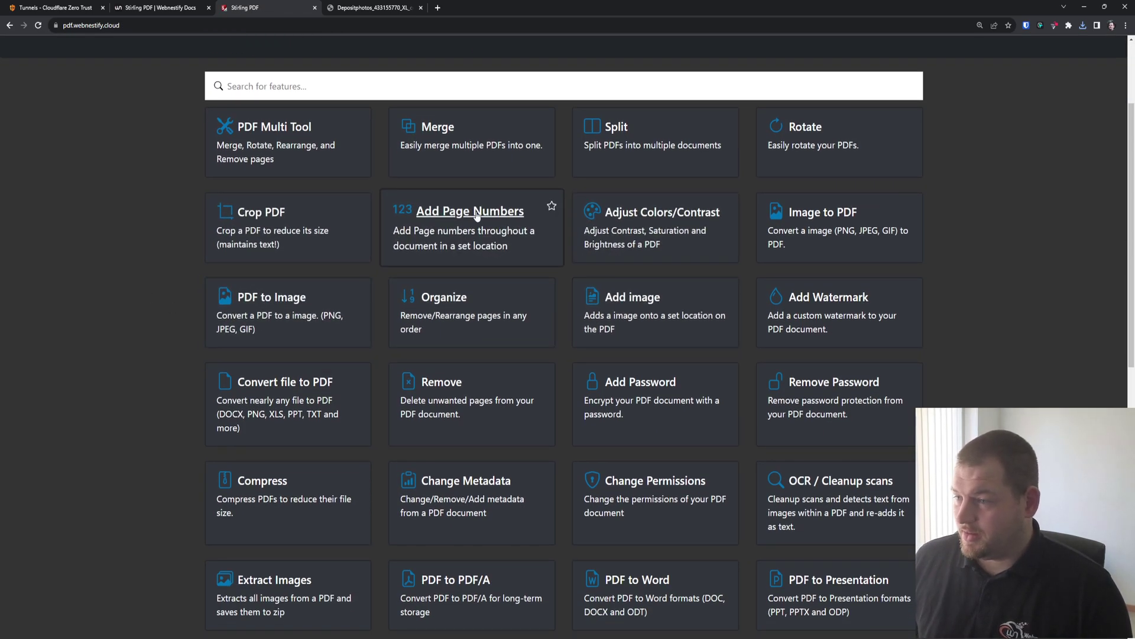
{"action": "scroll", "coordinate": [476, 216], "scroll_direction": "down", "scroll_amount": 2}
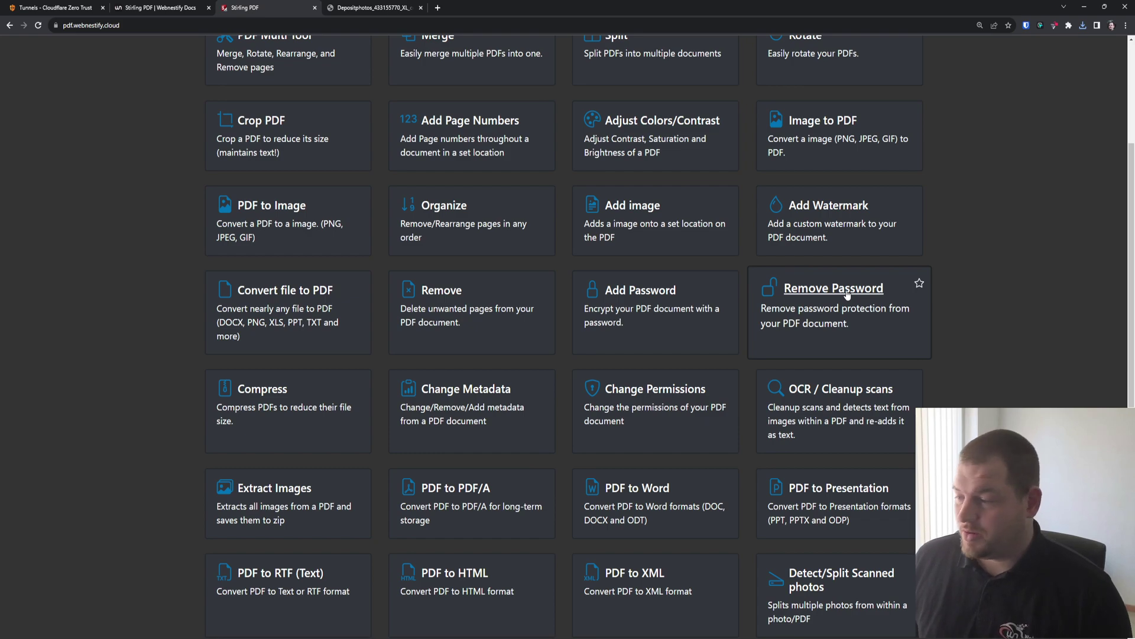
{"action": "scroll", "coordinate": [101, 309], "scroll_direction": "down", "scroll_amount": 2}
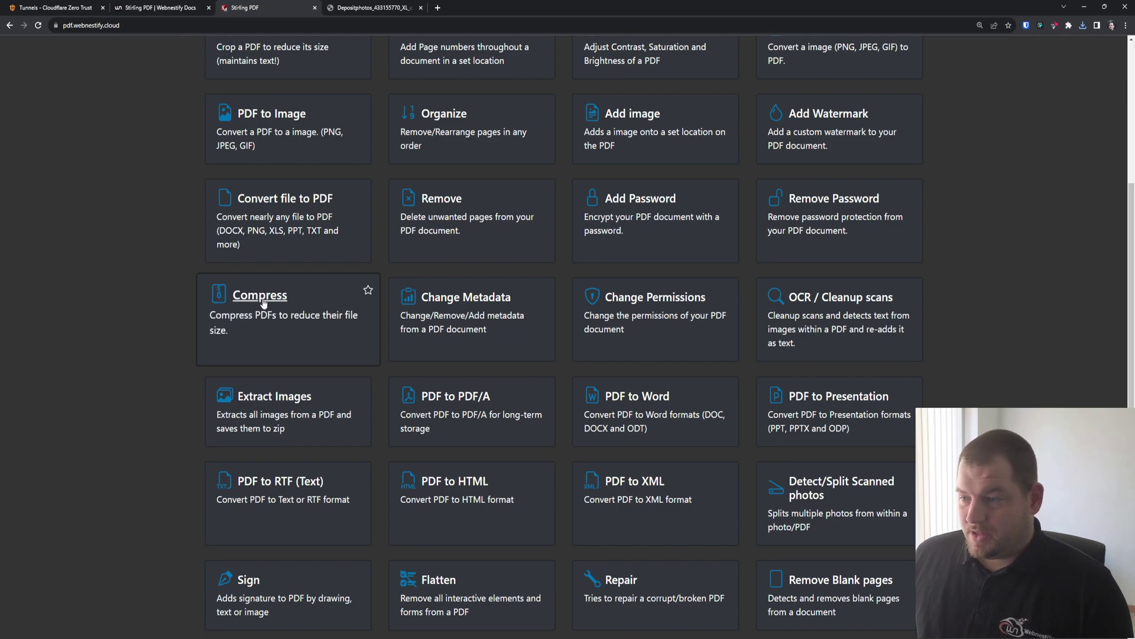
Briefly look over the Change Metadata form, then go back to the tools list
{"action": "left_click", "coordinate": [458, 299]}
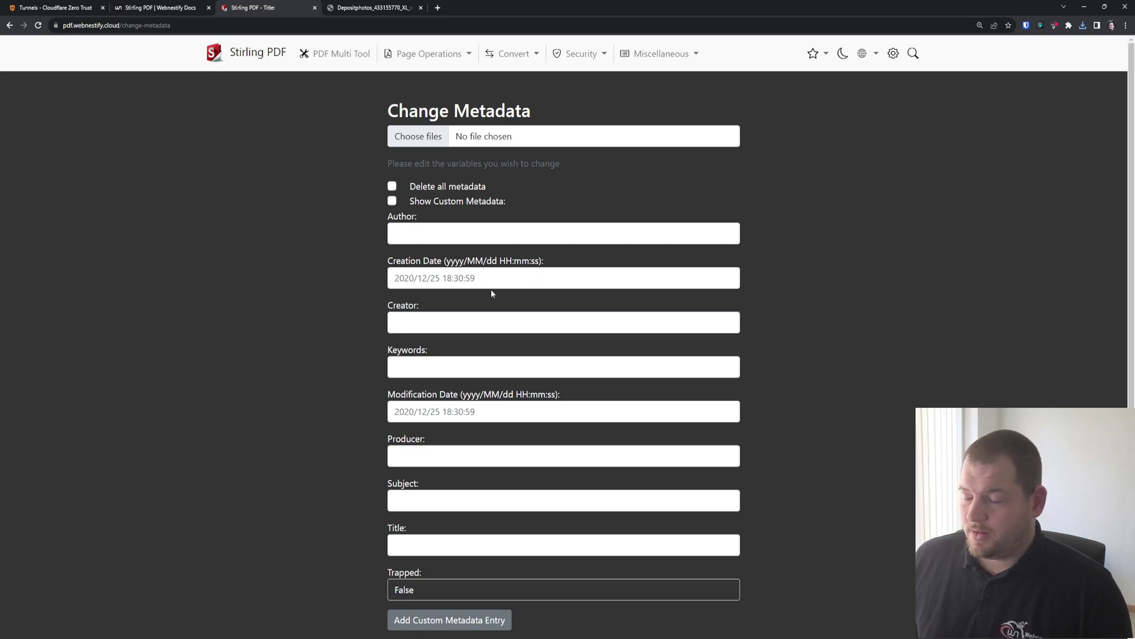
{"action": "scroll", "coordinate": [558, 381], "scroll_direction": "down", "scroll_amount": 1}
{"action": "scroll", "coordinate": [449, 355], "scroll_direction": "up", "scroll_amount": 2}
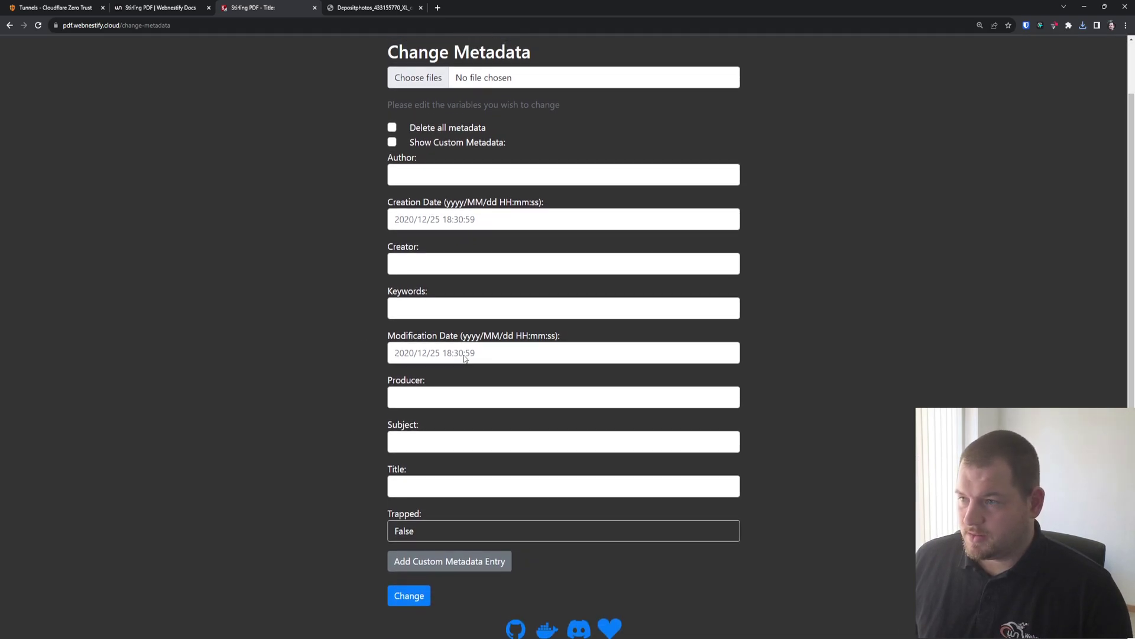
{"action": "left_click", "coordinate": [9, 25]}
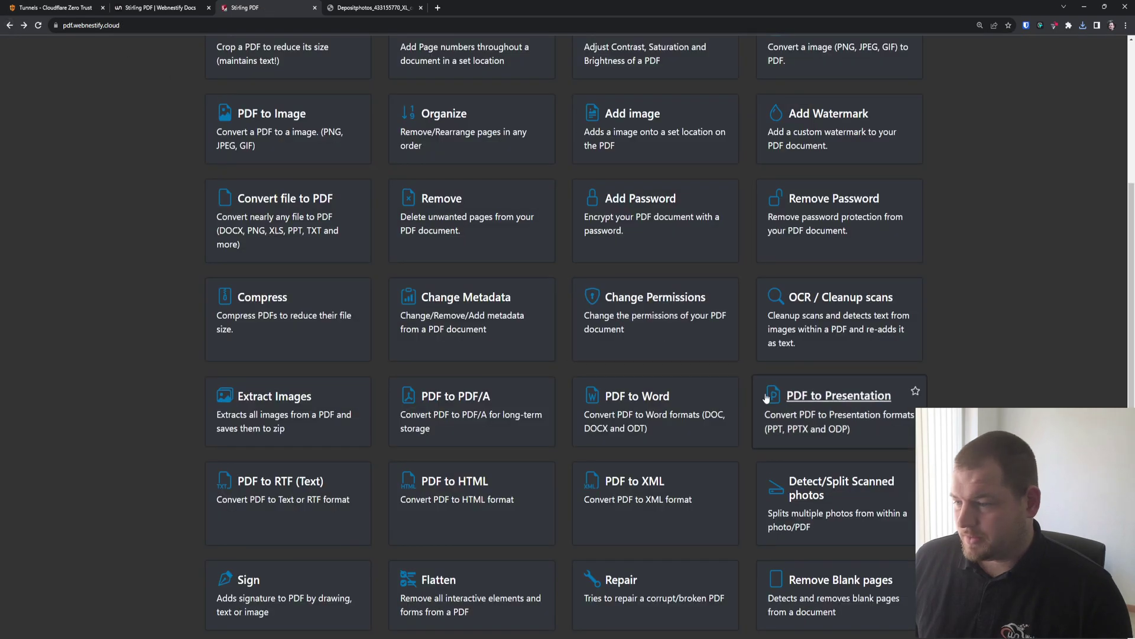
{"action": "scroll", "coordinate": [909, 311], "scroll_direction": "down", "scroll_amount": 3}
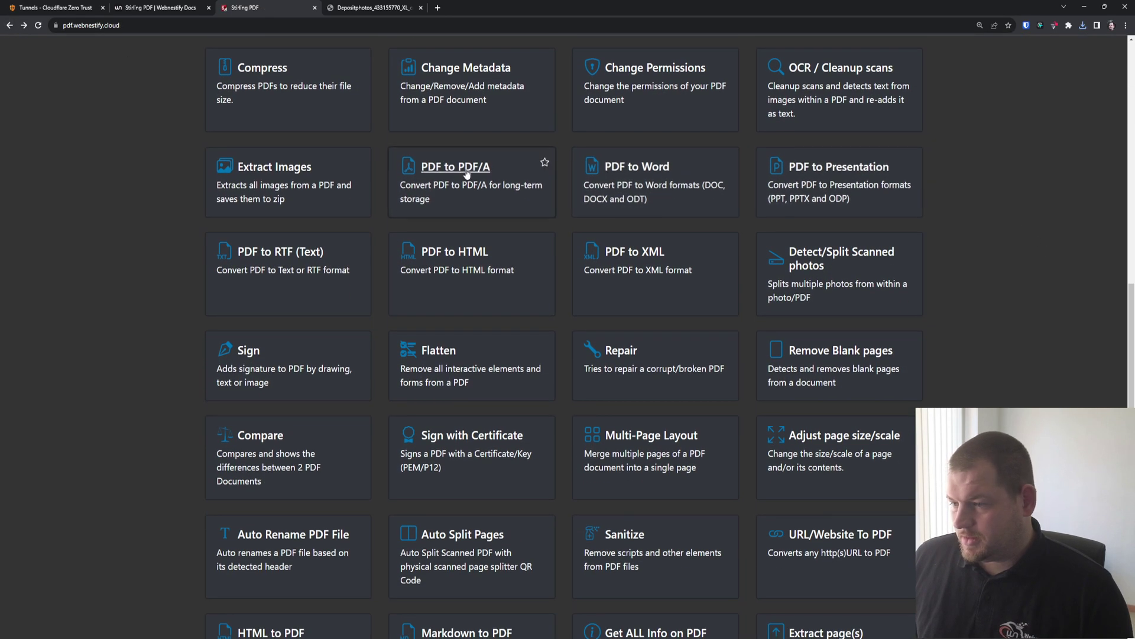
Open the Sign tool with the watermarked PDF as the file
{"action": "left_click", "coordinate": [300, 354]}
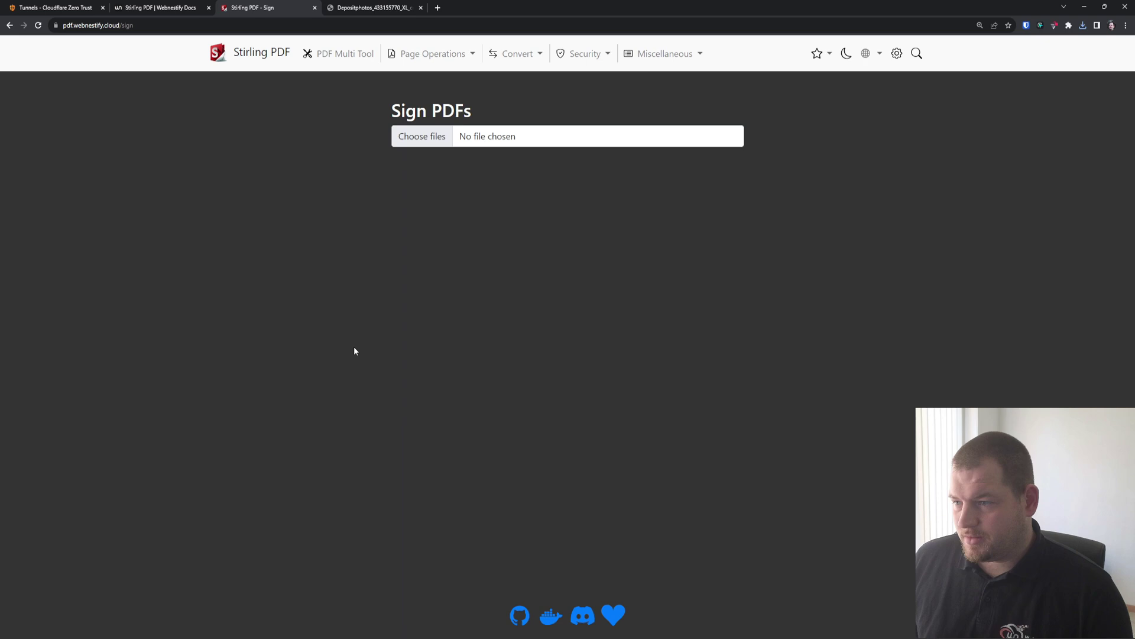
{"action": "left_click", "coordinate": [432, 141]}
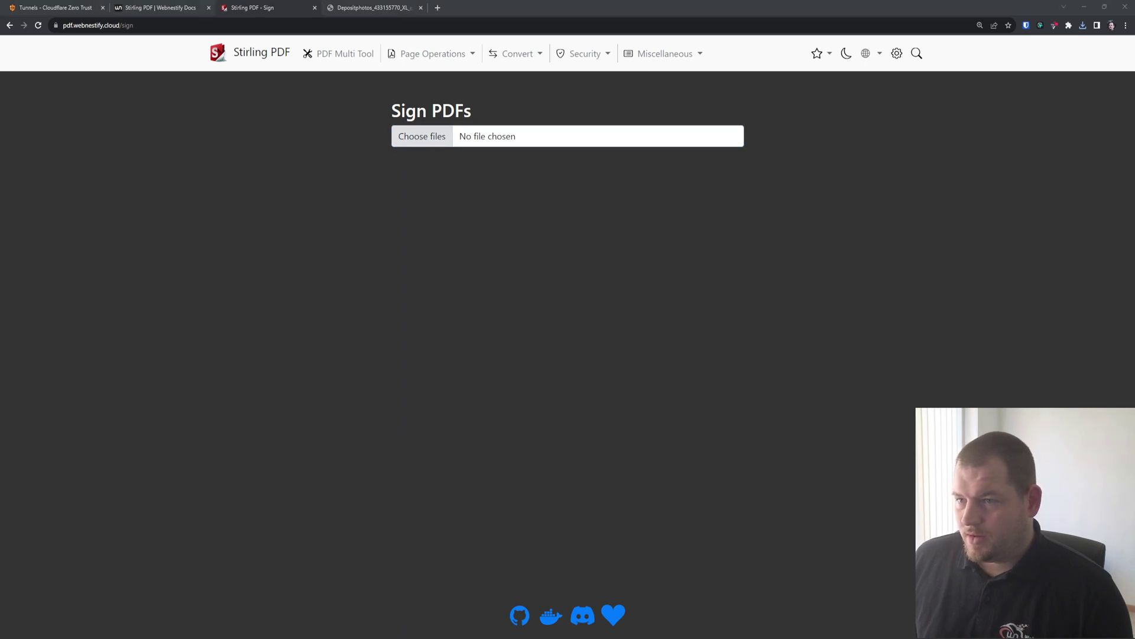
{"action": "key", "text": "Return"}
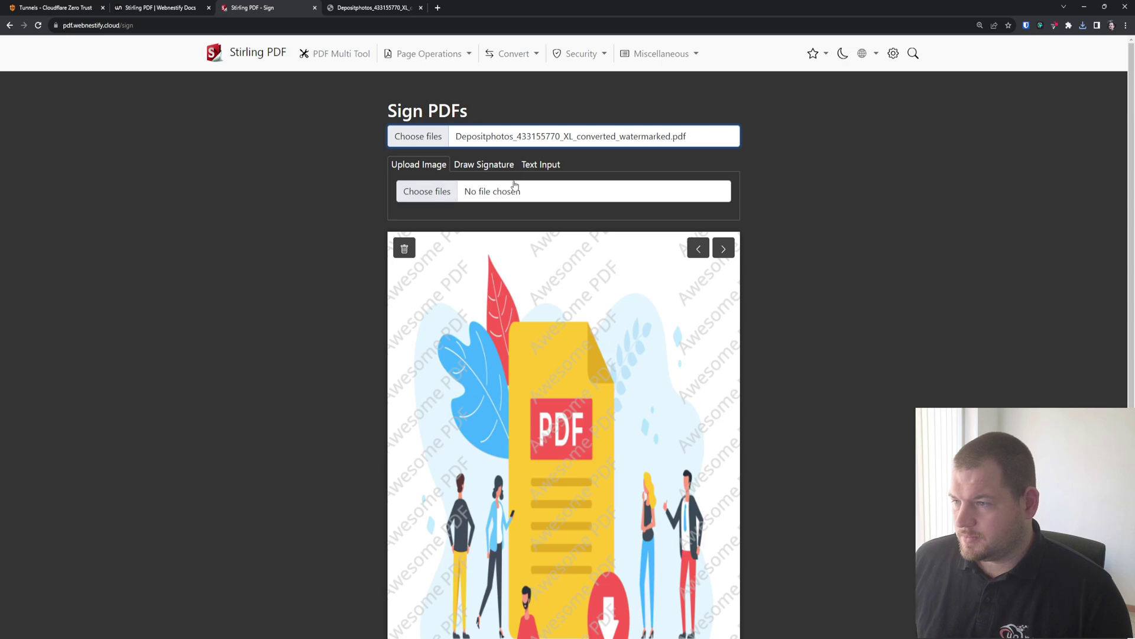
Create a typed 'Webnestify' text signature in a larger script font
{"action": "left_click", "coordinate": [504, 166]}
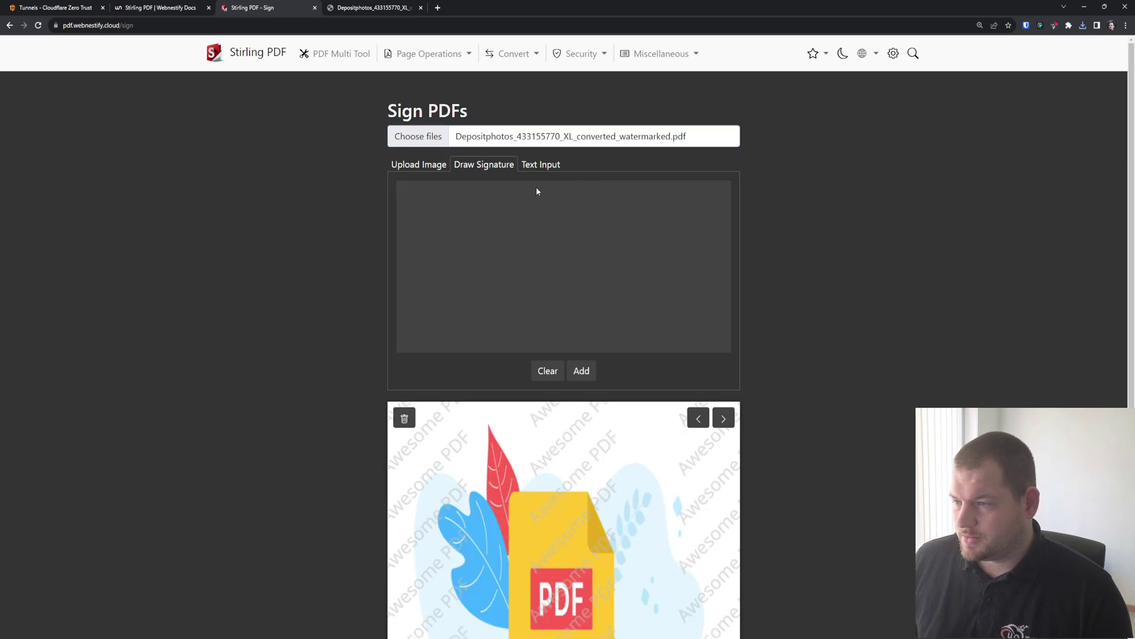
{"action": "left_click", "coordinate": [544, 165]}
{"action": "left_click", "coordinate": [469, 220]}
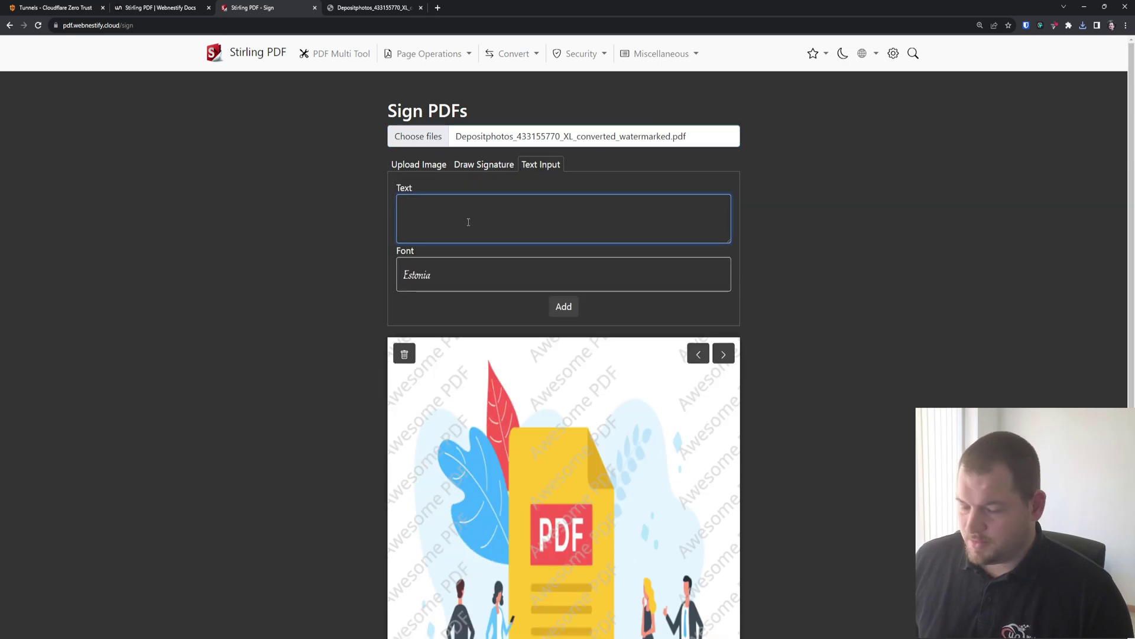
{"action": "type", "text": "Webnestf"}
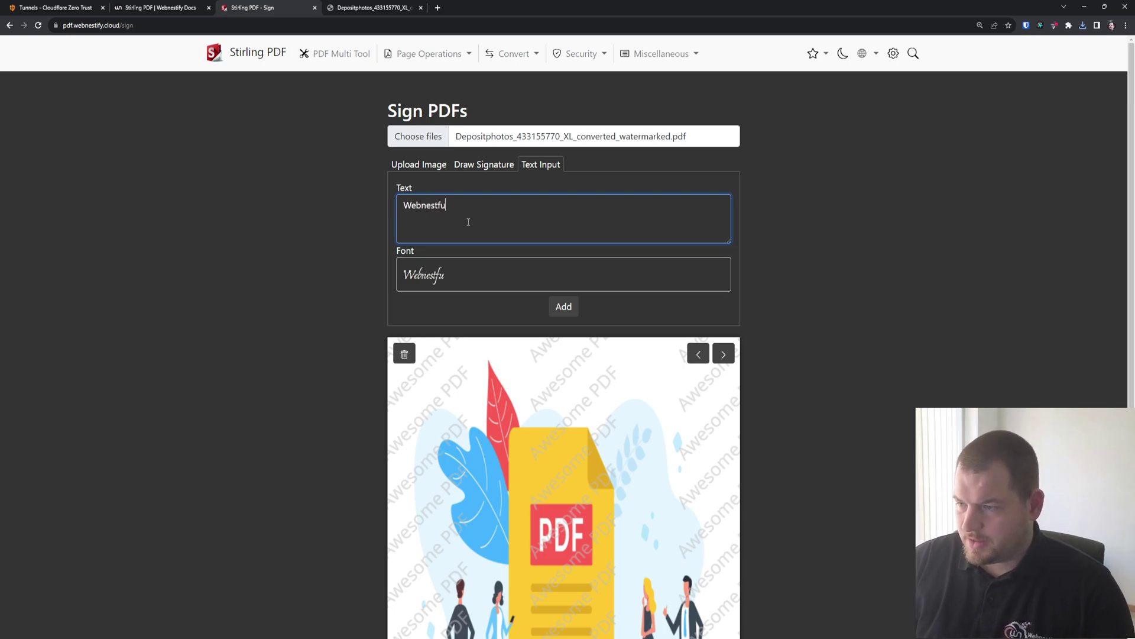
{"action": "key", "text": "BackSpace"}
{"action": "type", "text": "if"}
{"action": "key", "text": "BackSpace"}
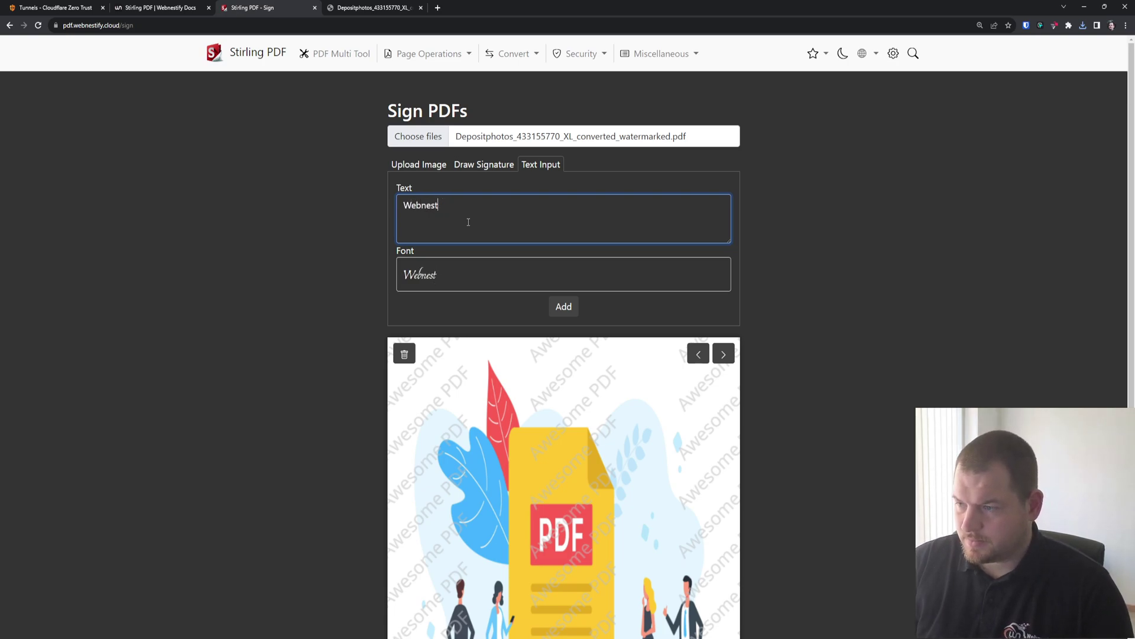
{"action": "type", "text": "fy"}
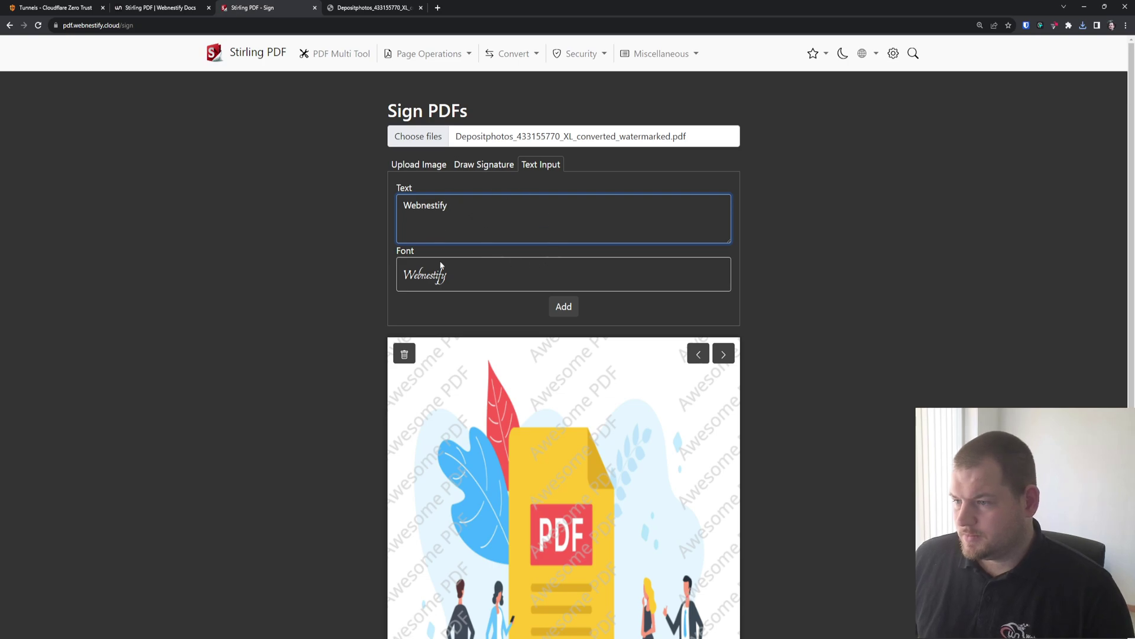
{"action": "left_click", "coordinate": [441, 278]}
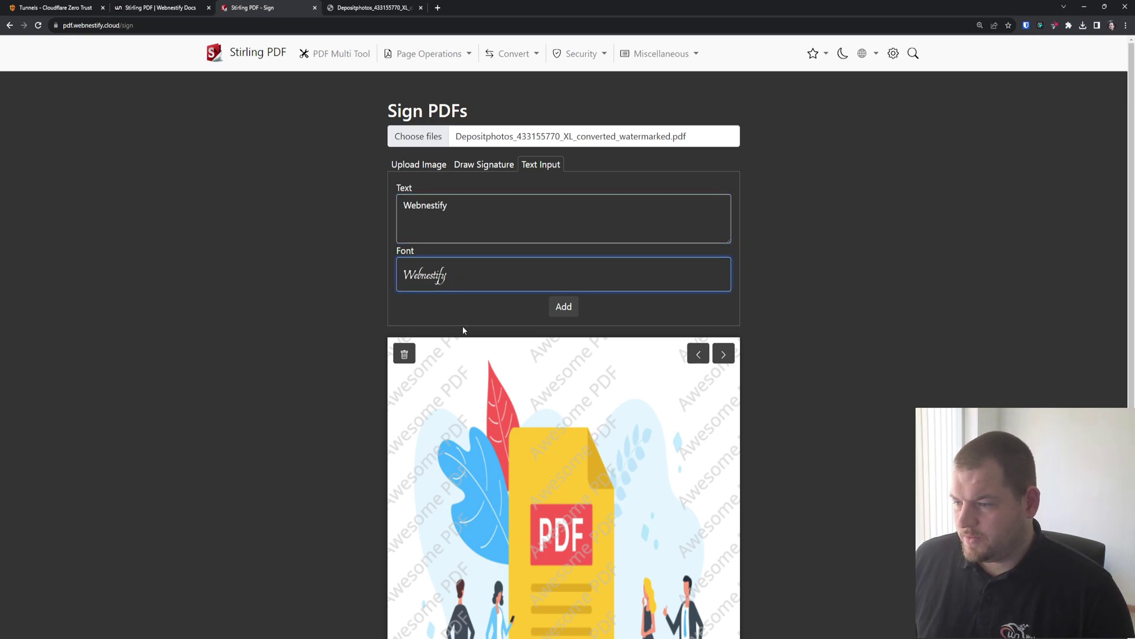
{"action": "left_click", "coordinate": [470, 348]}
Place the signature at the page's bottom-right corner and download the signed PDF
{"action": "left_click", "coordinate": [573, 305]}
{"action": "scroll", "coordinate": [509, 162], "scroll_direction": "down", "scroll_amount": 4}
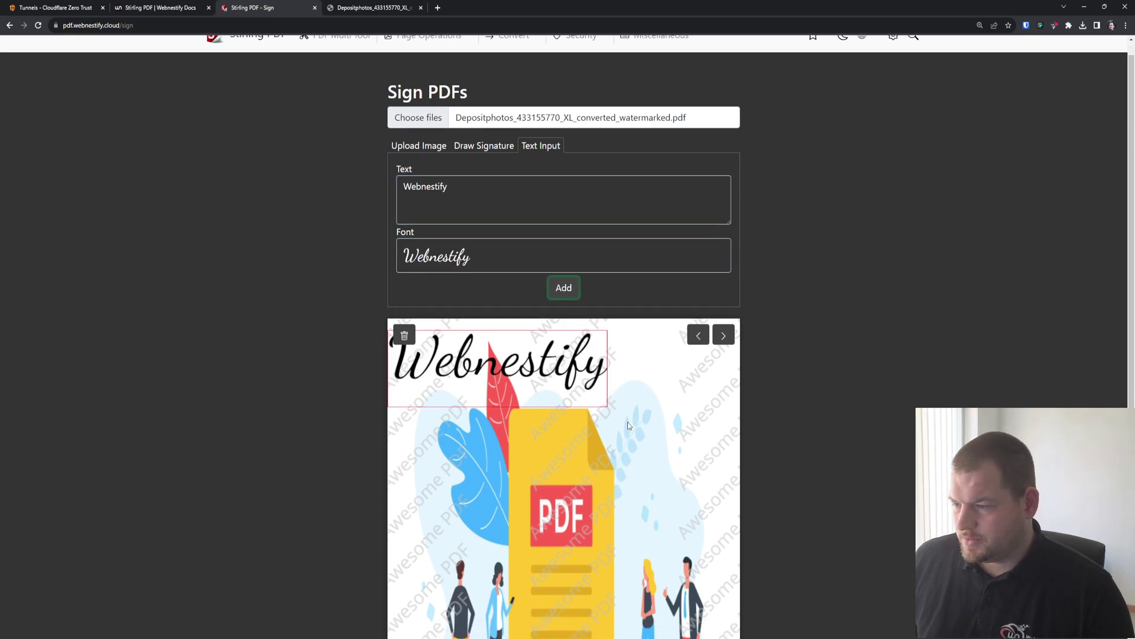
{"action": "mouse_move", "coordinate": [509, 162]}
{"action": "left_mouse_down"}
{"action": "mouse_move", "coordinate": [656, 559]}
{"action": "mouse_move", "coordinate": [606, 562]}
{"action": "mouse_move", "coordinate": [624, 581]}
{"action": "left_mouse_up"}
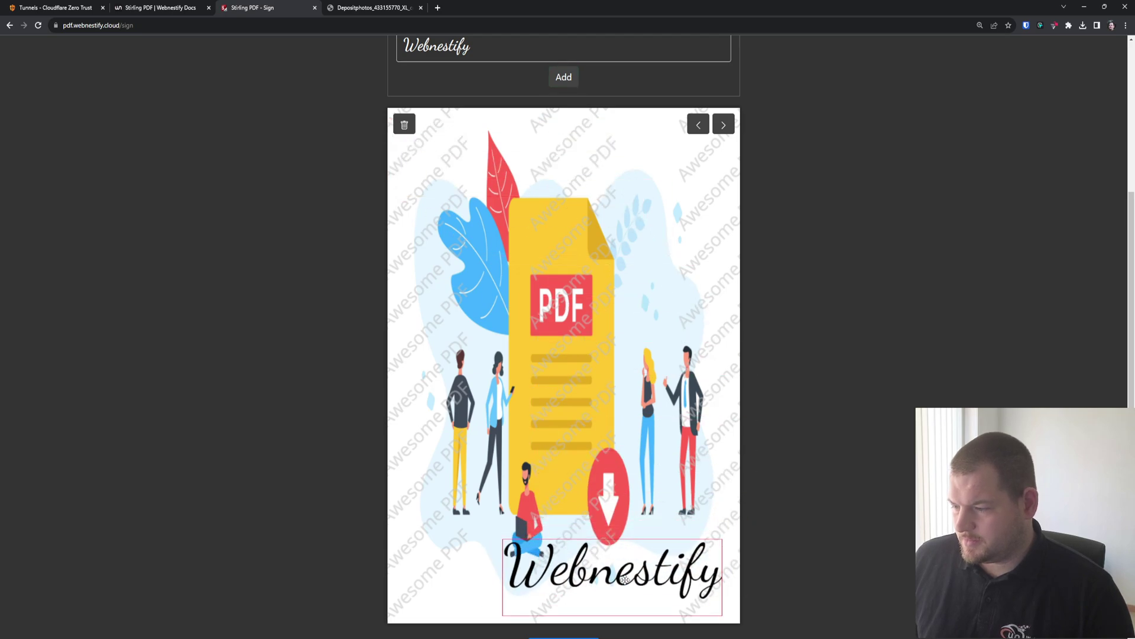
{"action": "scroll", "coordinate": [633, 330], "scroll_direction": "up", "scroll_amount": 4}
{"action": "scroll", "coordinate": [599, 330], "scroll_direction": "down", "scroll_amount": 5}
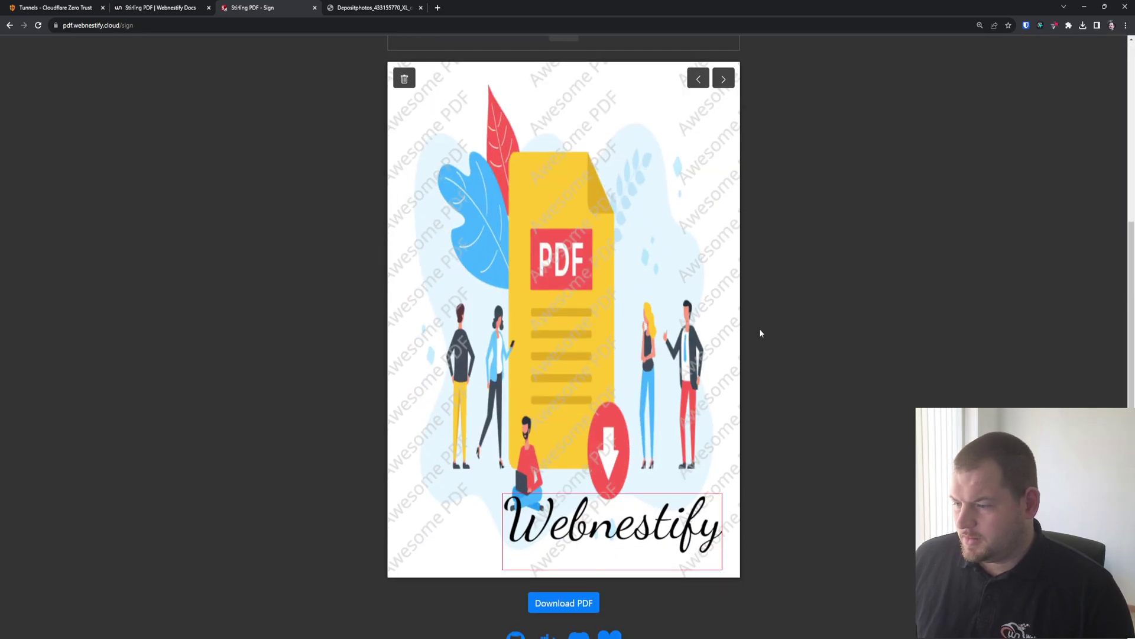
{"action": "left_click", "coordinate": [582, 576]}
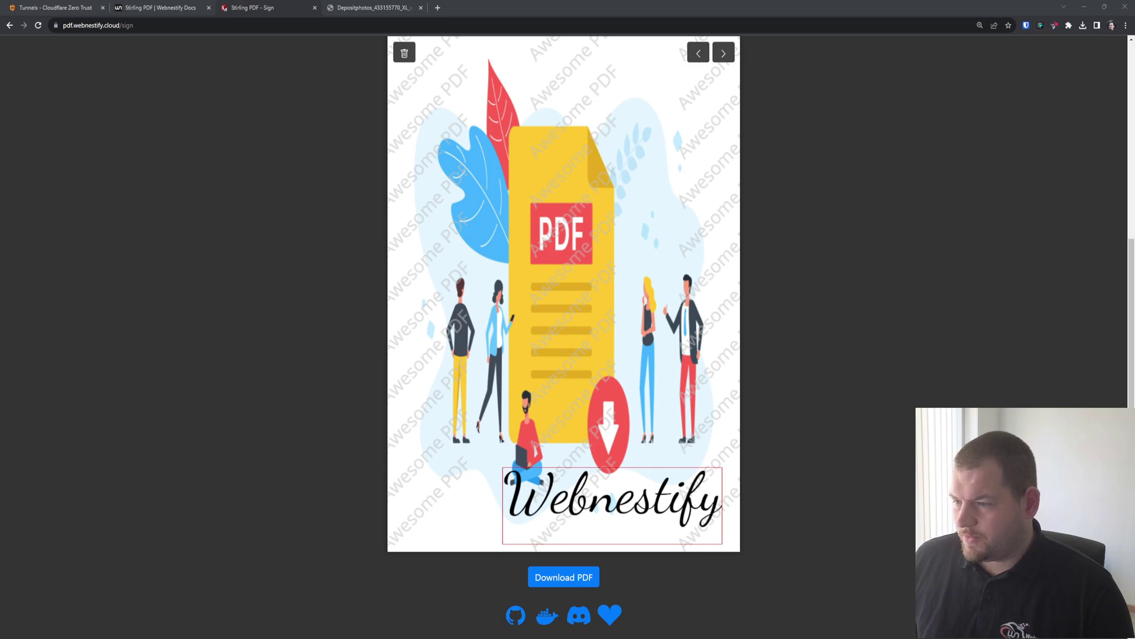
{"action": "key", "text": "Return"}
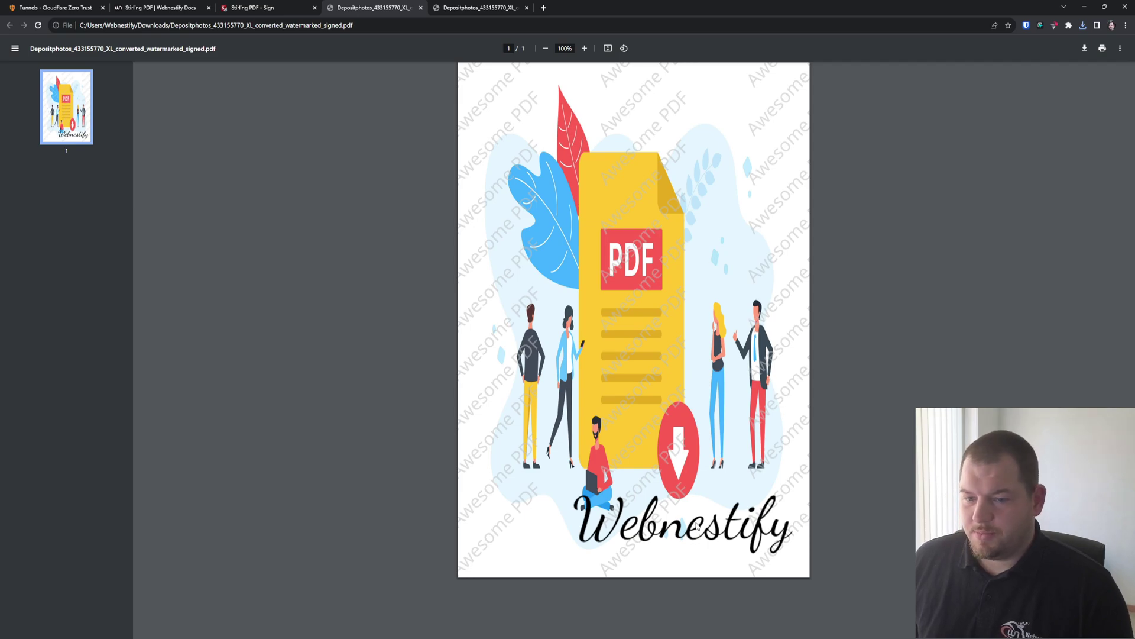
Return to the Stirling PDF tools home and scroll the grid down to its last row
{"action": "left_click", "coordinate": [290, 7]}
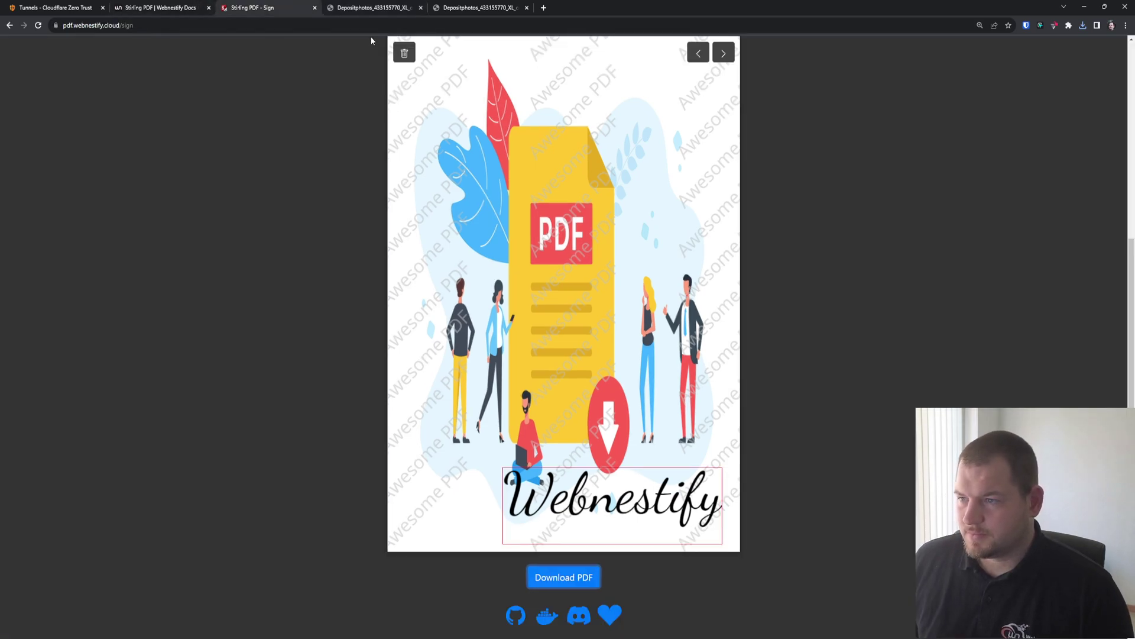
{"action": "left_click", "coordinate": [160, 7]}
{"action": "left_click", "coordinate": [266, 7]}
{"action": "scroll", "coordinate": [379, 126], "scroll_direction": "up", "scroll_amount": 5}
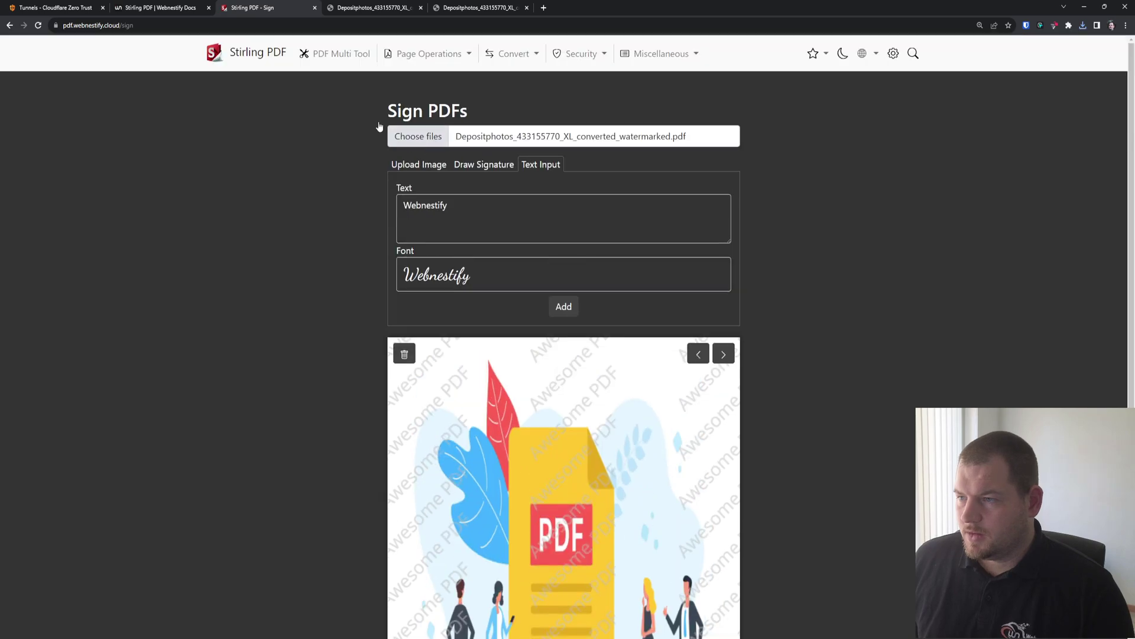
{"action": "left_click", "coordinate": [255, 52]}
{"action": "scroll", "coordinate": [885, 379], "scroll_direction": "down", "scroll_amount": 4}
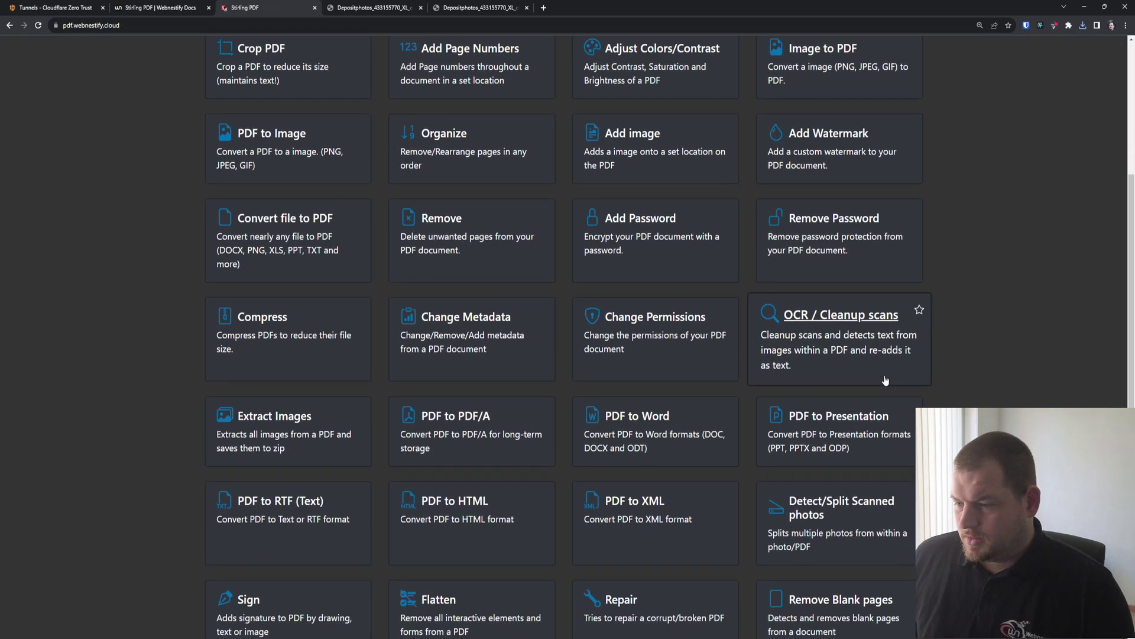
{"action": "scroll", "coordinate": [885, 379], "scroll_direction": "down", "scroll_amount": 2}
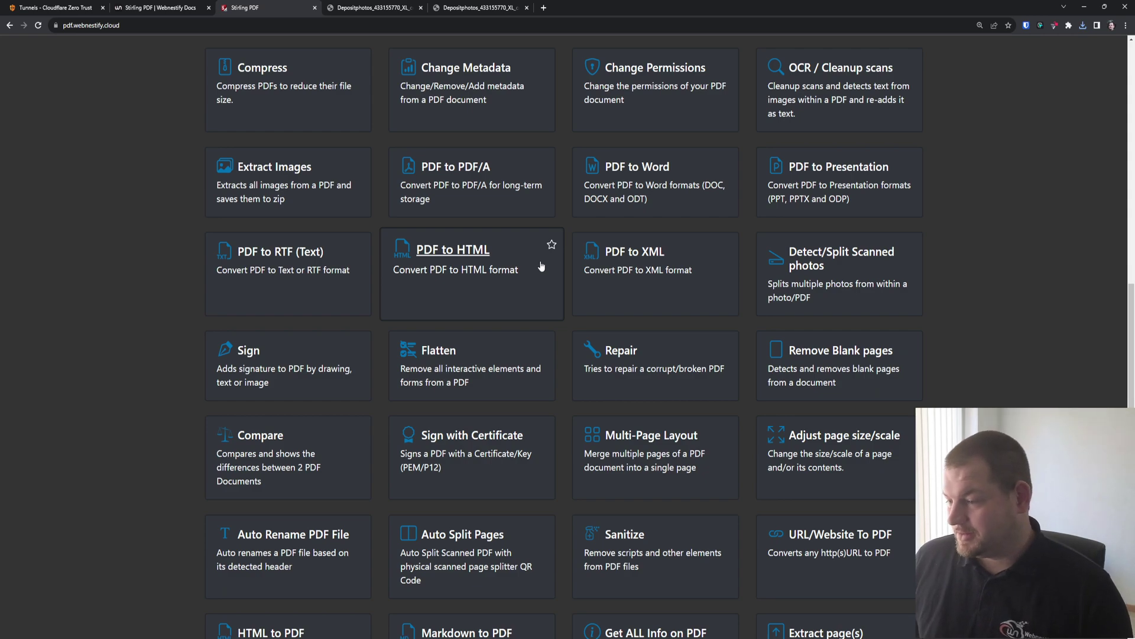
{"action": "scroll", "coordinate": [537, 256], "scroll_direction": "down", "scroll_amount": 3}
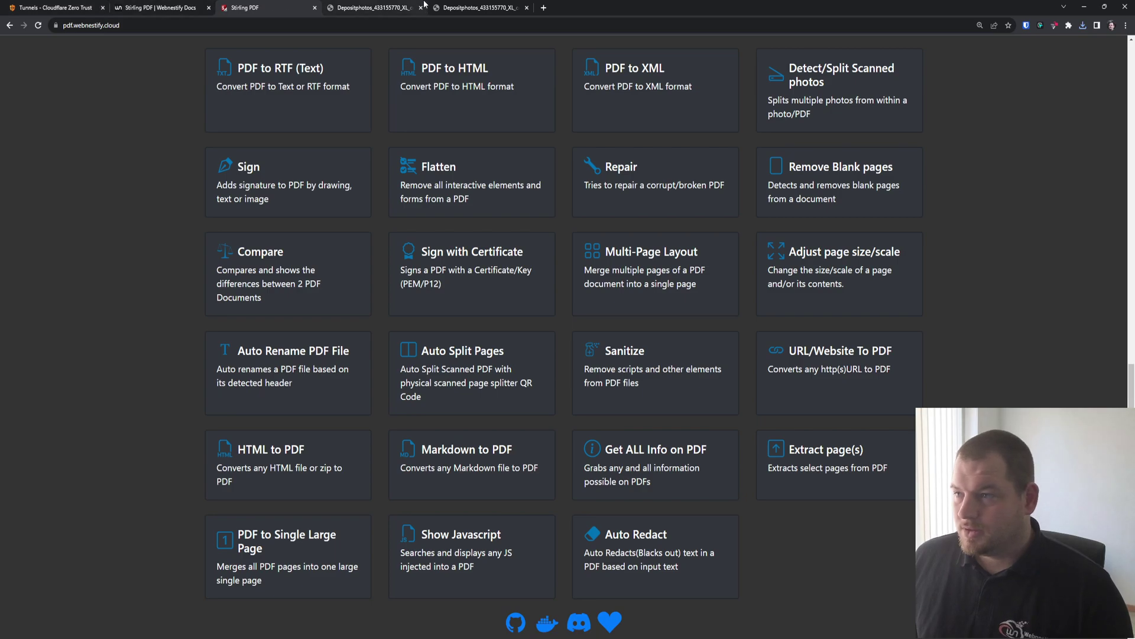
In the Webnestify Docs guide, follow the 'Stirling PDF GitHub page.' link to the repository
{"action": "left_click", "coordinate": [184, 6]}
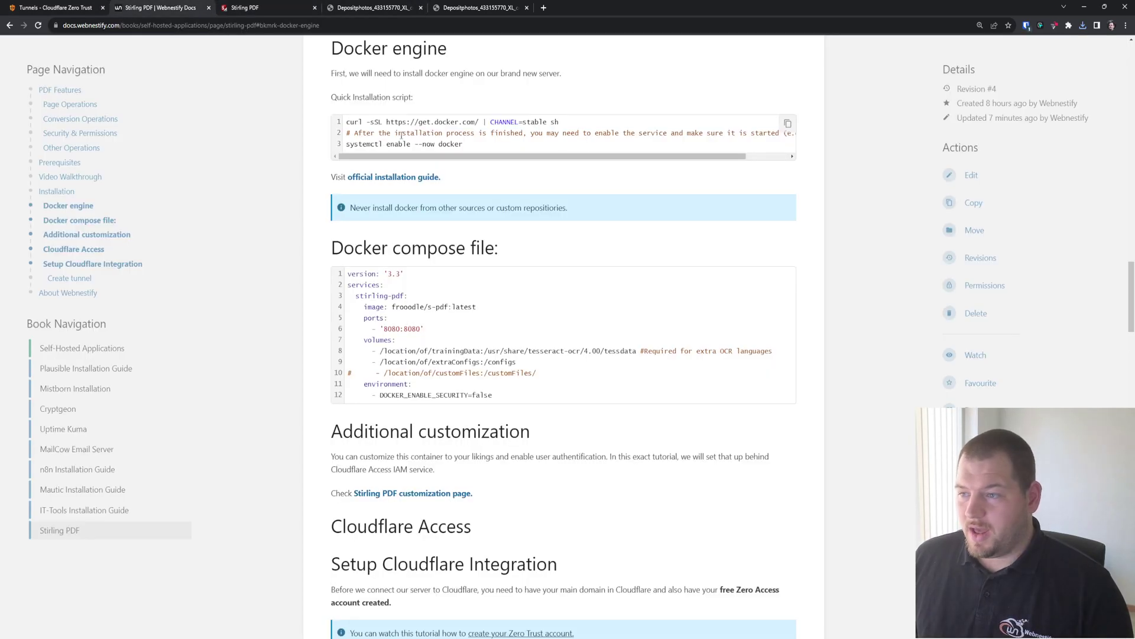
{"action": "scroll", "coordinate": [575, 290], "scroll_direction": "up", "scroll_amount": 8}
{"action": "scroll", "coordinate": [574, 291], "scroll_direction": "up", "scroll_amount": 10}
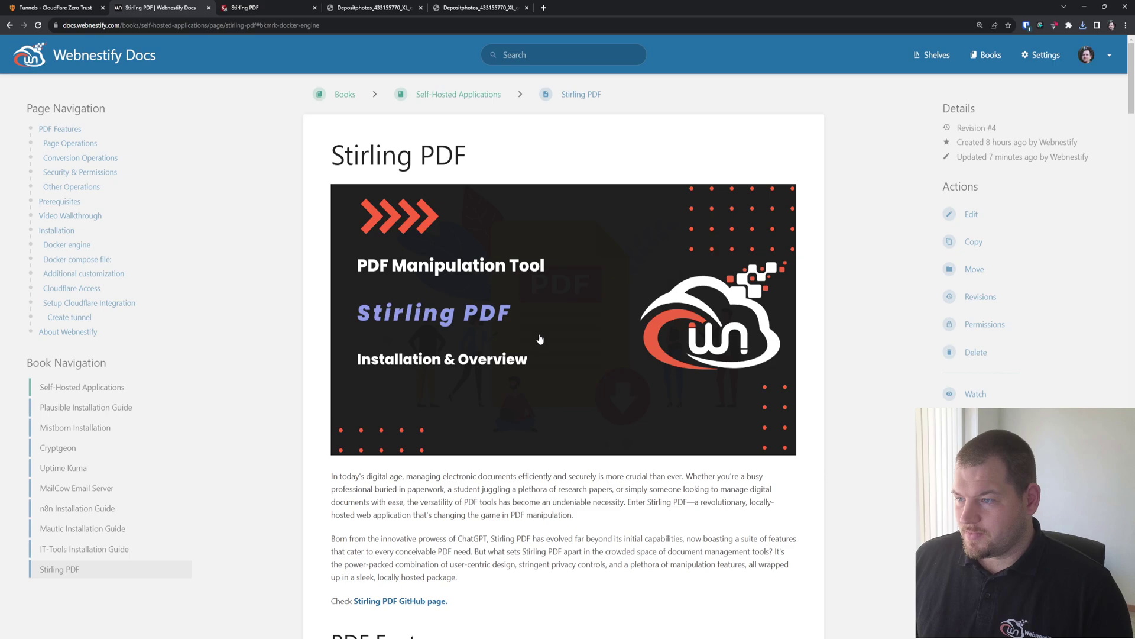
{"action": "scroll", "coordinate": [540, 337], "scroll_direction": "down", "scroll_amount": 3}
{"action": "left_click", "coordinate": [382, 418]}
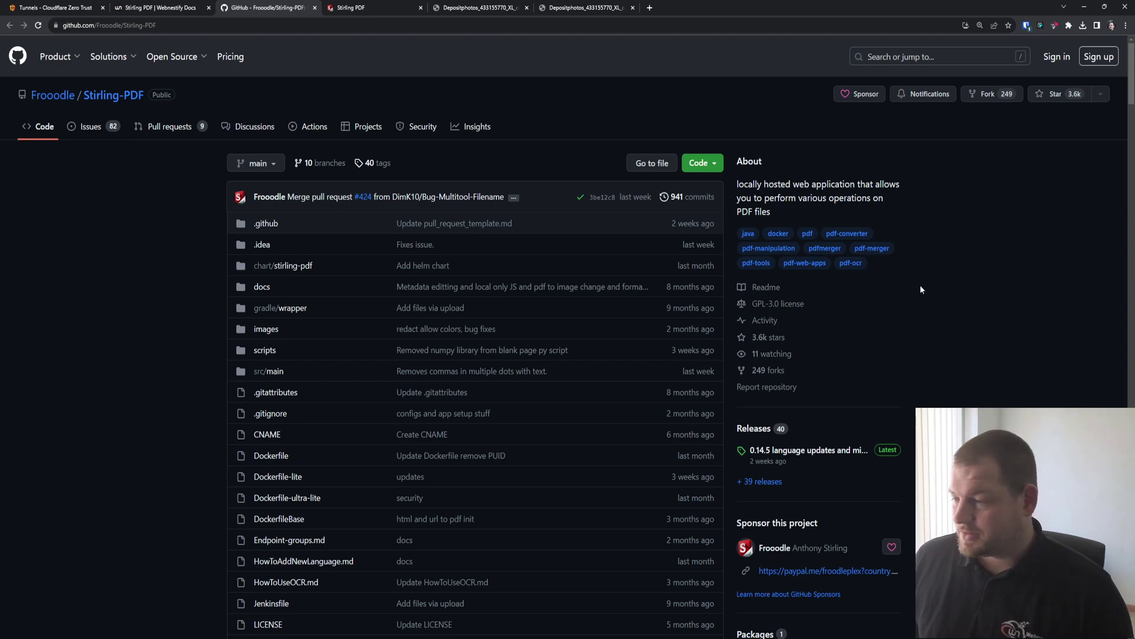
{"action": "scroll", "coordinate": [974, 324], "scroll_direction": "down", "scroll_amount": 2}
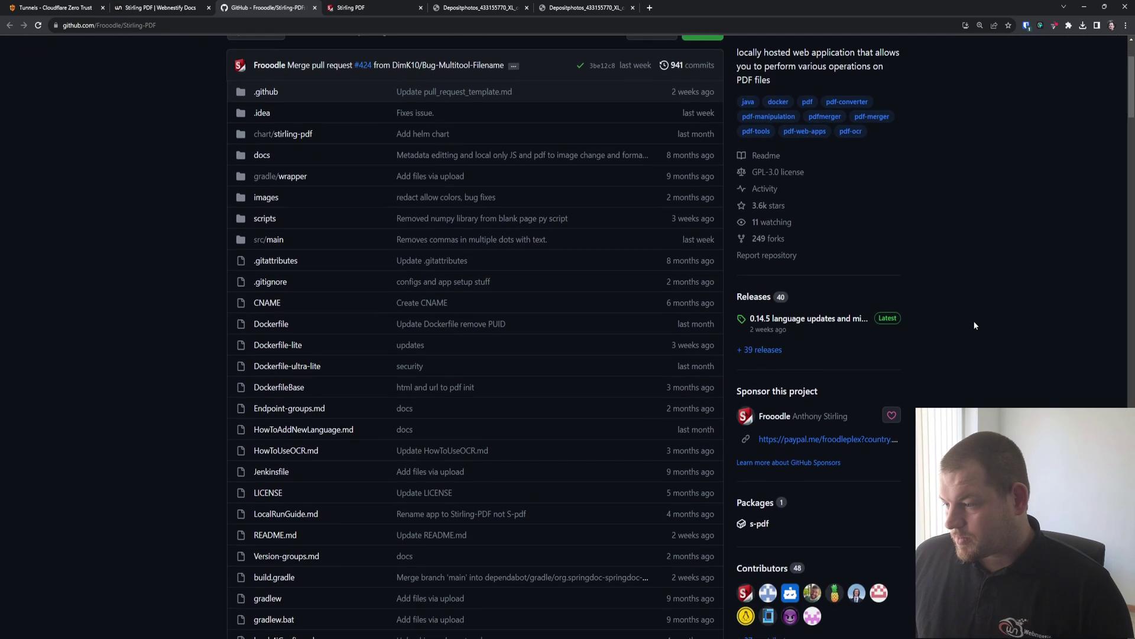